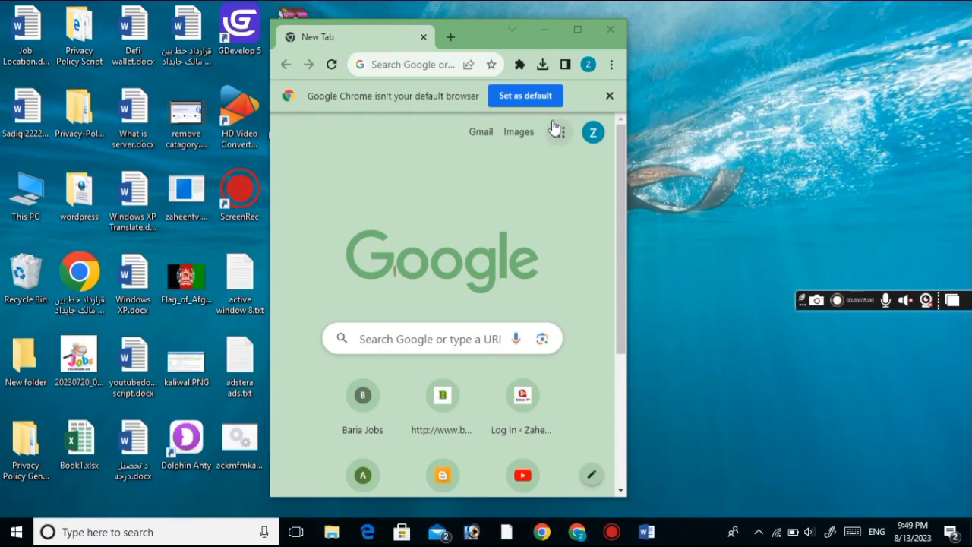
# Maximize the Chrome window, showing the New Tab page, so it fills the screen
pyautogui.click(578, 31)
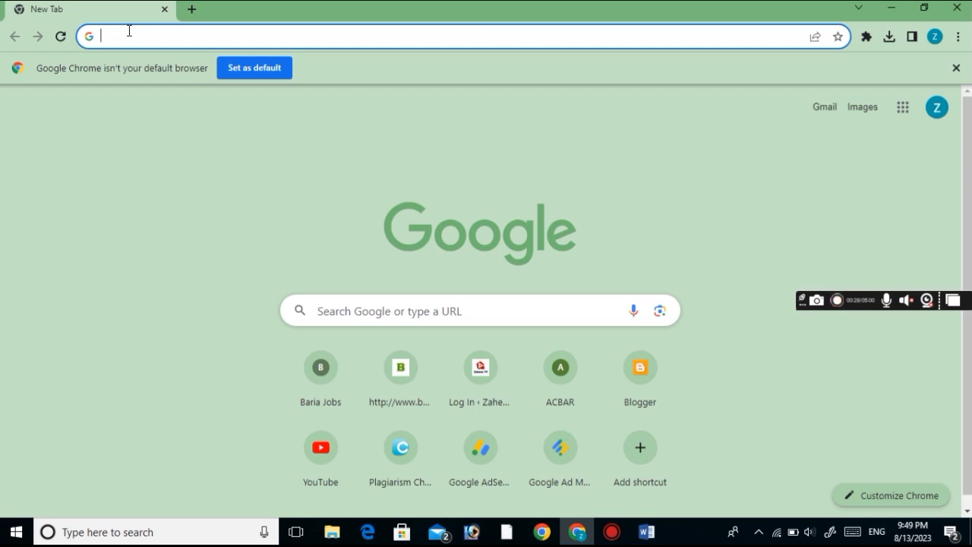
# Go to the ACBAR jobs page by entering acbar.org and accepting acbar.org/jobs
pyautogui.write('ac')
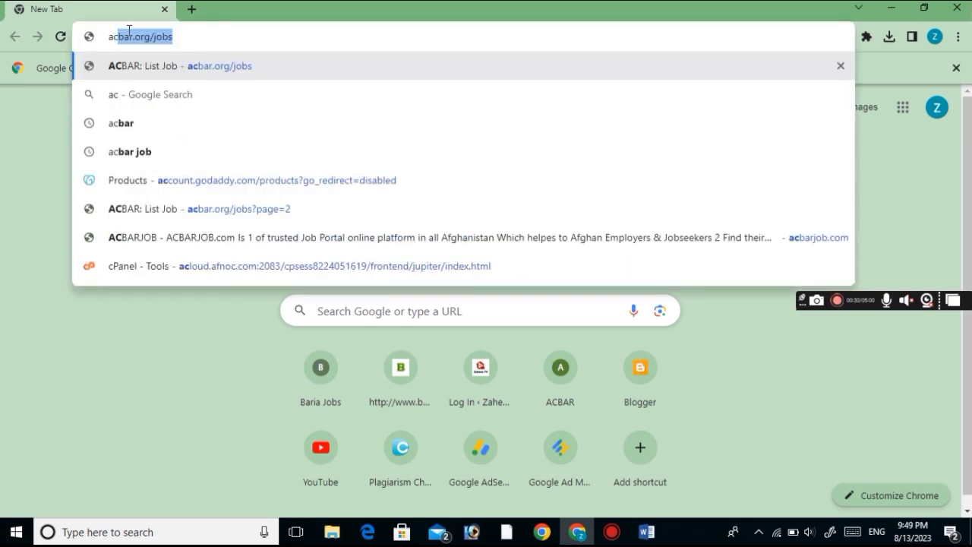
pyautogui.write('bar.')
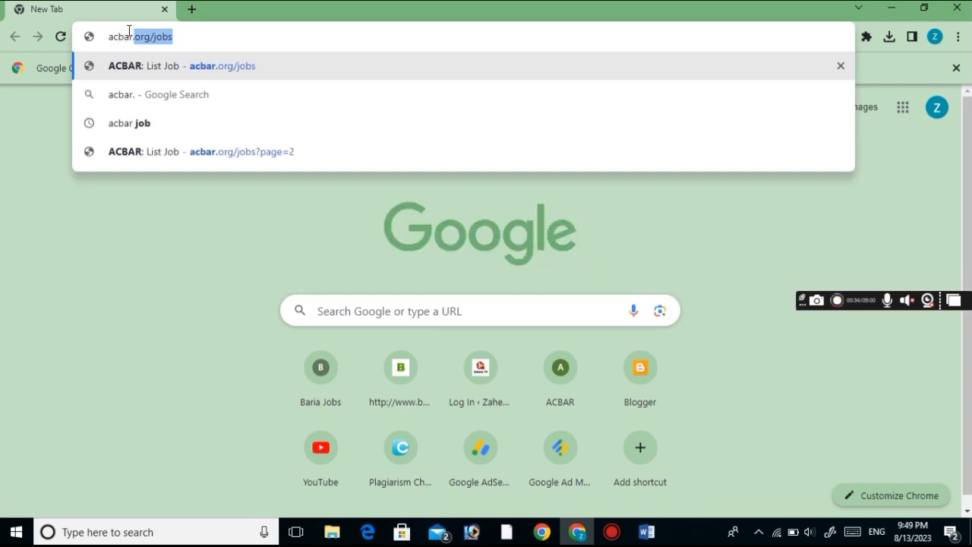
pyautogui.write('org')
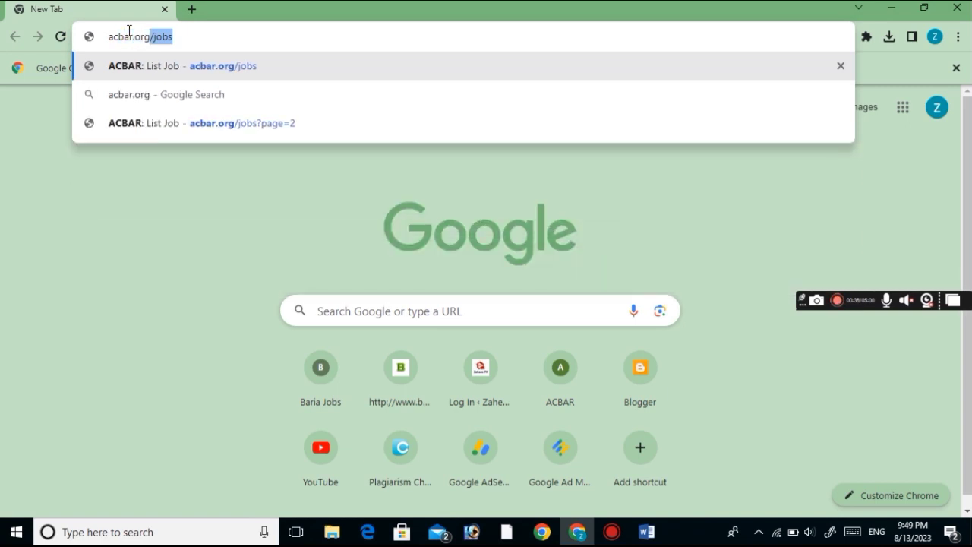
pyautogui.press('Return')
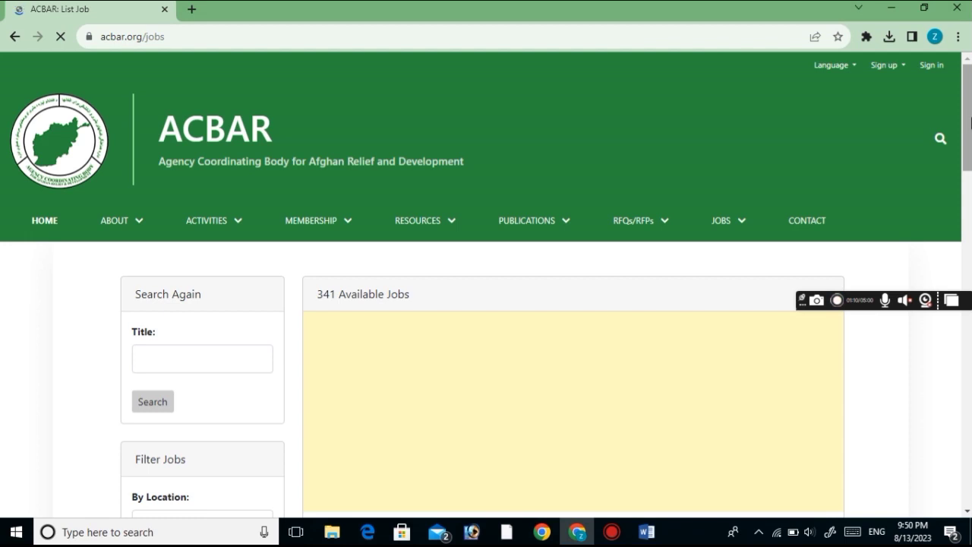
pyautogui.scroll(-1, 965, 122)
pyautogui.moveTo(767, 146)
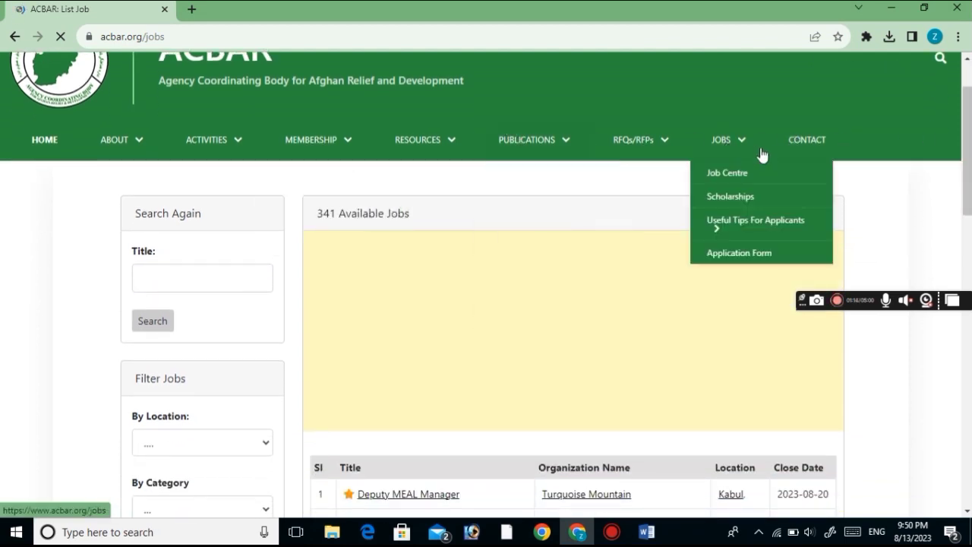
pyautogui.moveTo(621, 140)
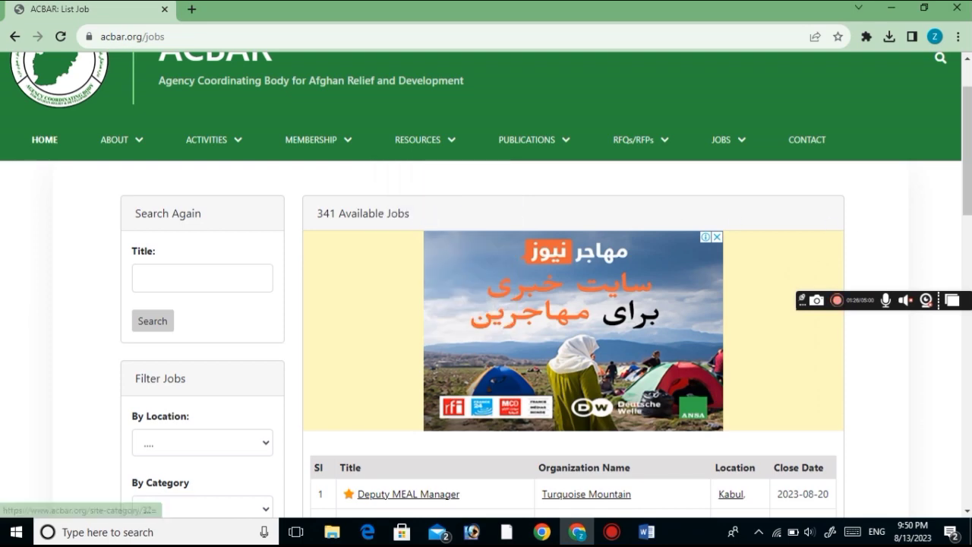
pyautogui.scroll(-4, 486, 304)
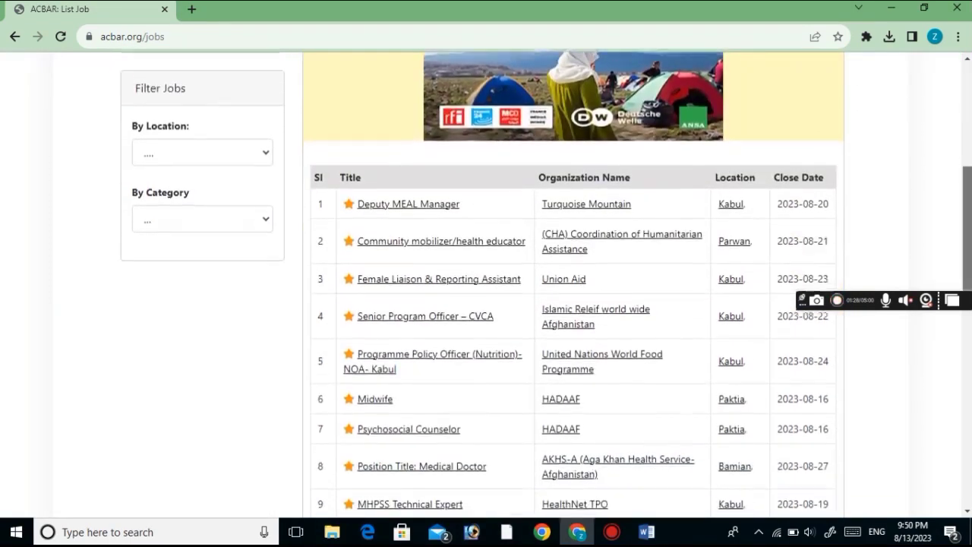
pyautogui.scroll(5, 486, 304)
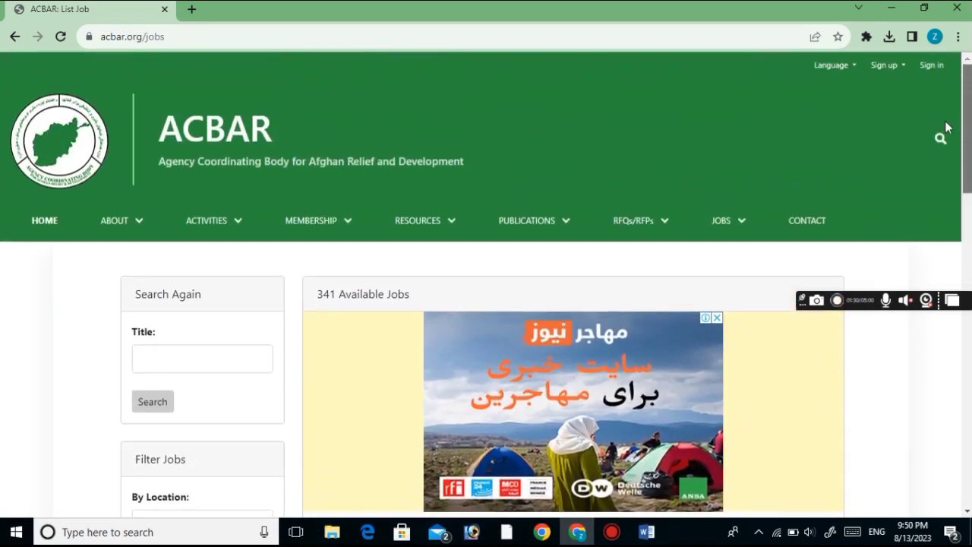
pyautogui.moveTo(728, 220)
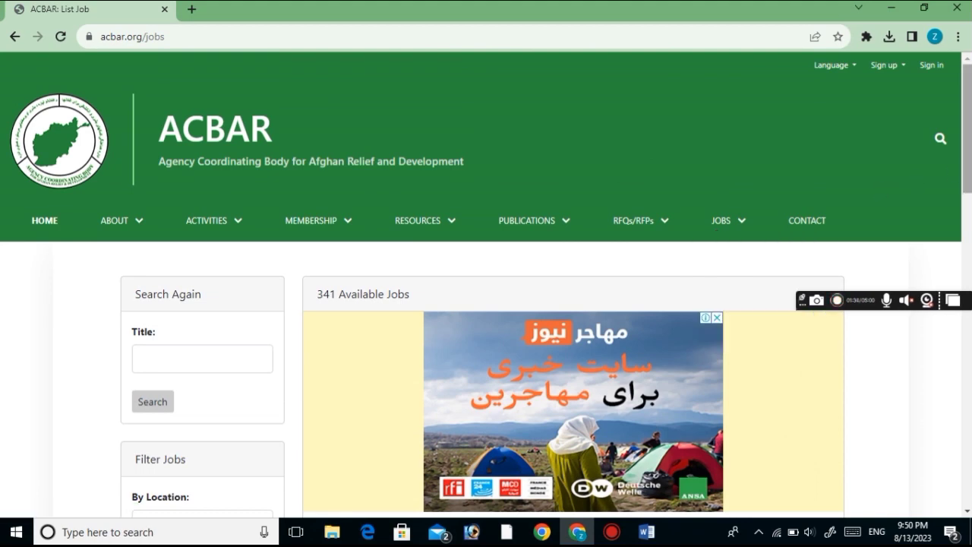
pyautogui.scroll(-3, 879, 190)
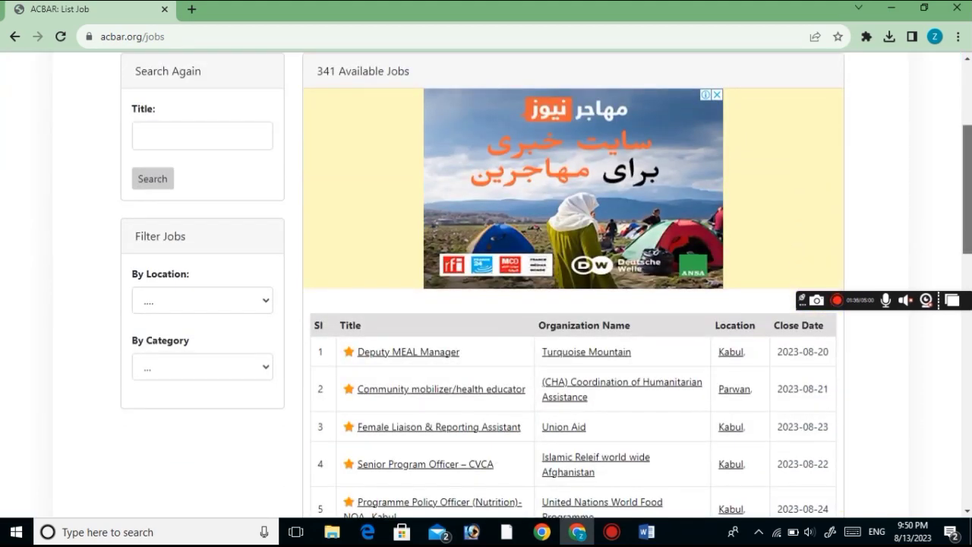
pyautogui.scroll(-3, 487, 285)
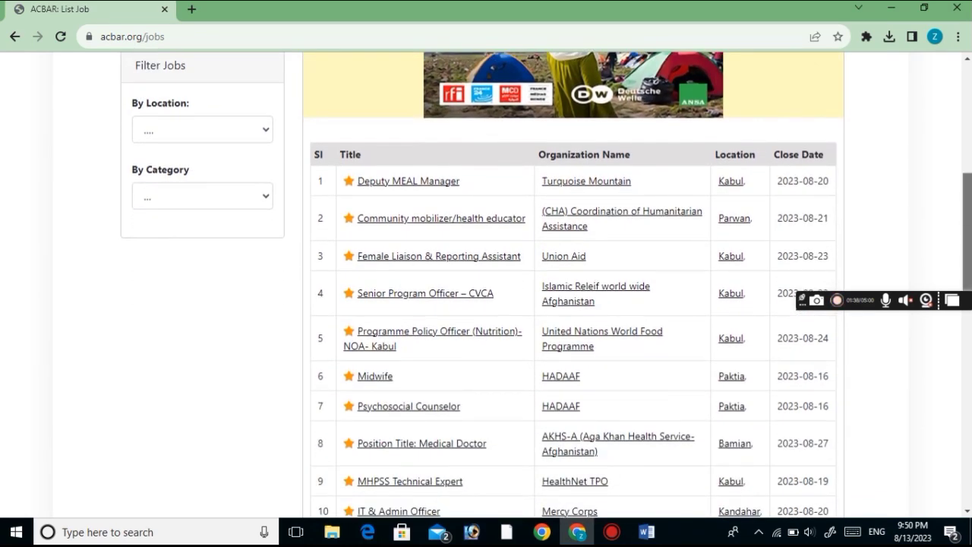
pyautogui.scroll(-1, 882, 276)
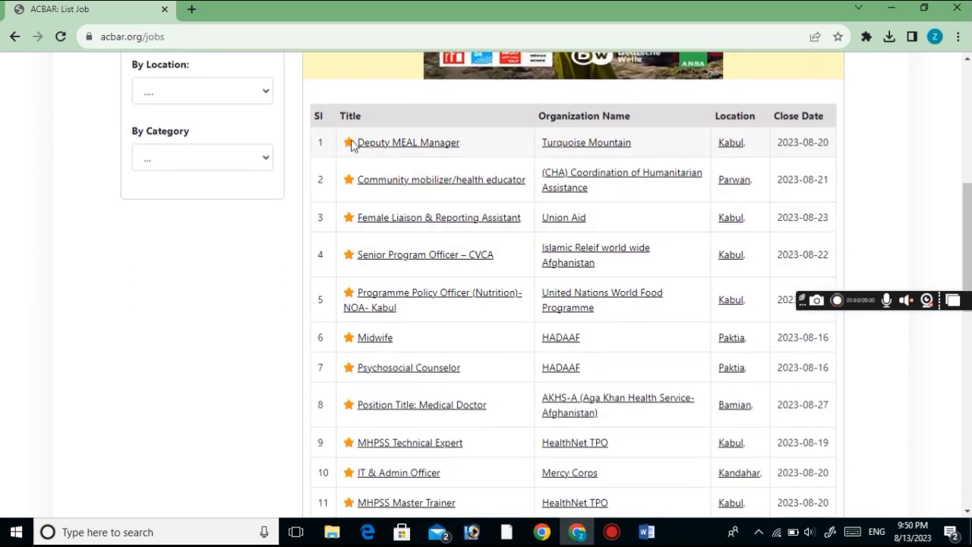
# Filter the ACBAR job listings by location Kunar and scroll through the results
pyautogui.click(193, 94)
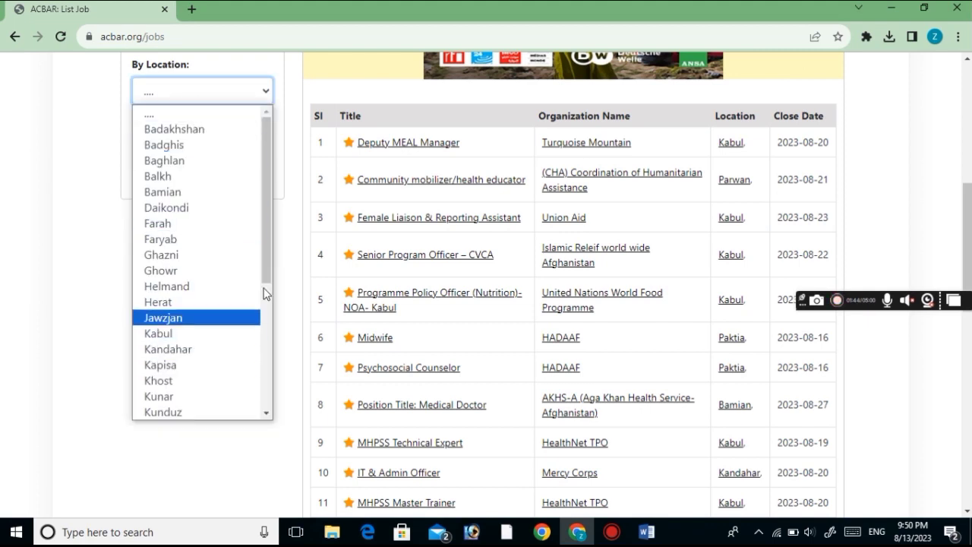
pyautogui.moveTo(263, 280); pyautogui.dragTo(271, 383)
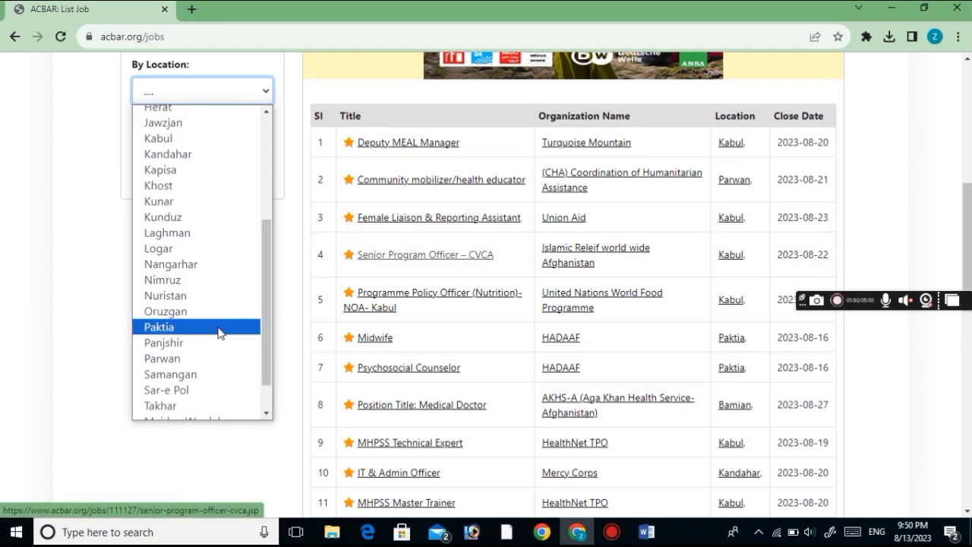
pyautogui.click(187, 202)
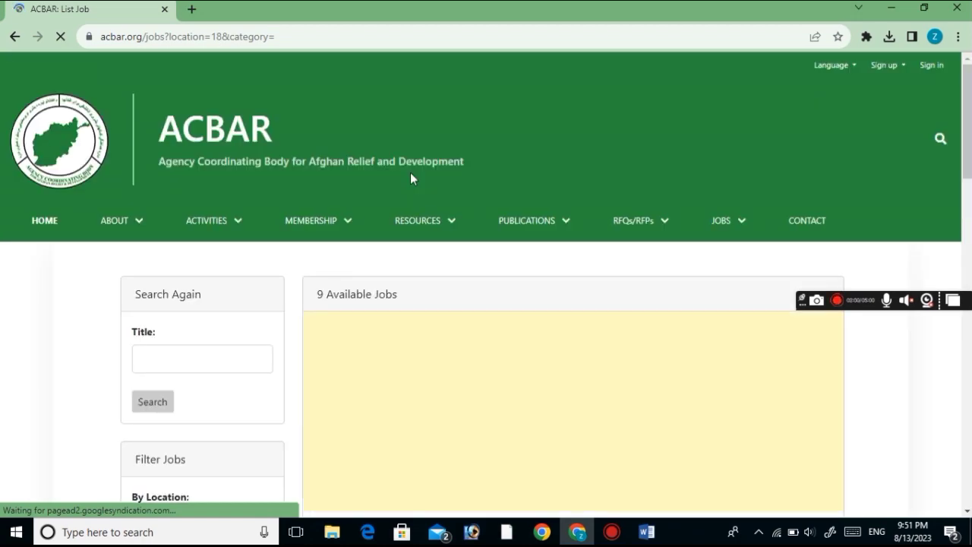
pyautogui.scroll(-4, 910, 124)
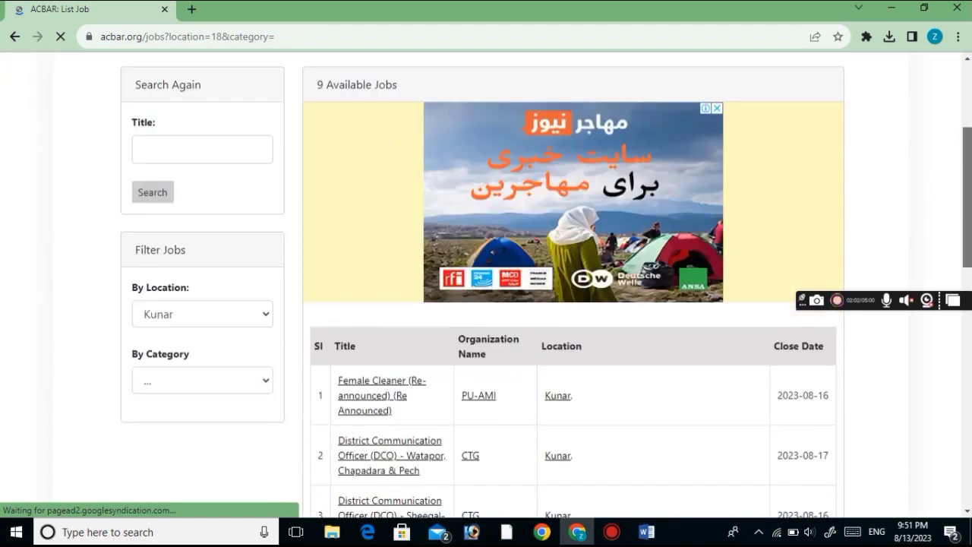
pyautogui.scroll(-2, 694, 263)
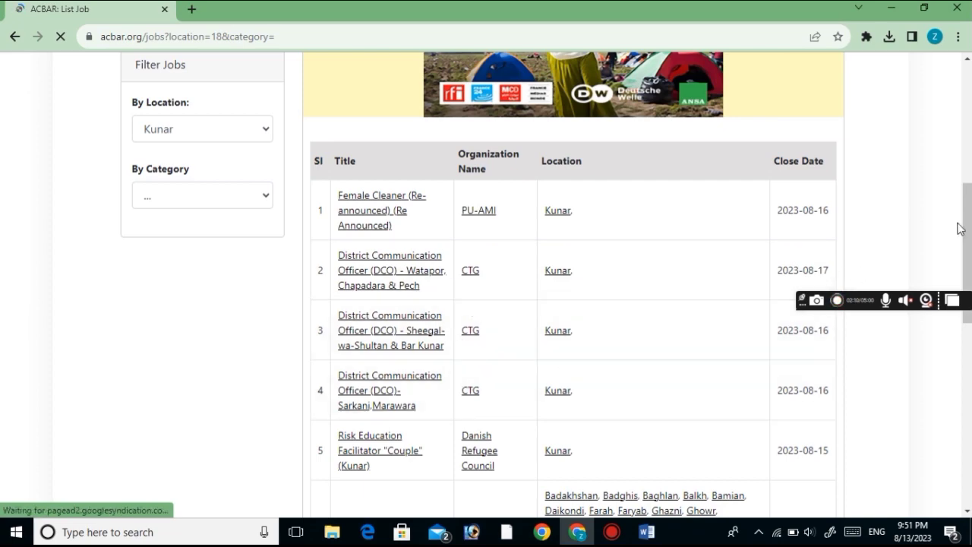
pyautogui.scroll(-3, 486, 286)
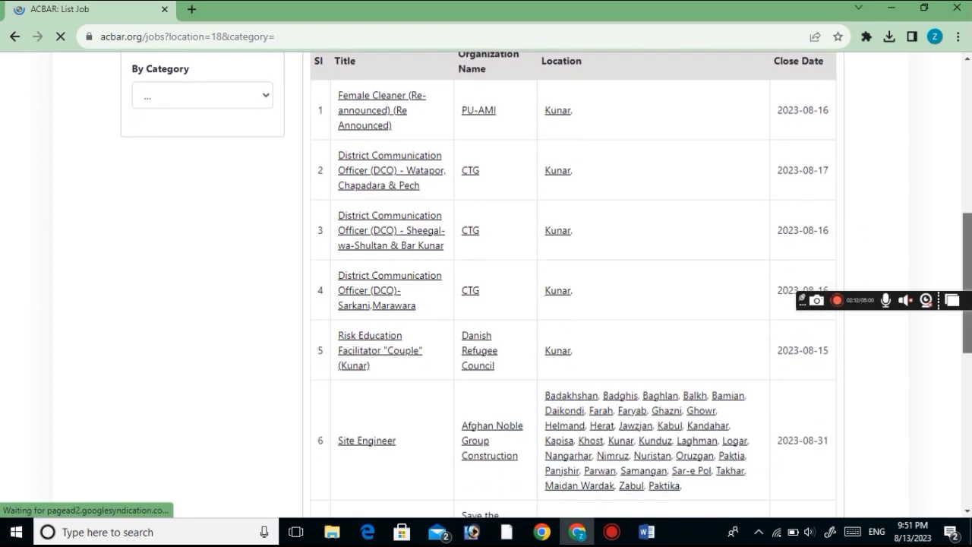
pyautogui.moveTo(968, 272); pyautogui.dragTo(964, 221)
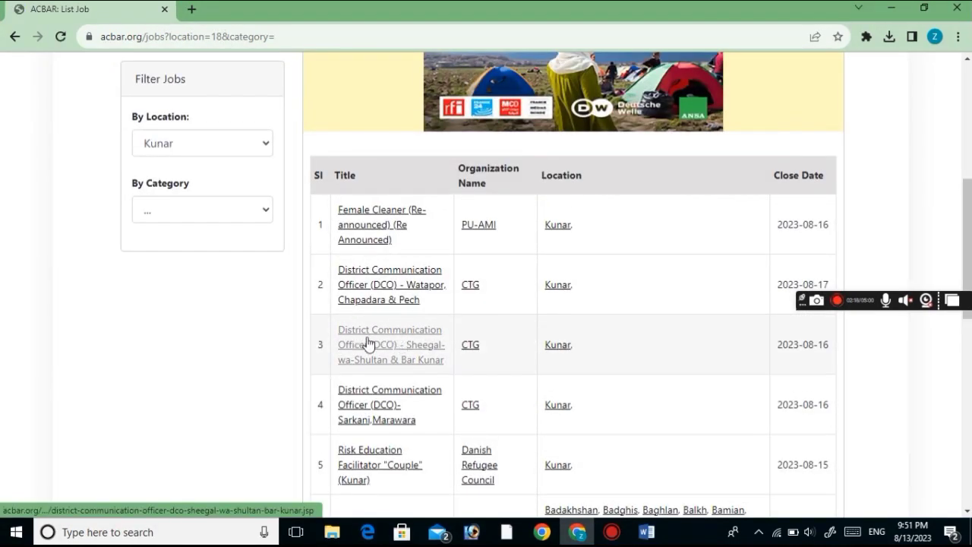
# Open the Sheegal-wa-Shultan & Bar Kunar DCO posting, dismissing the ad popup
pyautogui.click(368, 343)
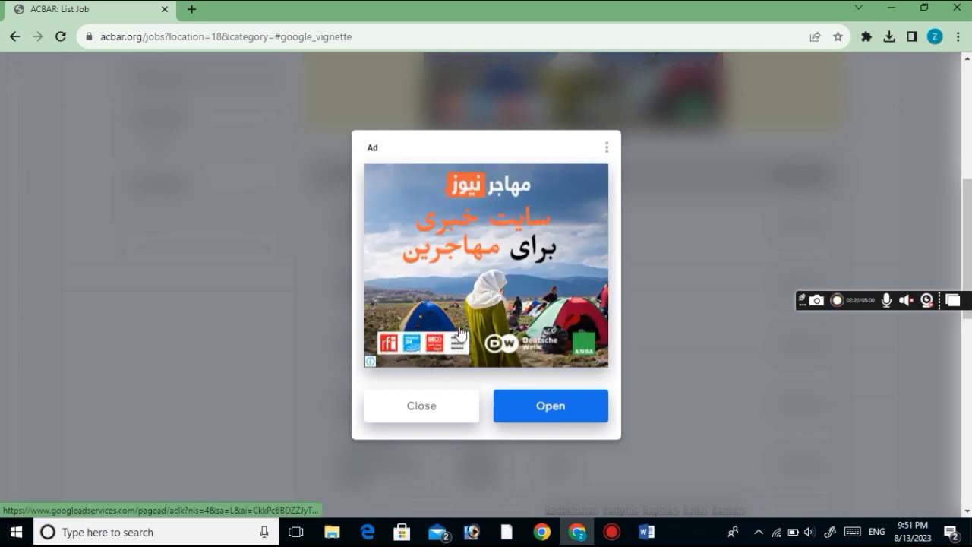
pyautogui.click(420, 409)
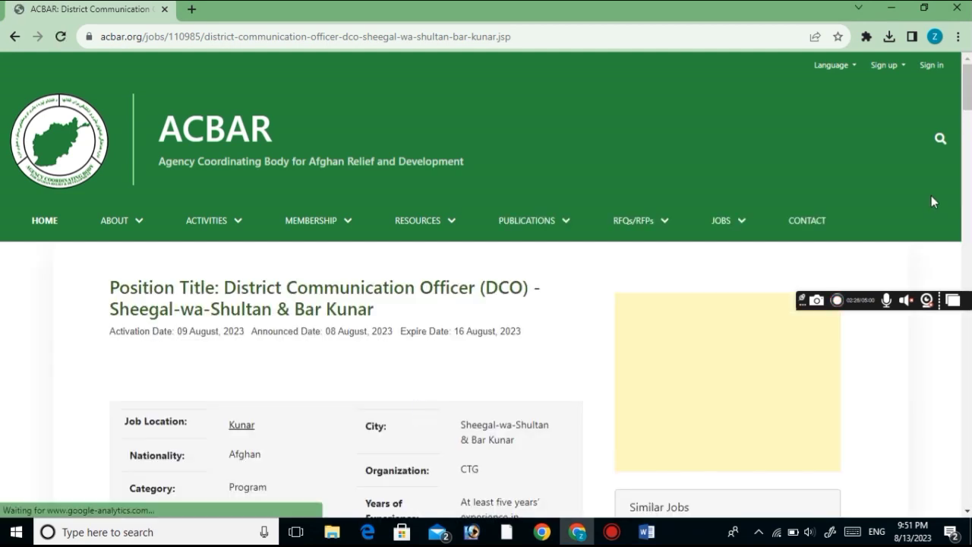
pyautogui.scroll(-3, 969, 119)
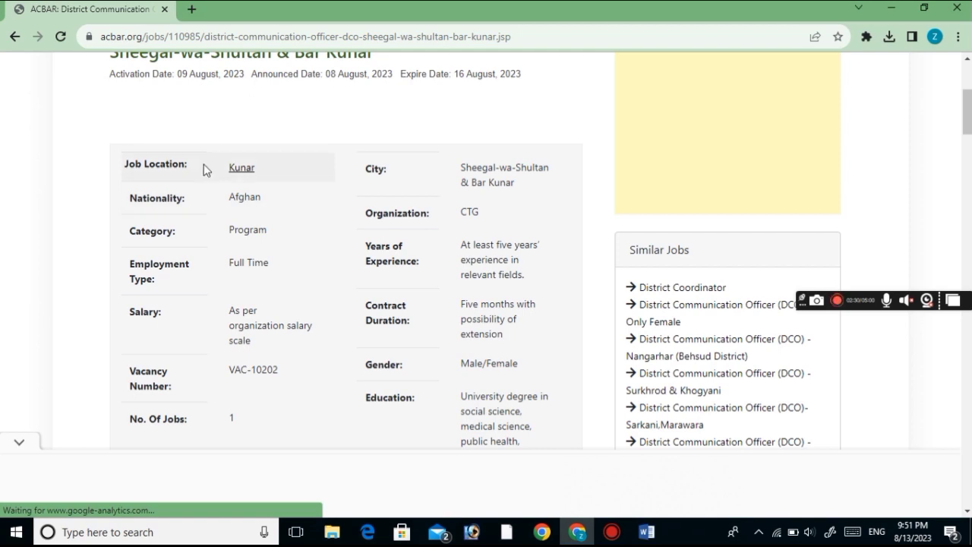
# Review the posting details: Kunar, Male/Female, 1 job, VAC-10202, education, close date 2023-08-16
pyautogui.moveTo(204, 166); pyautogui.dragTo(251, 203)
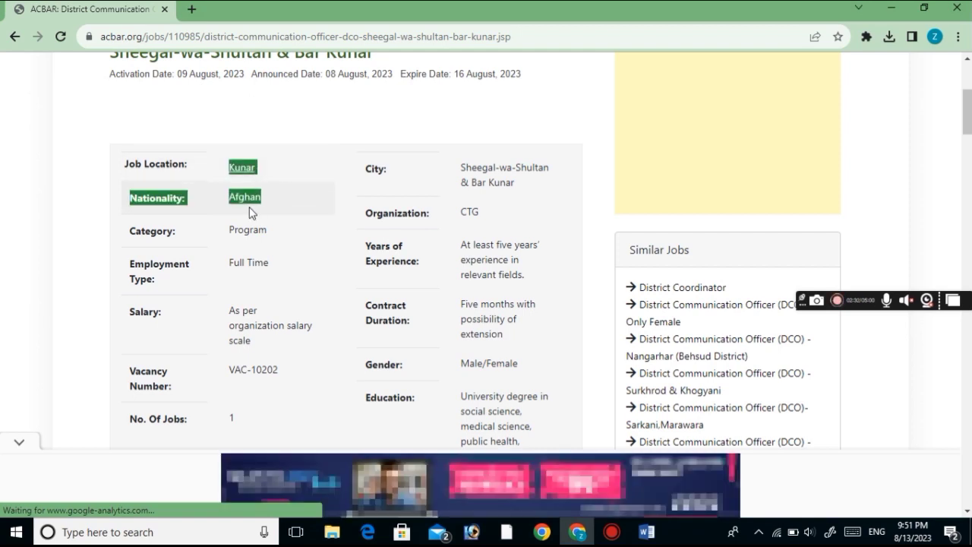
pyautogui.moveTo(460, 166); pyautogui.dragTo(522, 182)
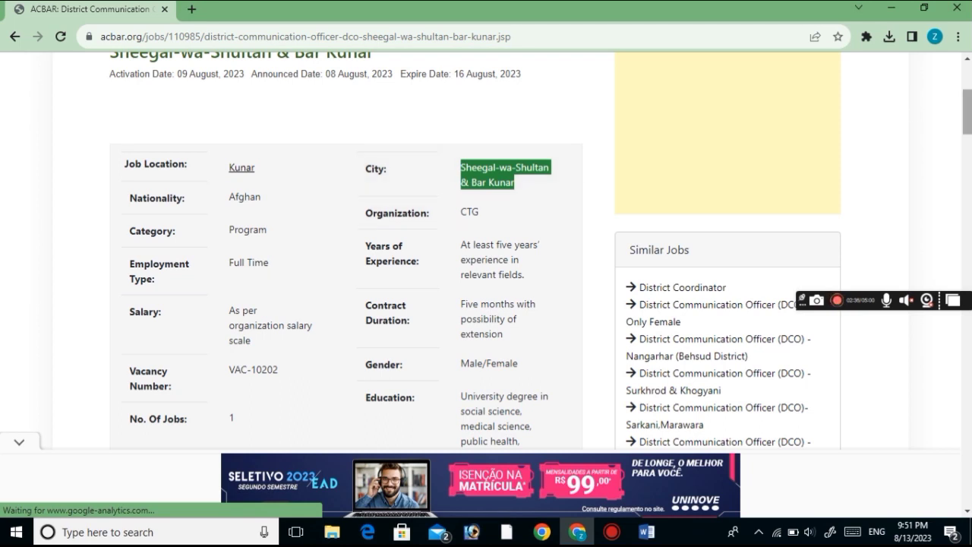
pyautogui.scroll(-3, 579, 172)
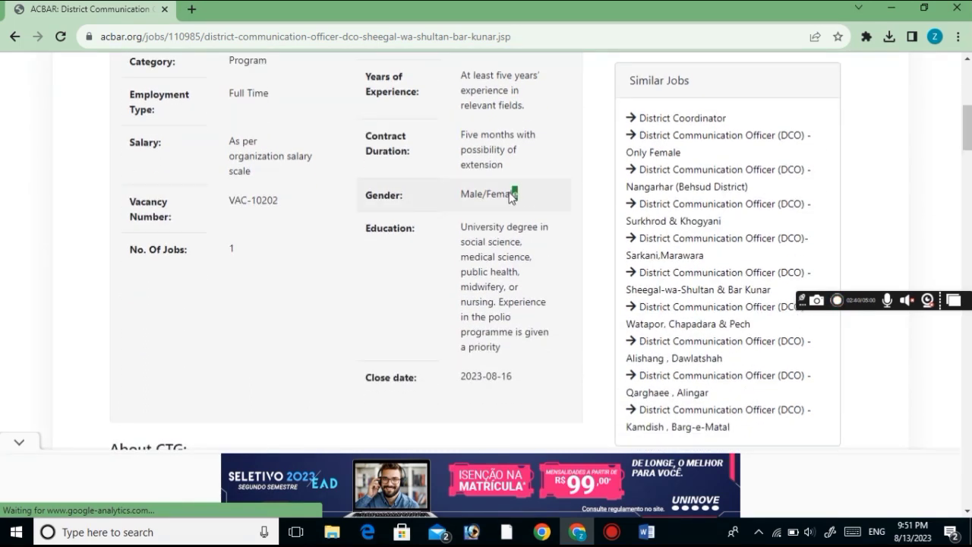
pyautogui.moveTo(518, 194); pyautogui.dragTo(459, 199)
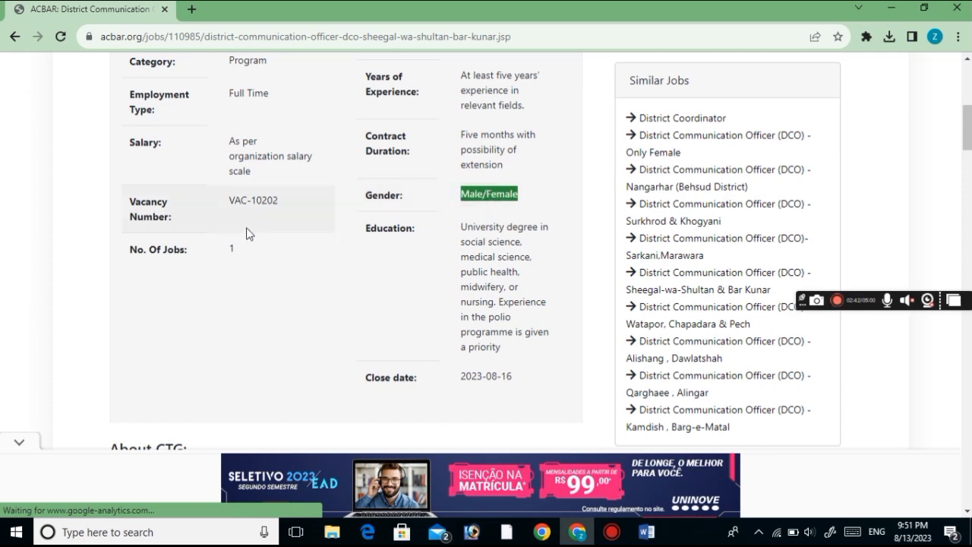
pyautogui.moveTo(243, 254); pyautogui.dragTo(220, 250)
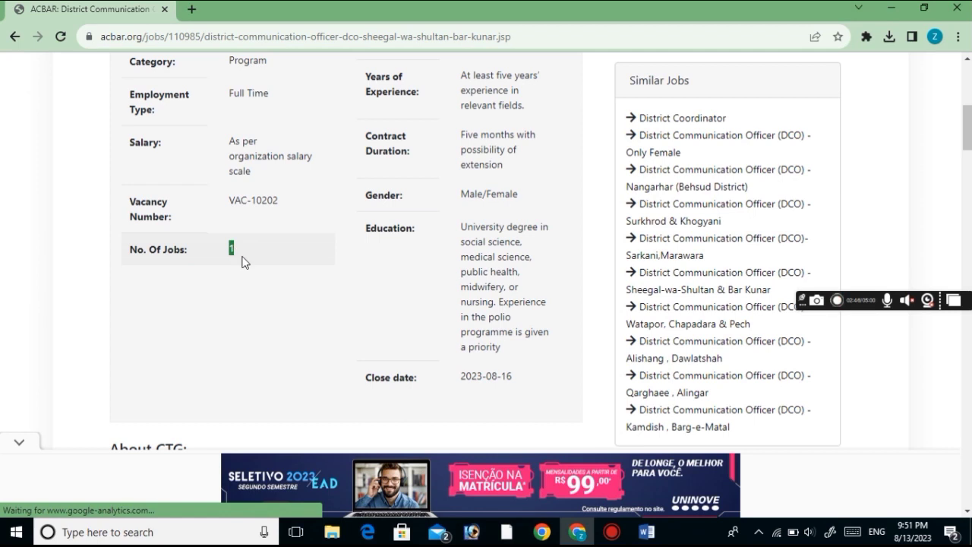
pyautogui.click(243, 261)
pyautogui.moveTo(247, 206); pyautogui.dragTo(228, 206)
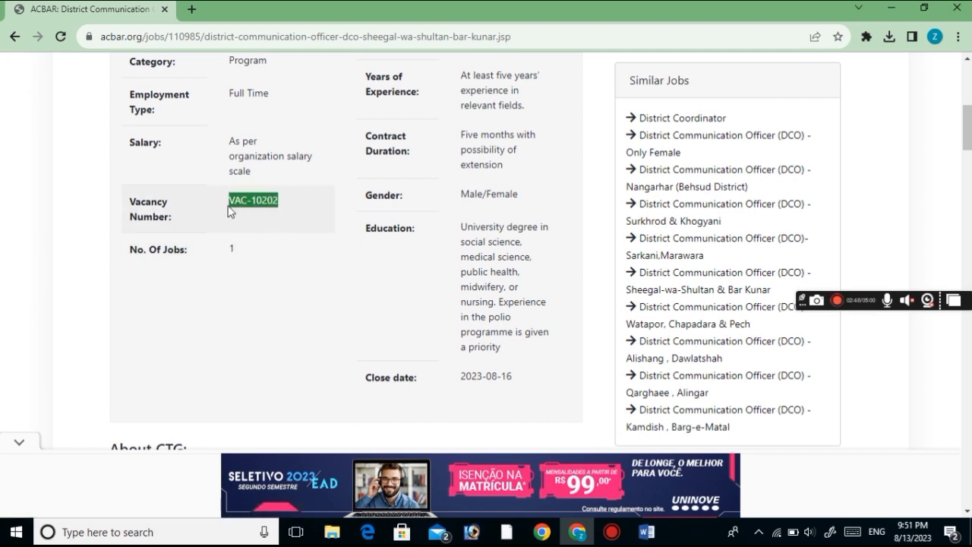
pyautogui.moveTo(461, 226); pyautogui.dragTo(499, 350)
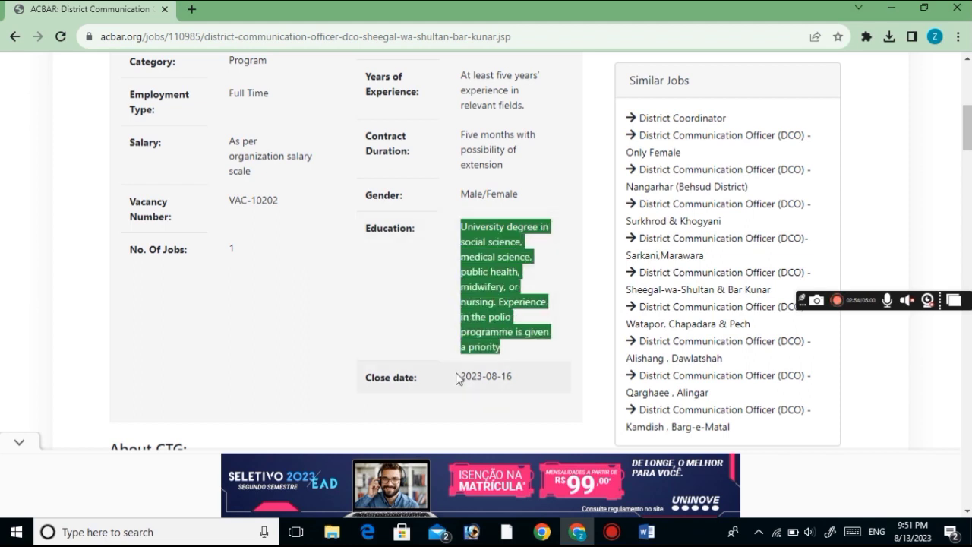
pyautogui.moveTo(458, 377); pyautogui.dragTo(516, 371)
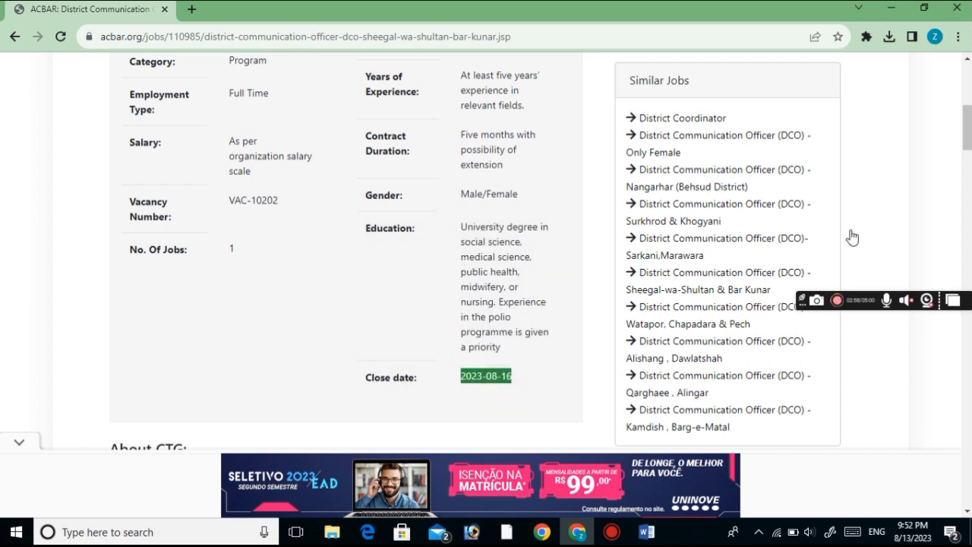
pyautogui.moveTo(965, 137); pyautogui.dragTo(968, 363)
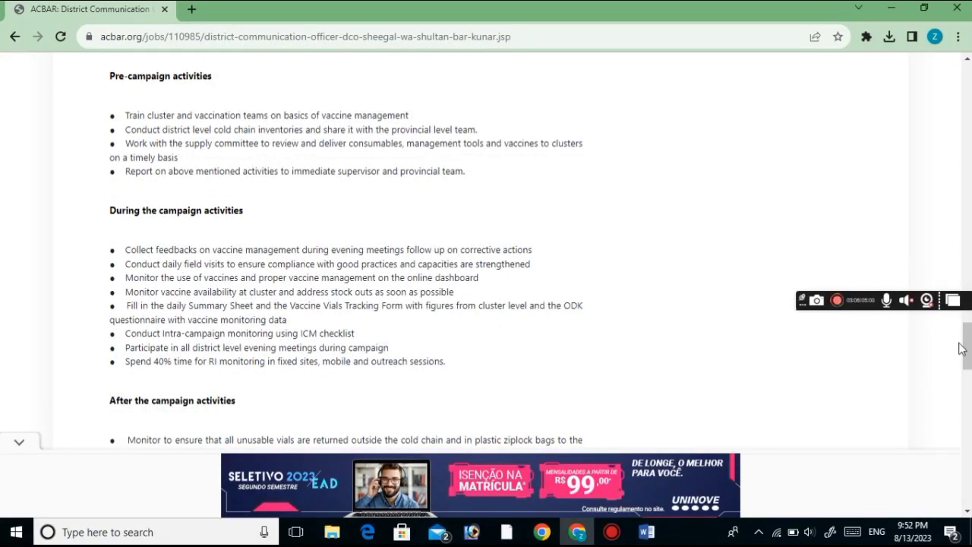
# Read the university degree requirement and select the app.tayohr.io link under Submission Email
pyautogui.moveTo(962, 348); pyautogui.dragTo(962, 384)
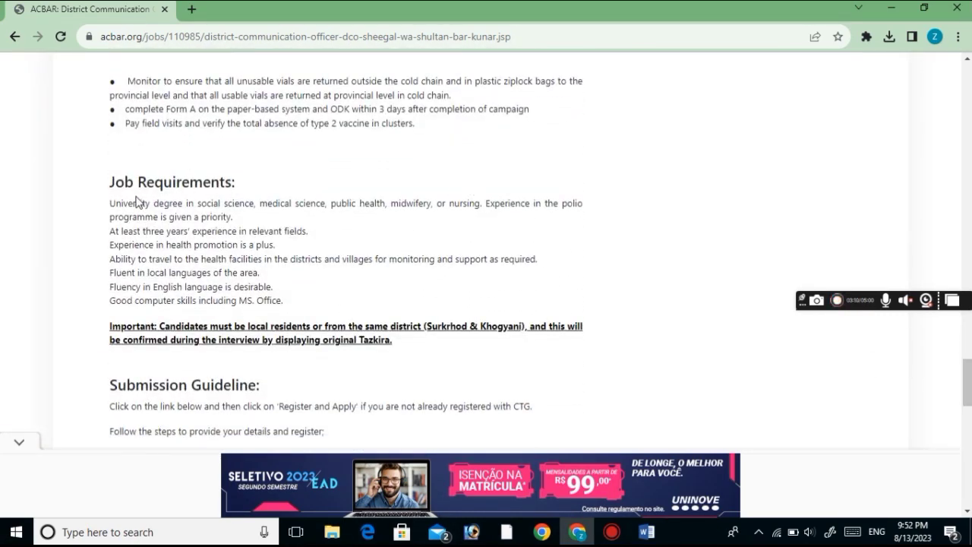
pyautogui.moveTo(112, 200); pyautogui.dragTo(431, 258)
pyautogui.click(338, 302)
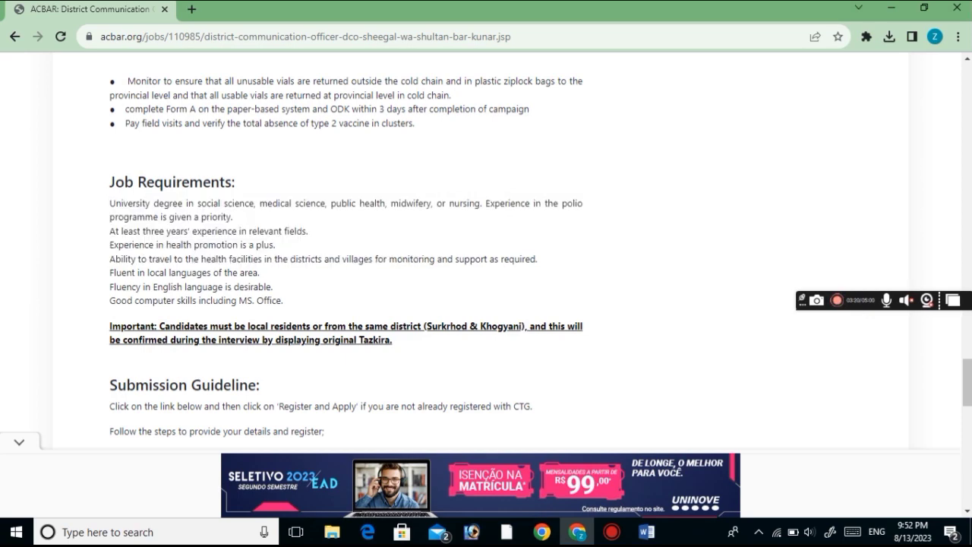
pyautogui.moveTo(968, 380); pyautogui.dragTo(969, 423)
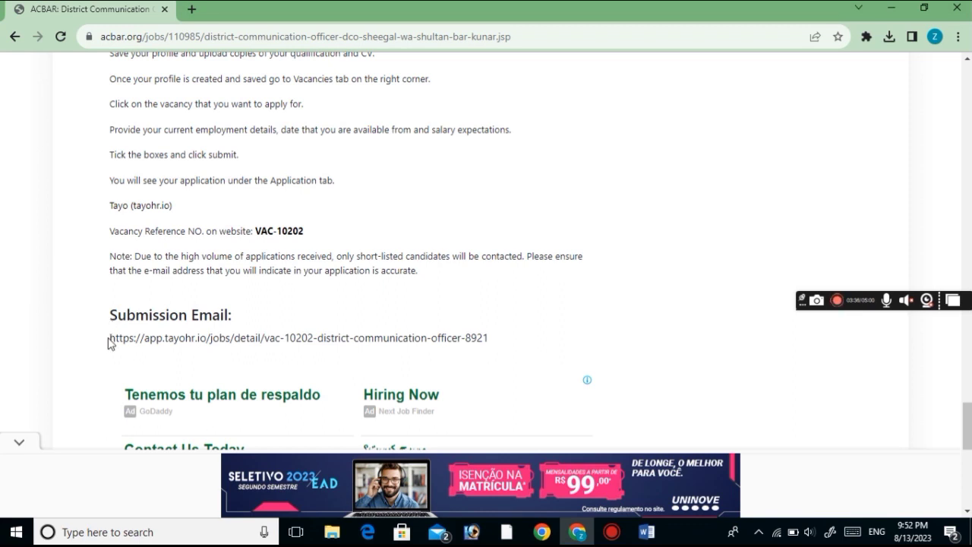
pyautogui.moveTo(111, 339); pyautogui.dragTo(211, 15)
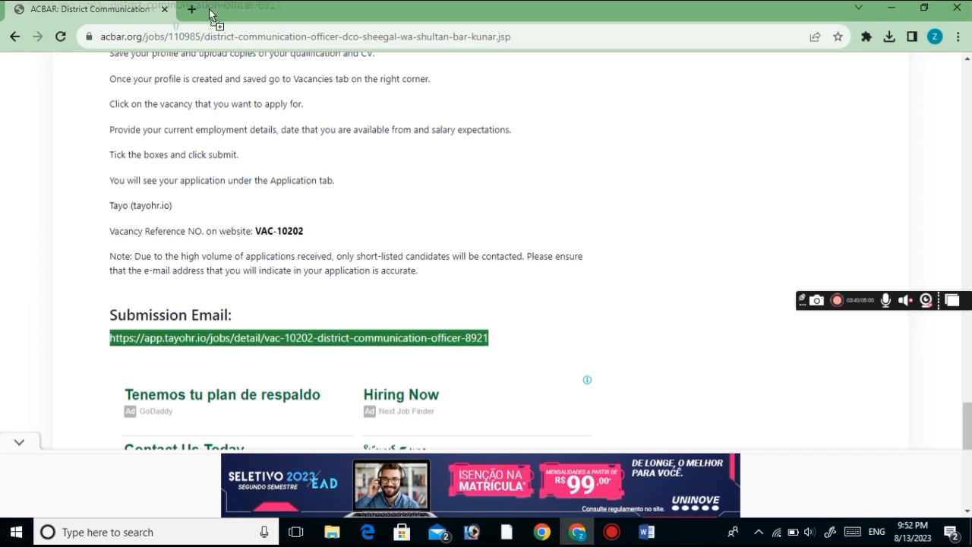
# Open the Tayo VAC-10202 vacancy in a new tab and log out of the current account
pyautogui.moveTo(212, 15); pyautogui.dragTo(212, 15)
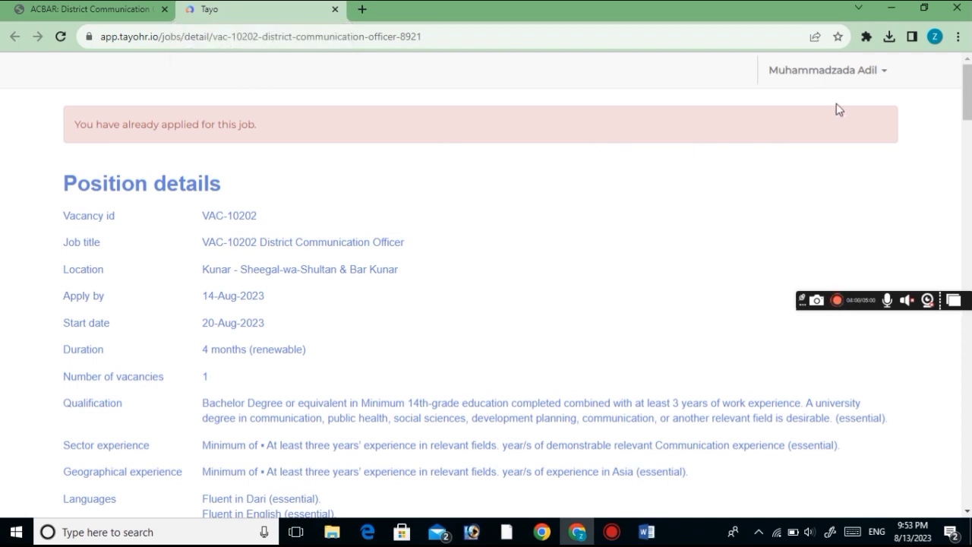
pyautogui.click(884, 74)
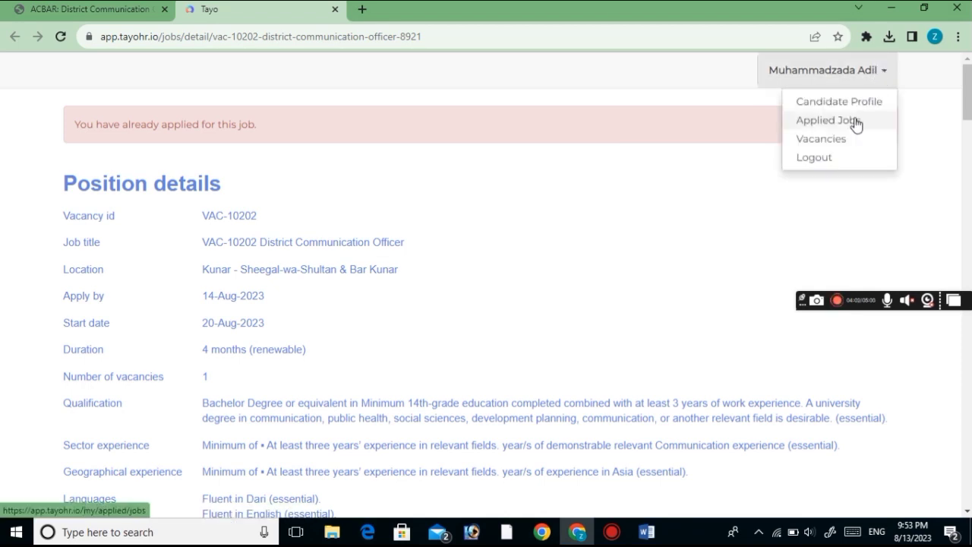
pyautogui.click(820, 159)
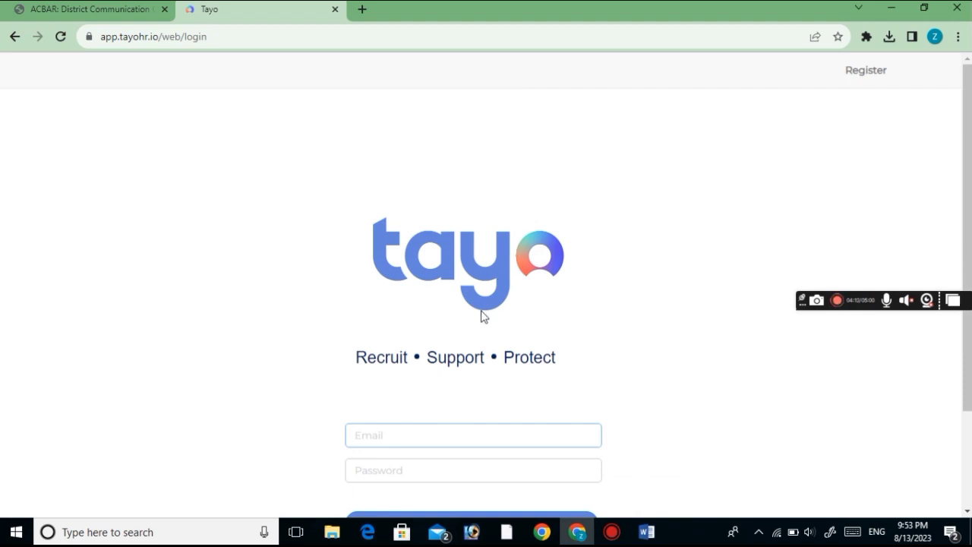
# Open the Tayo registration page and enter the e-mail address, adding its missing dot
pyautogui.scroll(-1, 486, 304)
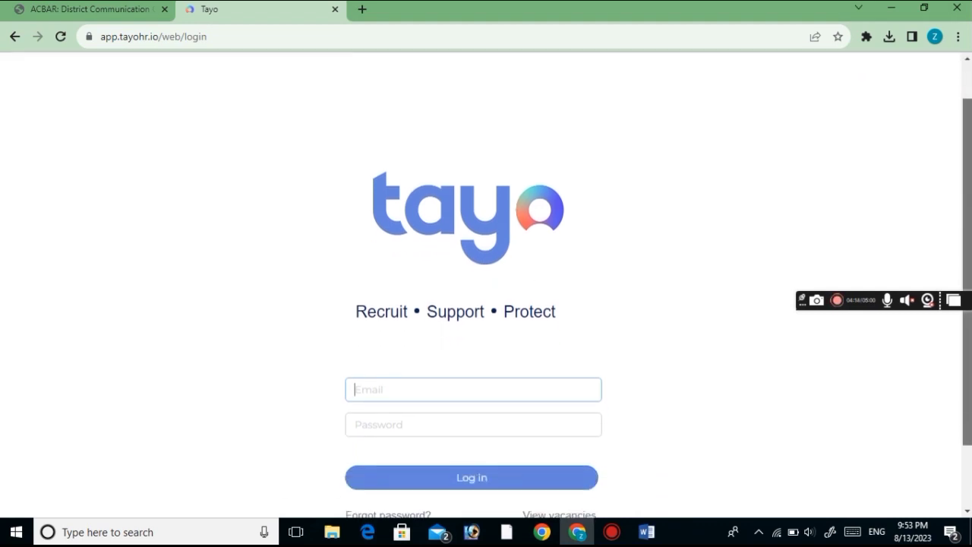
pyautogui.scroll(1, 486, 304)
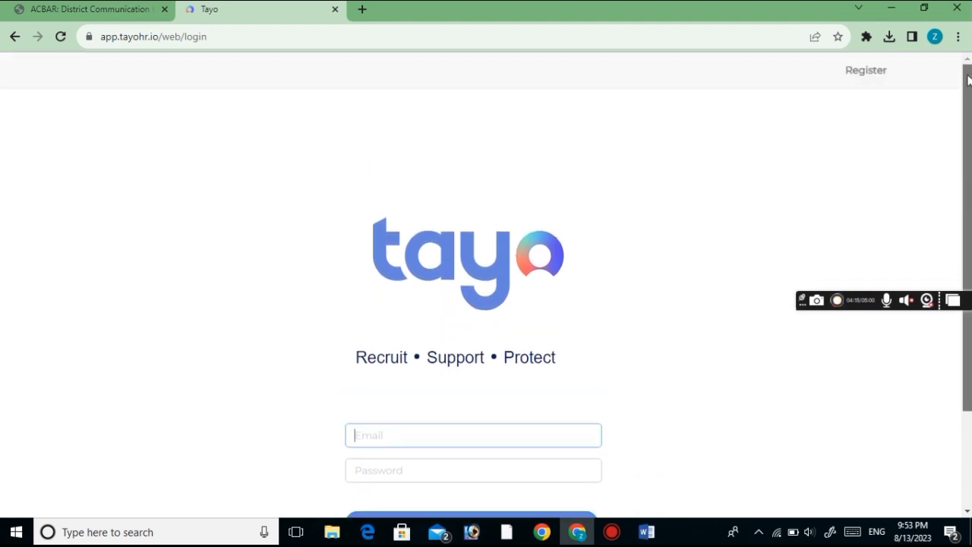
pyautogui.click(878, 81)
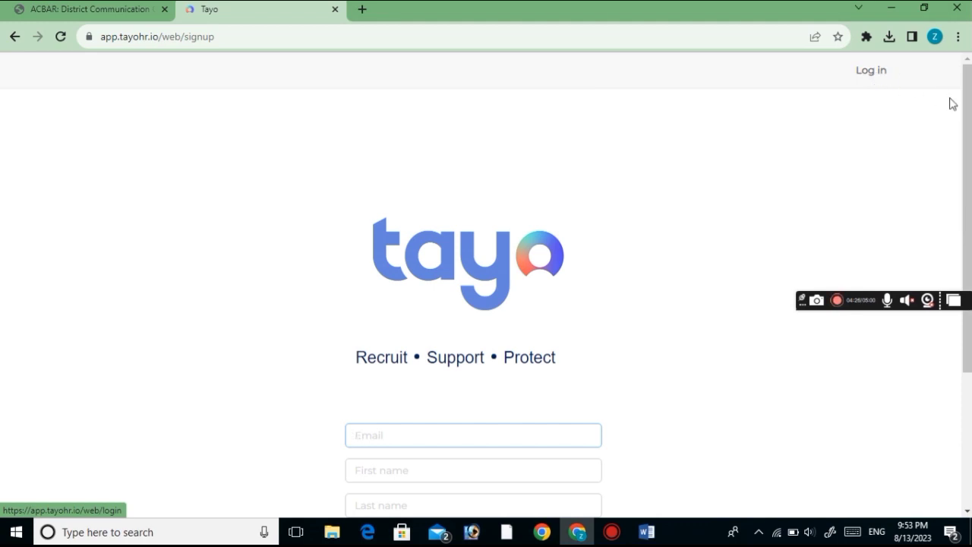
pyautogui.scroll(-1, 959, 106)
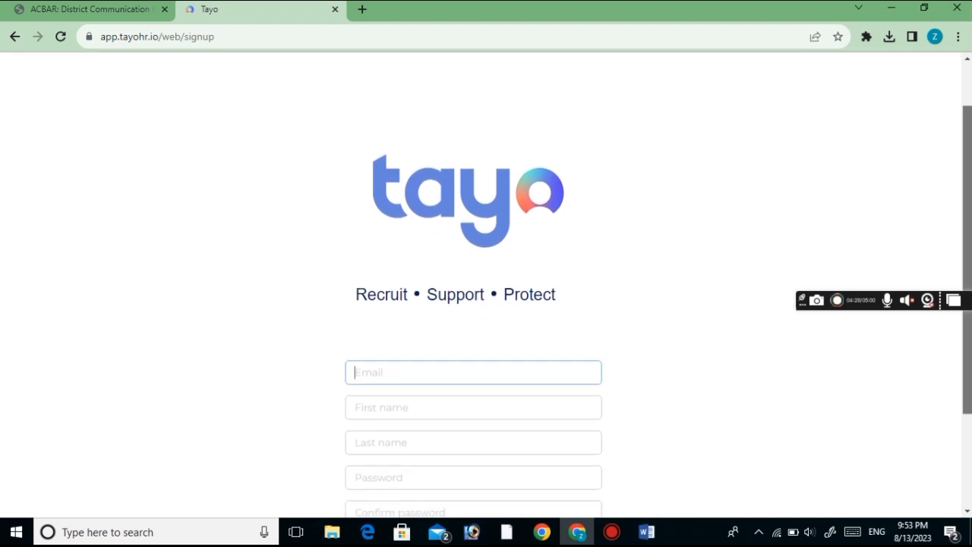
pyautogui.scroll(-2, 911, 228)
pyautogui.scroll(3, 815, 251)
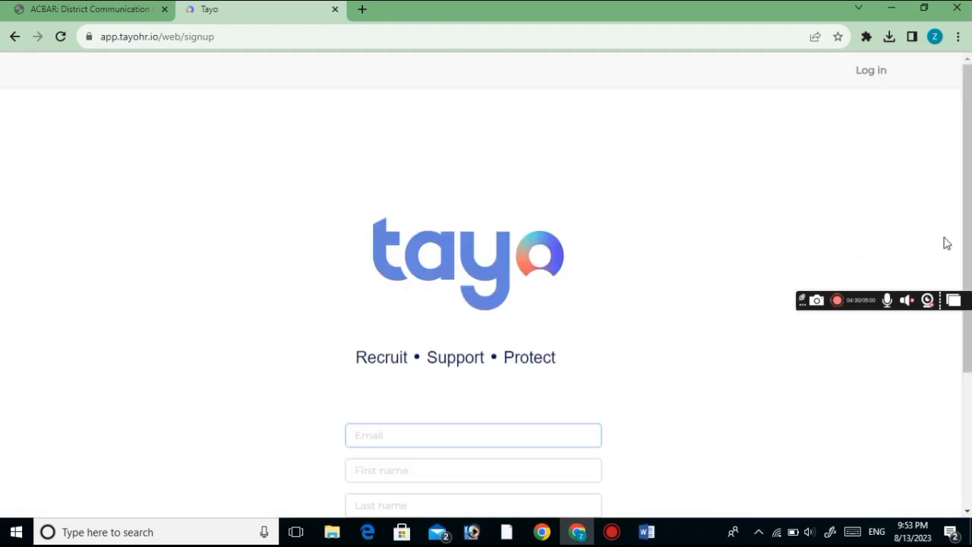
pyautogui.scroll(-1, 962, 235)
pyautogui.scroll(-1, 962, 234)
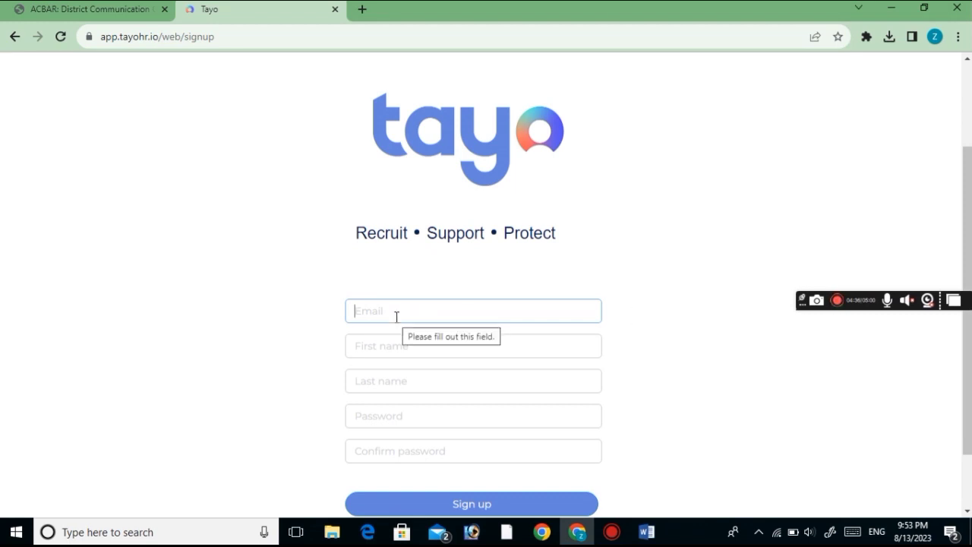
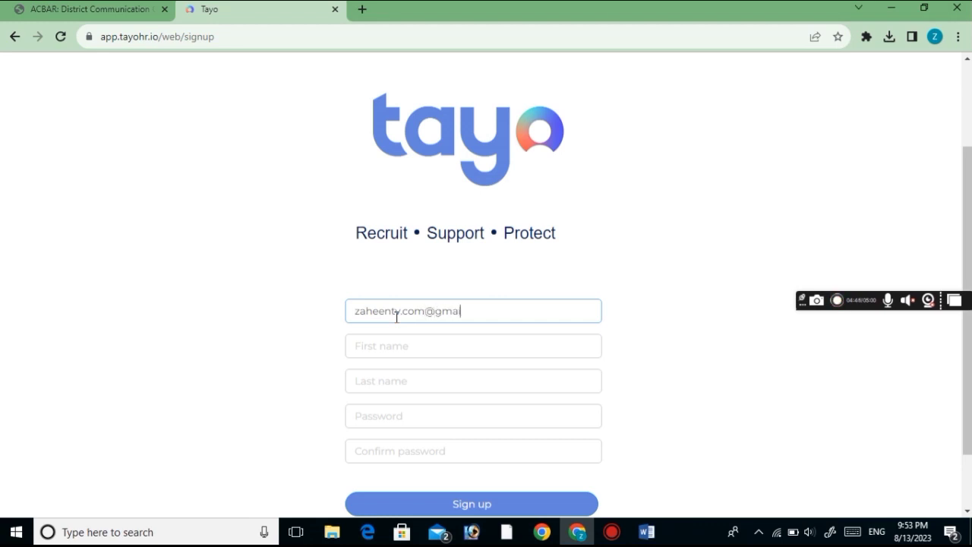
pyautogui.rightClick(465, 315)
pyautogui.click(465, 314)
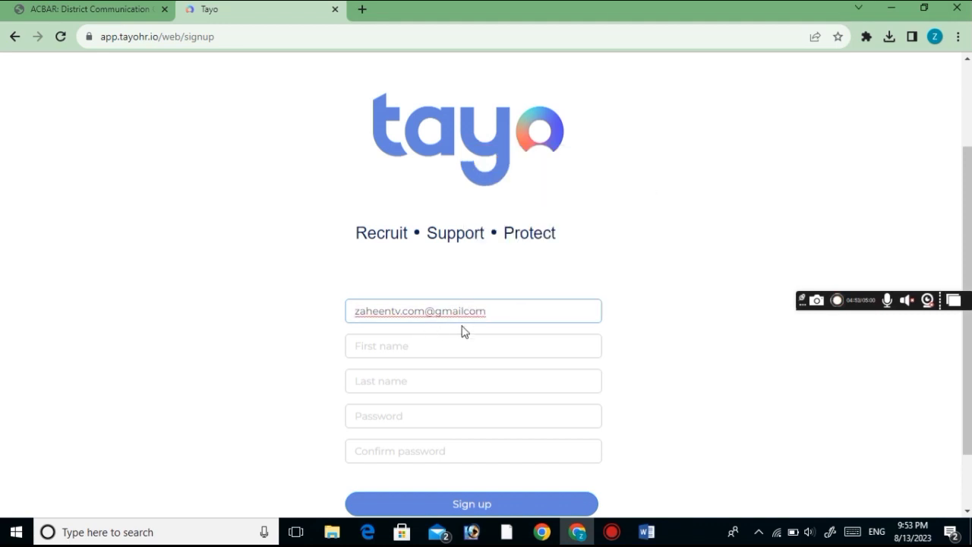
pyautogui.write('.')
# Fill in the first name, last name, and a password with matching confirmation
pyautogui.click(467, 342)
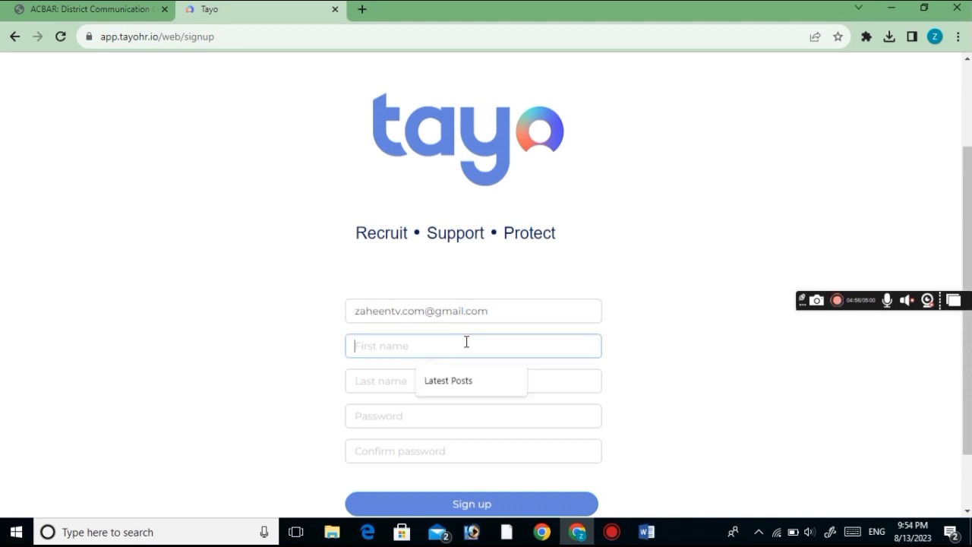
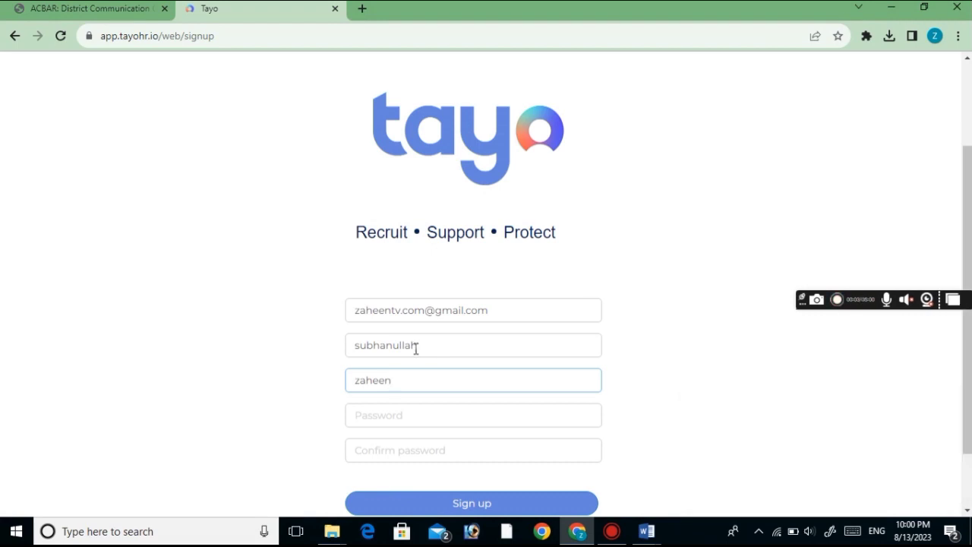
pyautogui.click(415, 348)
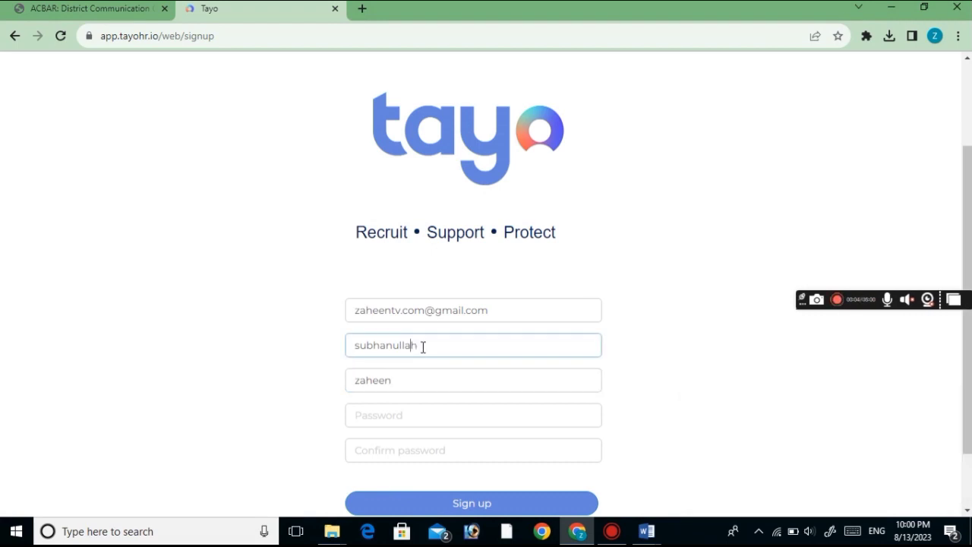
pyautogui.click(392, 382)
pyautogui.click(388, 419)
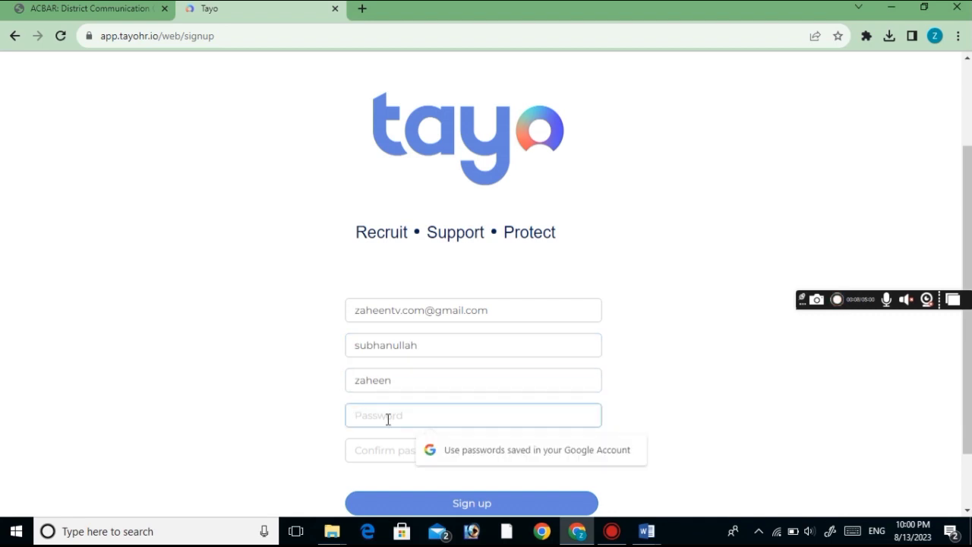
pyautogui.write('***')
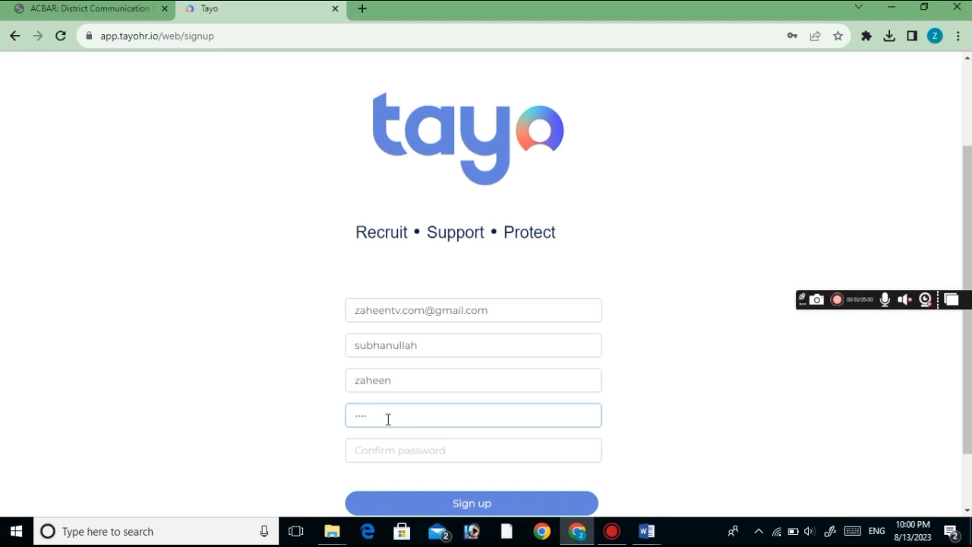
pyautogui.write('****')
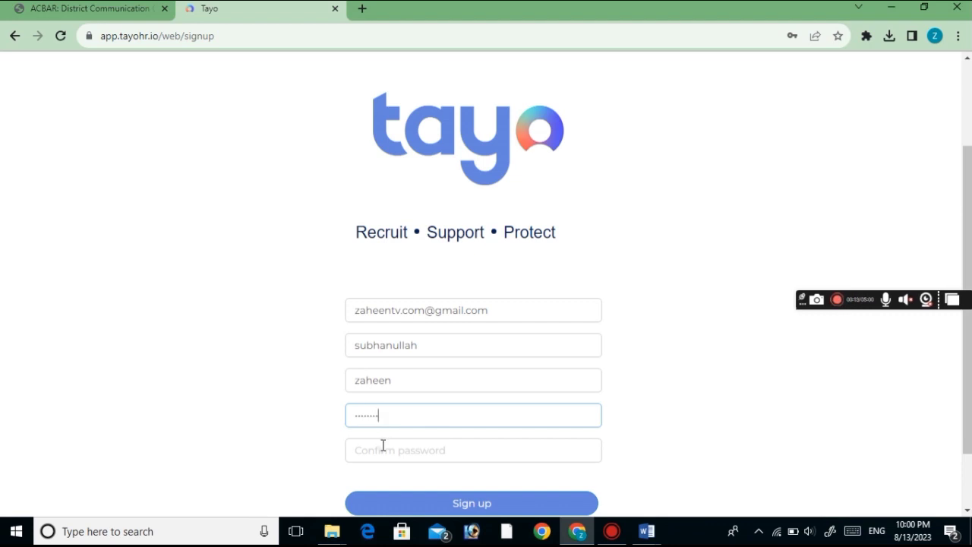
pyautogui.click(383, 445)
pyautogui.write('**')
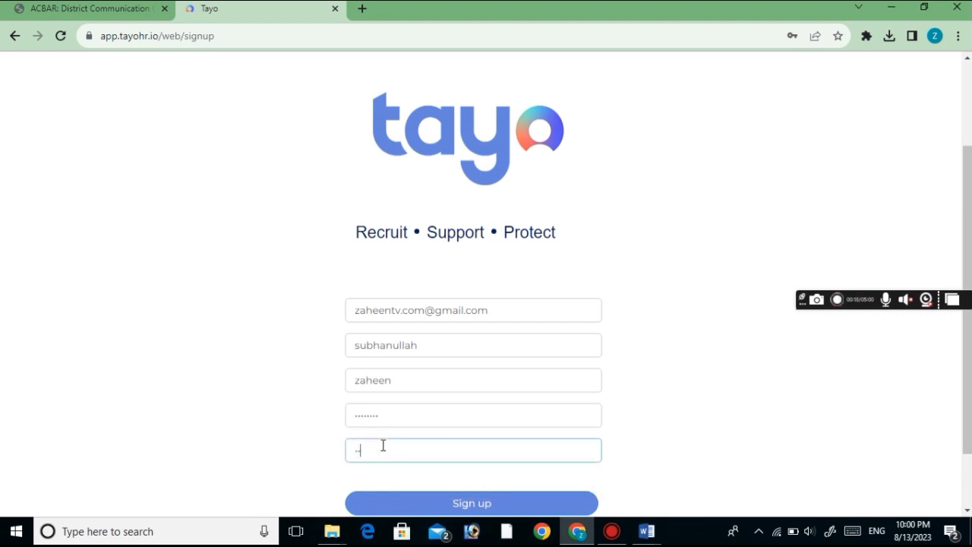
pyautogui.write('*****')
pyautogui.scroll(-1, 967, 319)
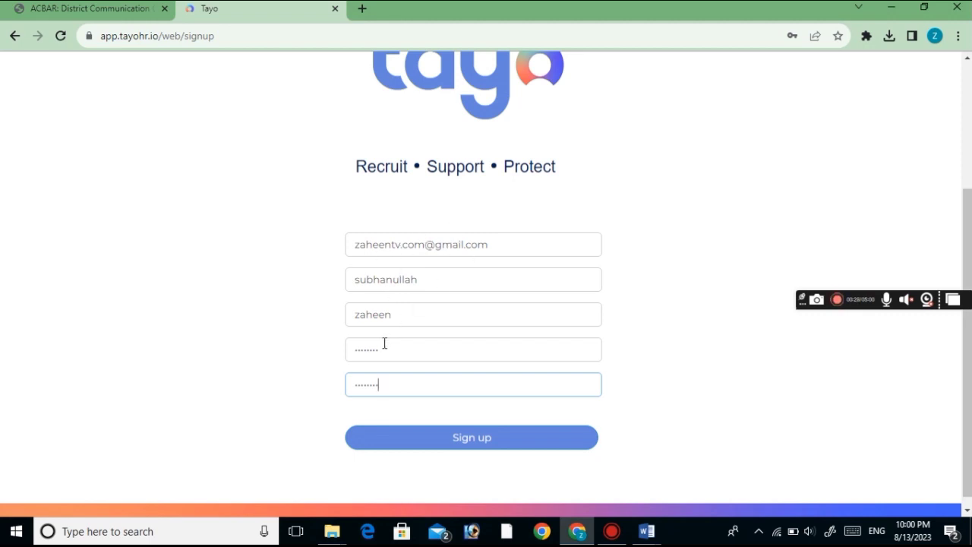
# Sign up, consent to the data privacy notice, and agree to the updated Privacy Policy and Terms
pyautogui.click(458, 440)
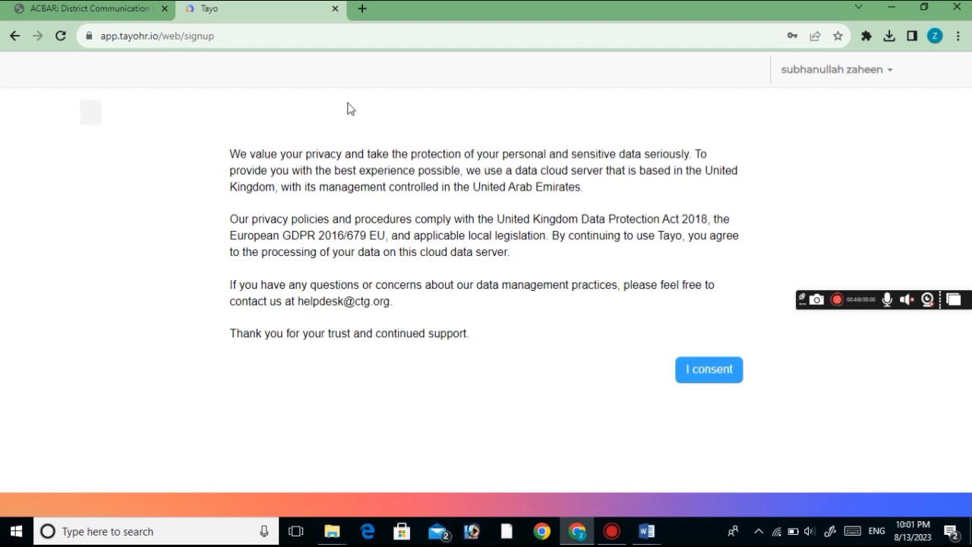
pyautogui.click(688, 378)
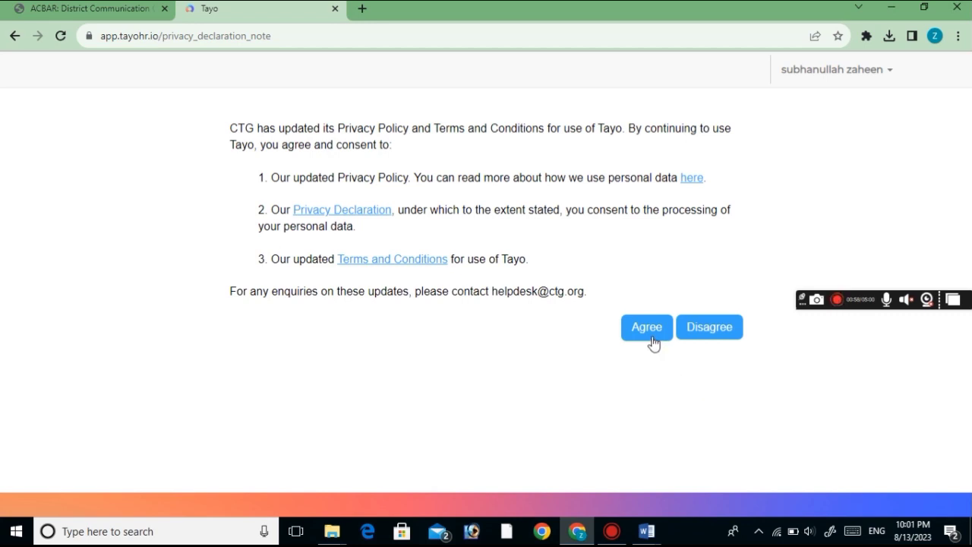
pyautogui.click(649, 337)
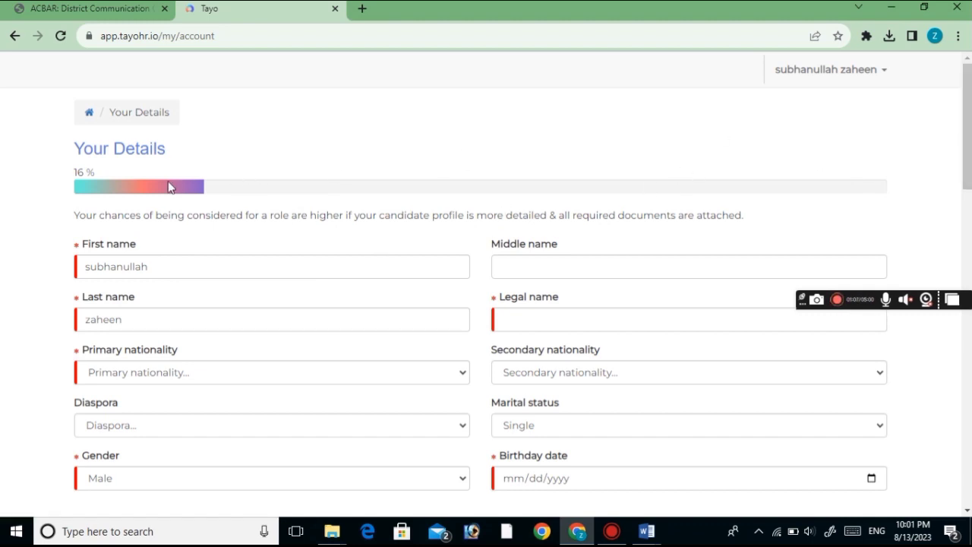
# Enter the applicant's full legal name and choose Afghan as primary nationality
pyautogui.moveTo(107, 176); pyautogui.dragTo(80, 172)
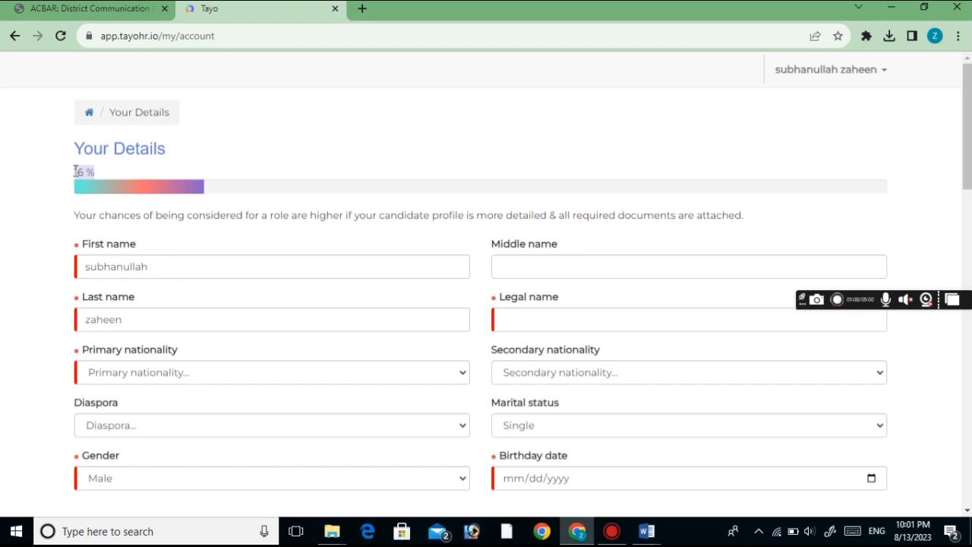
pyautogui.click(191, 173)
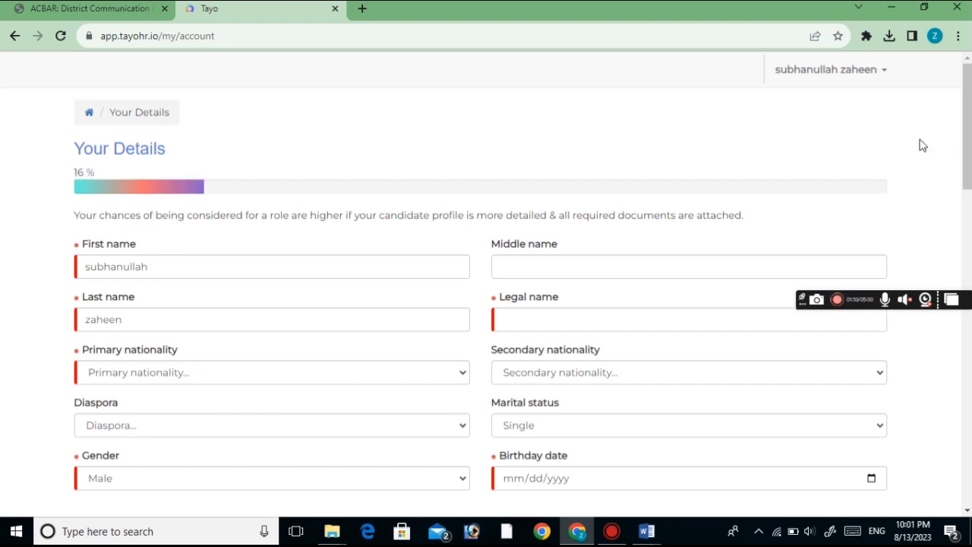
pyautogui.moveTo(971, 123); pyautogui.dragTo(970, 136)
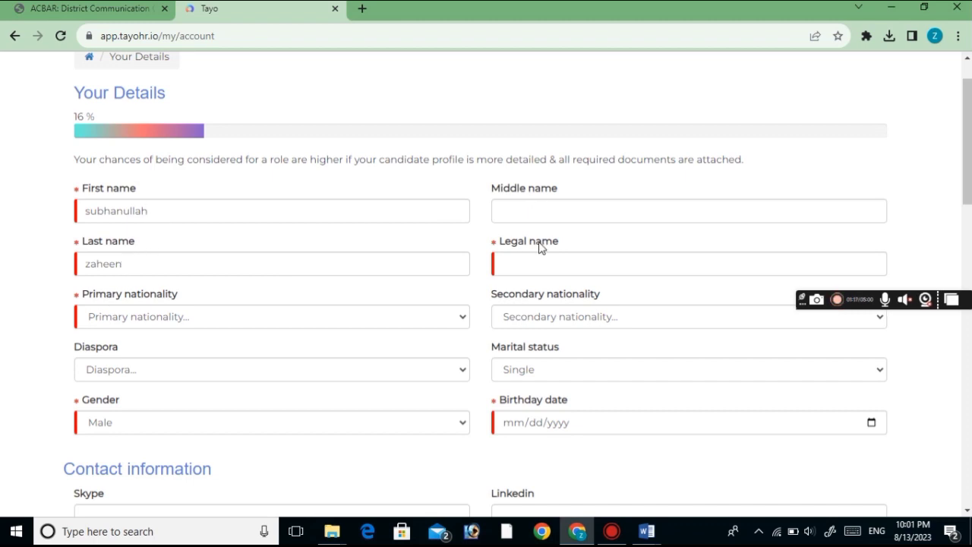
pyautogui.click(525, 273)
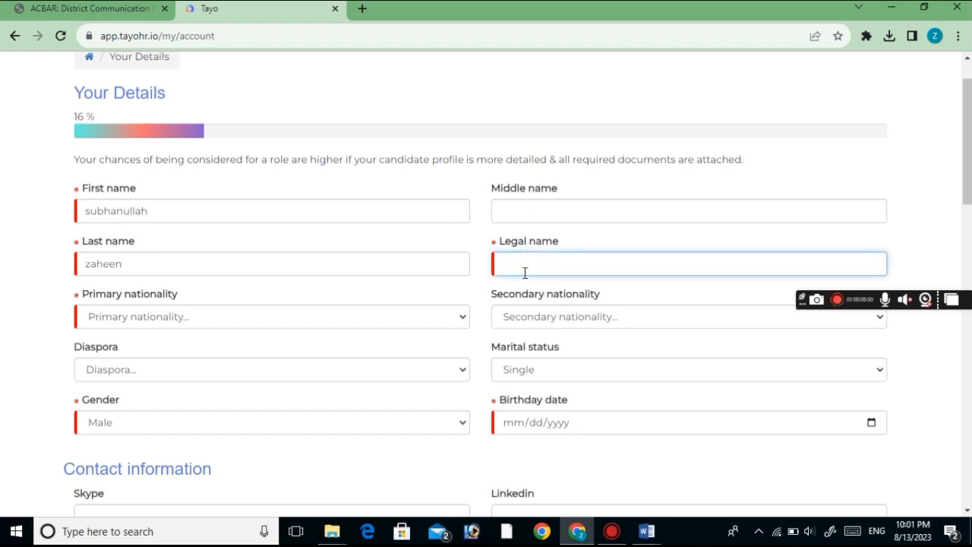
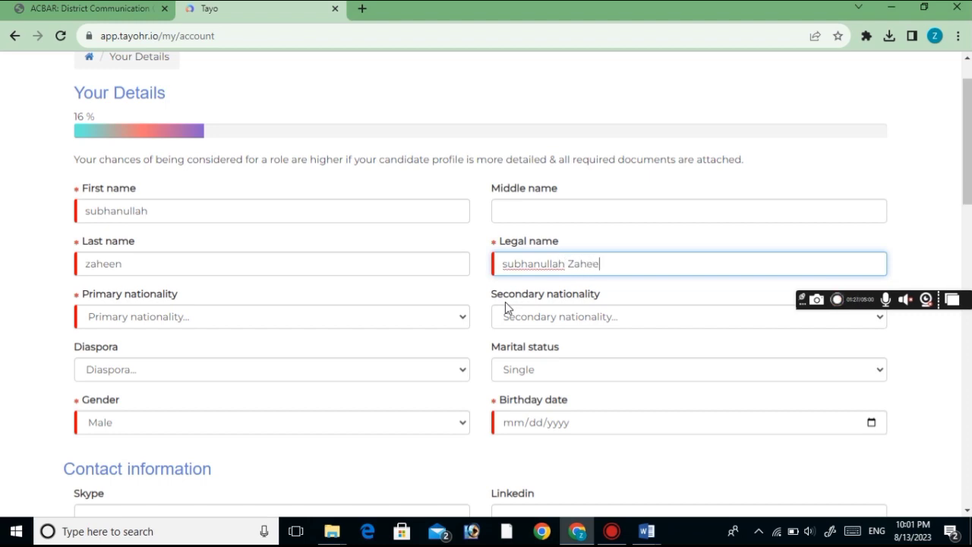
pyautogui.click(183, 323)
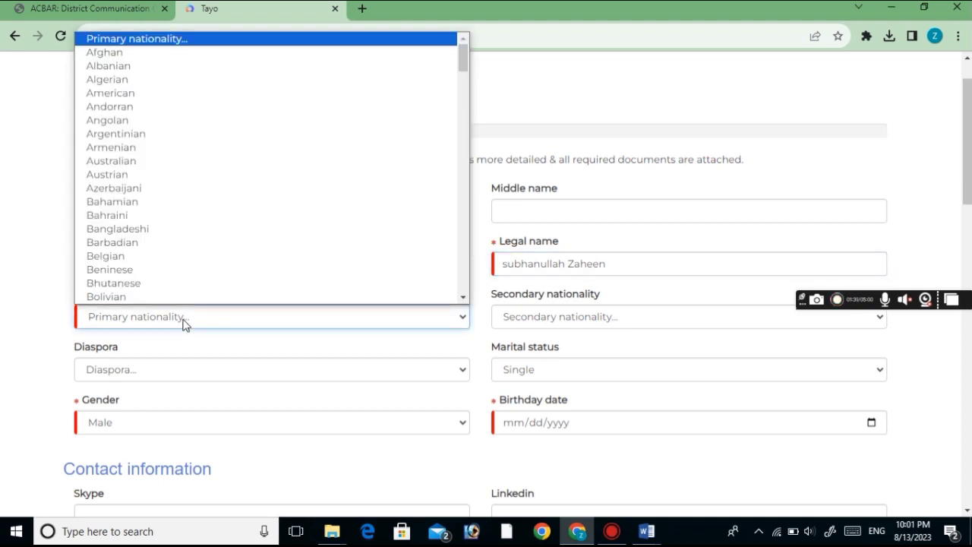
pyautogui.click(118, 56)
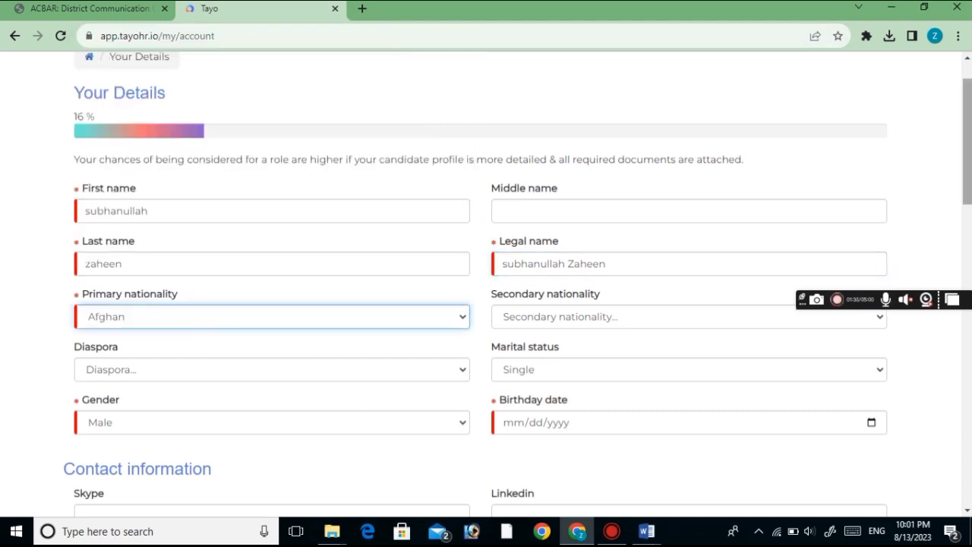
pyautogui.moveTo(968, 176); pyautogui.dragTo(968, 216)
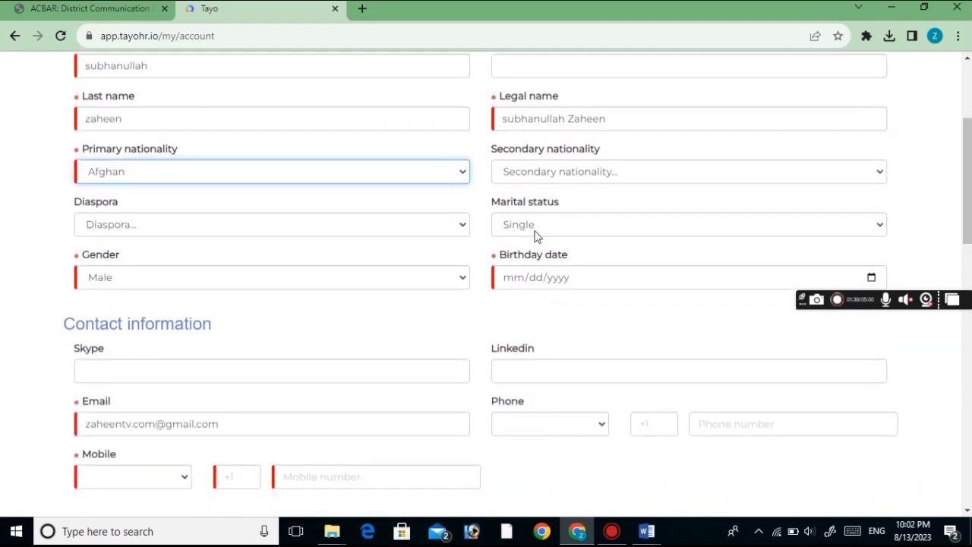
pyautogui.click(535, 235)
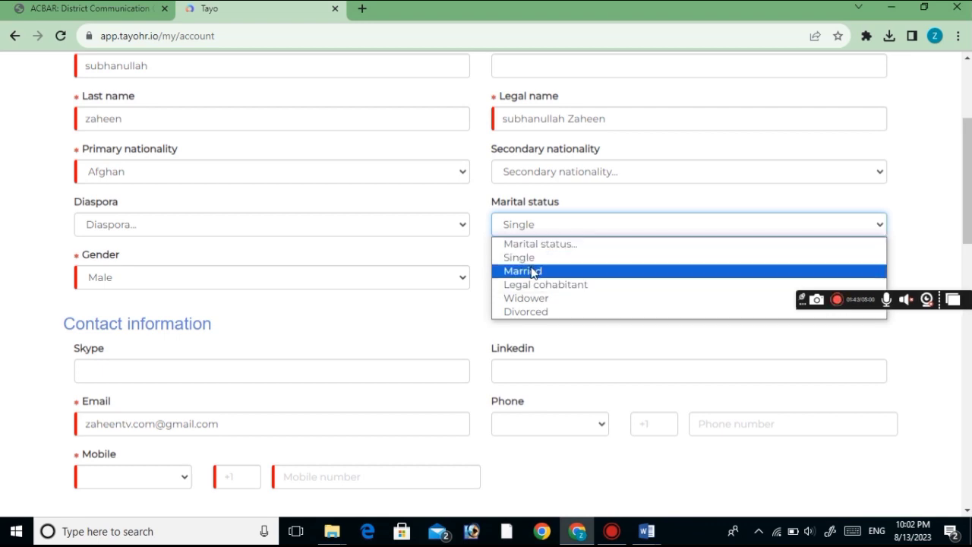
pyautogui.click(510, 258)
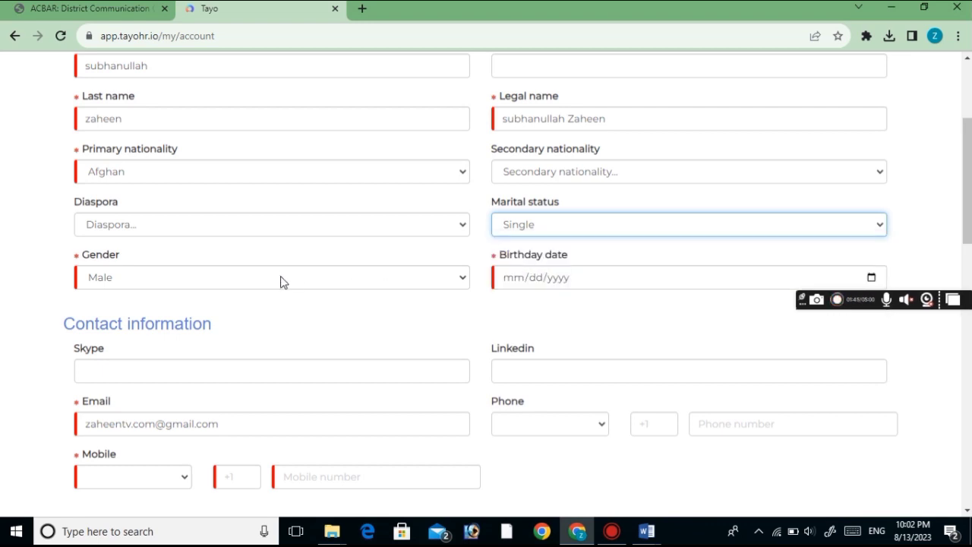
pyautogui.click(147, 280)
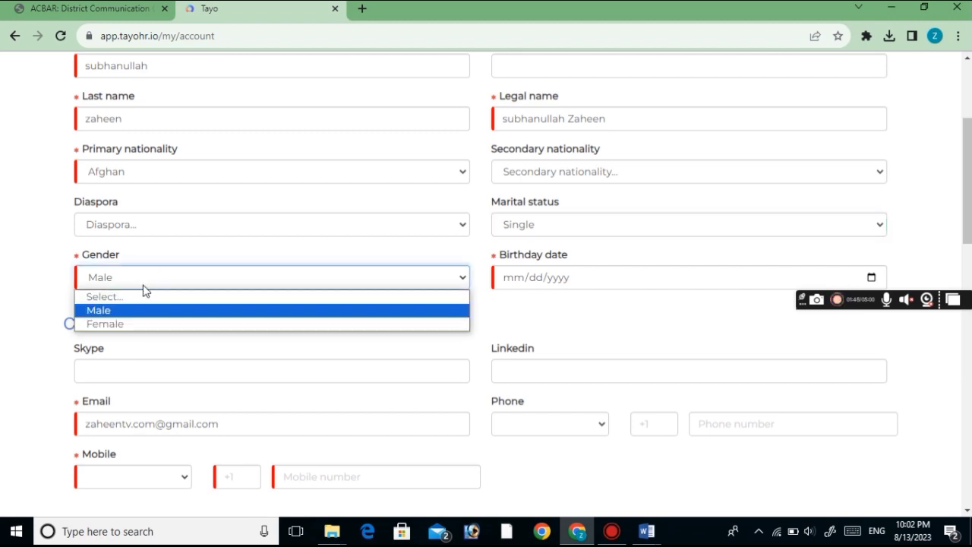
pyautogui.click(114, 311)
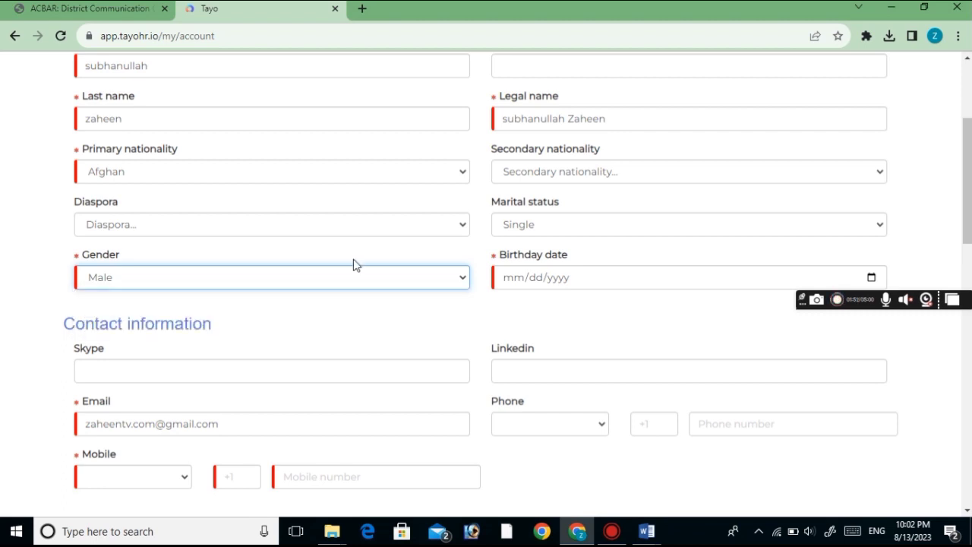
pyautogui.click(506, 286)
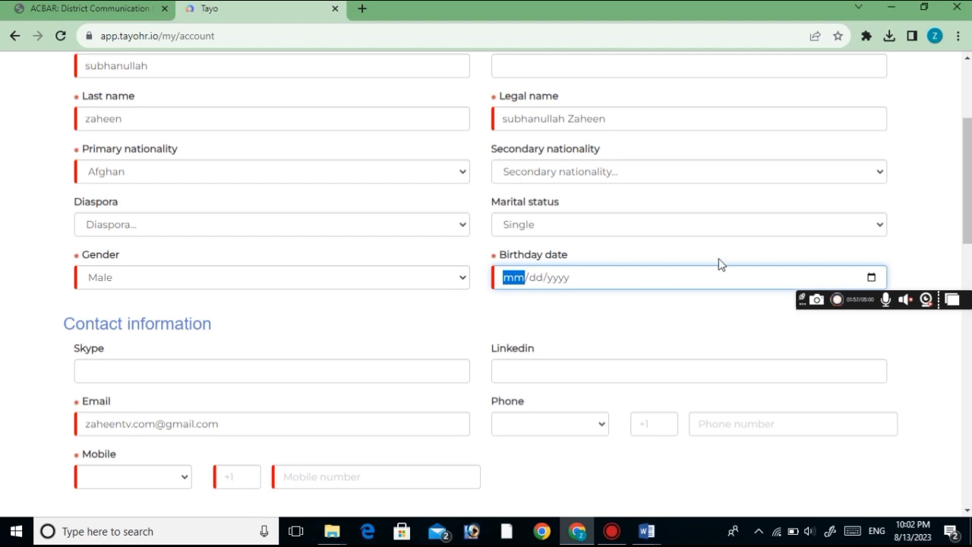
pyautogui.click(872, 278)
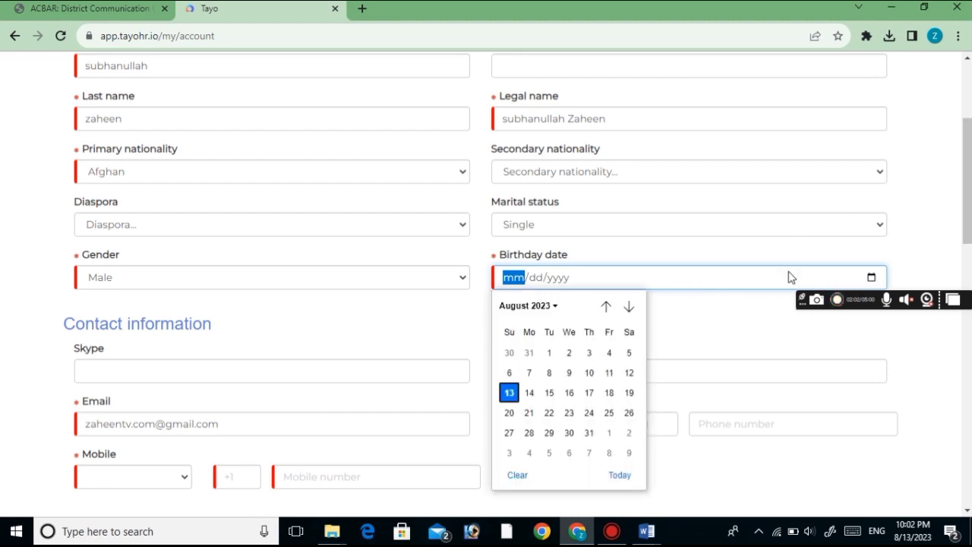
pyautogui.click(545, 307)
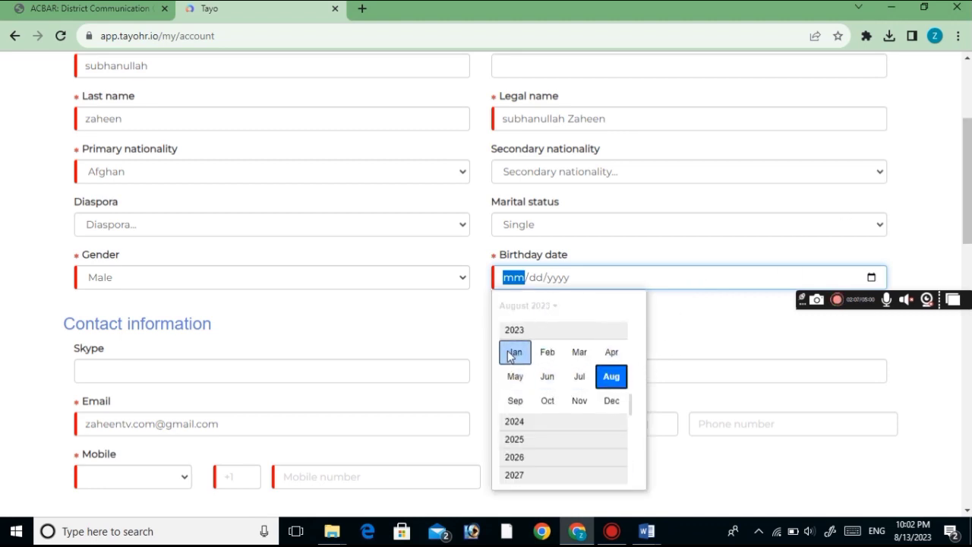
pyautogui.scroll(2, 627, 384)
pyautogui.scroll(5, 626, 385)
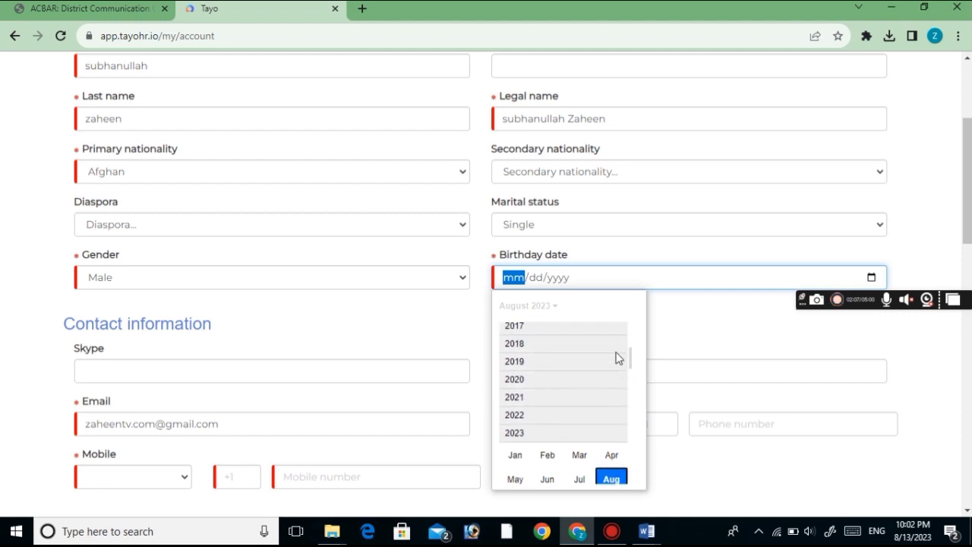
pyautogui.scroll(3, 617, 358)
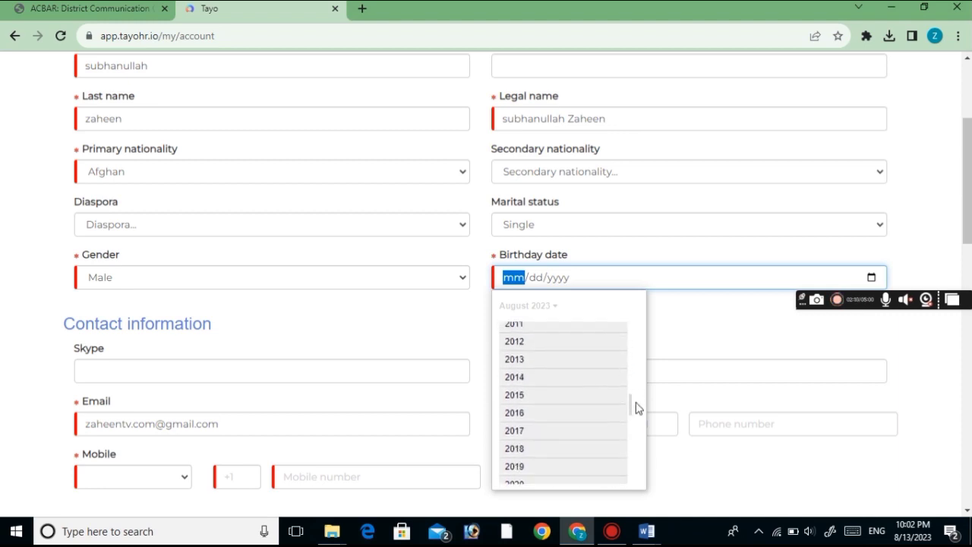
pyautogui.moveTo(632, 408); pyautogui.dragTo(627, 368)
pyautogui.scroll(3, 628, 372)
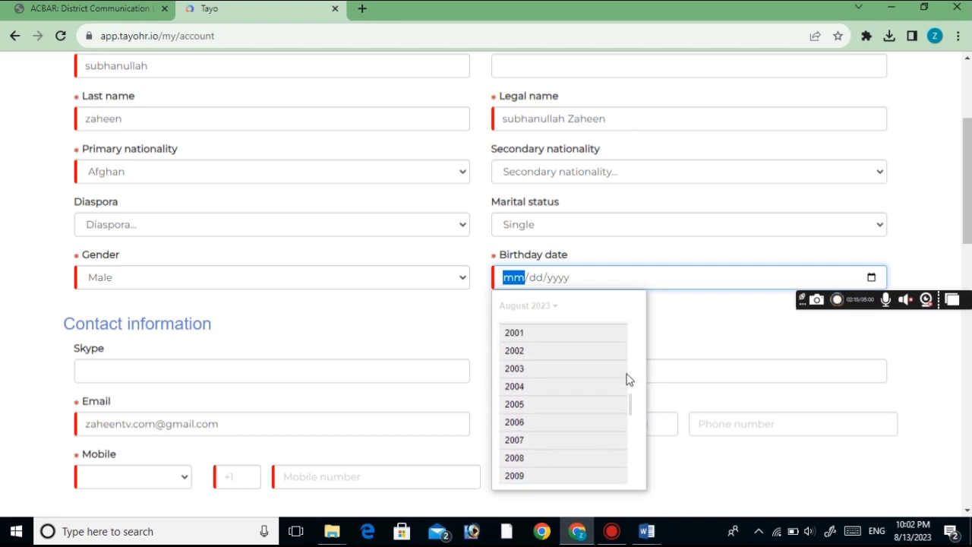
pyautogui.scroll(2, 631, 401)
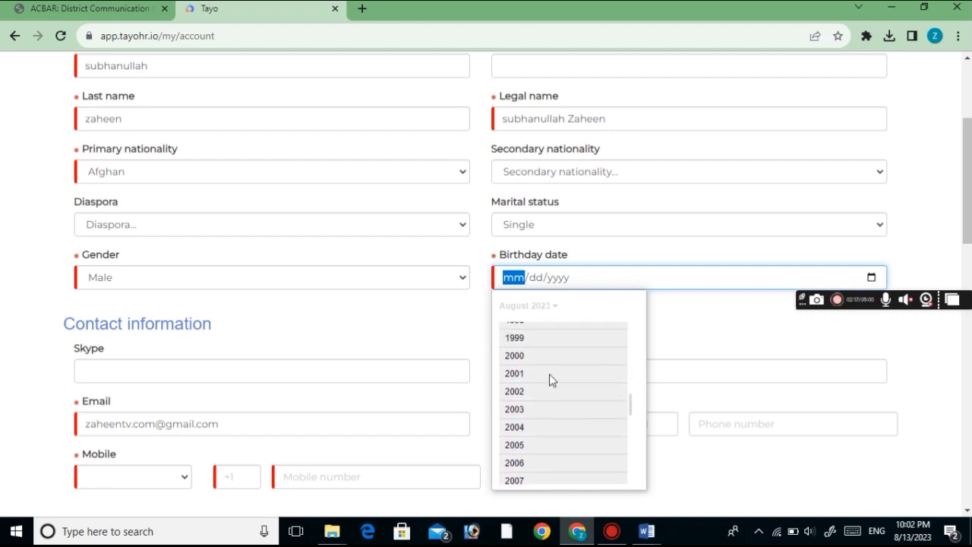
pyautogui.click(537, 372)
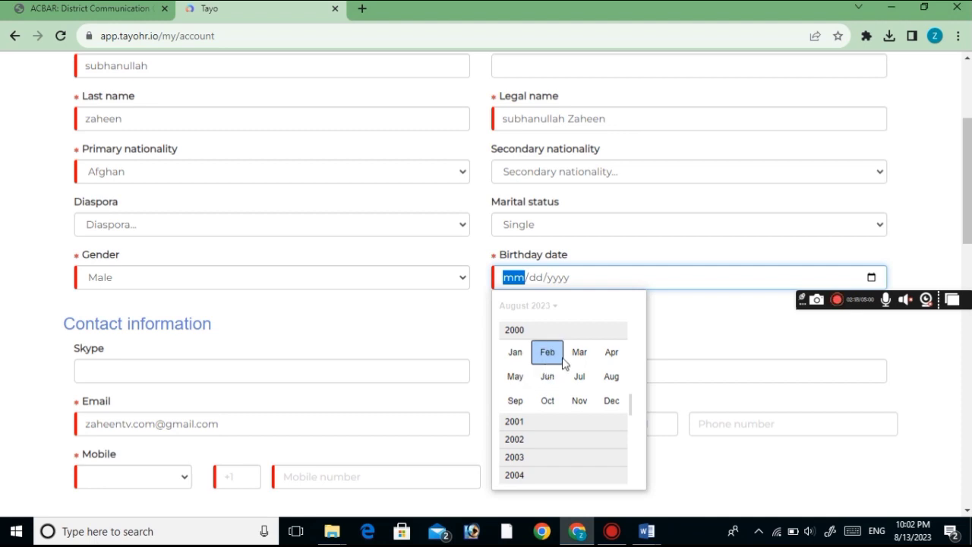
pyautogui.click(556, 356)
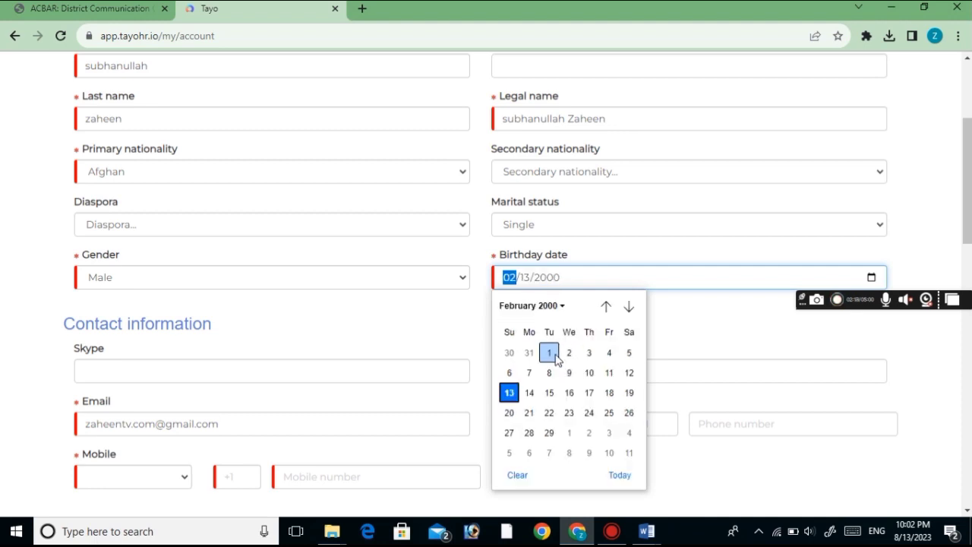
pyautogui.click(569, 393)
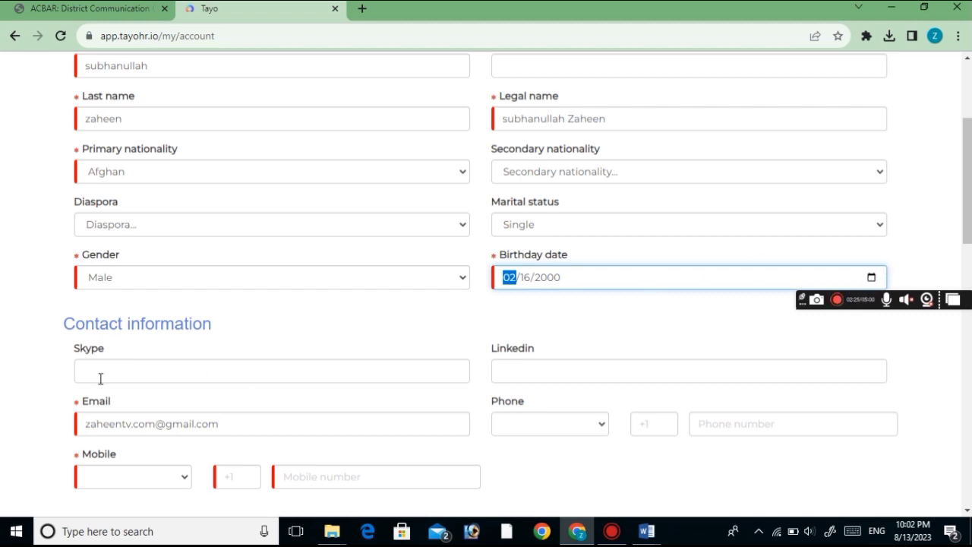
pyautogui.moveTo(968, 186); pyautogui.dragTo(971, 205)
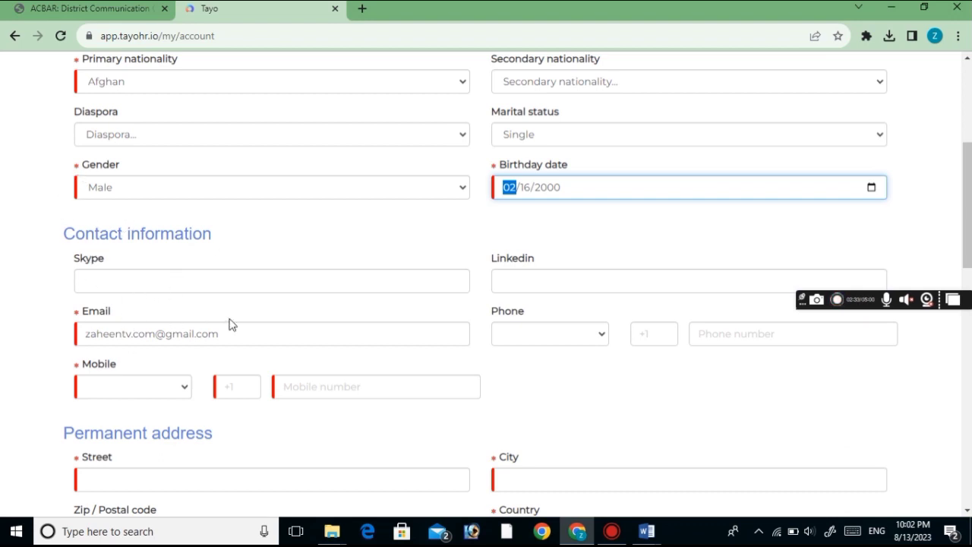
# Set the mobile number country to Afghanistan (+93) and enter the mobile phone number
pyautogui.moveTo(969, 206); pyautogui.dragTo(970, 219)
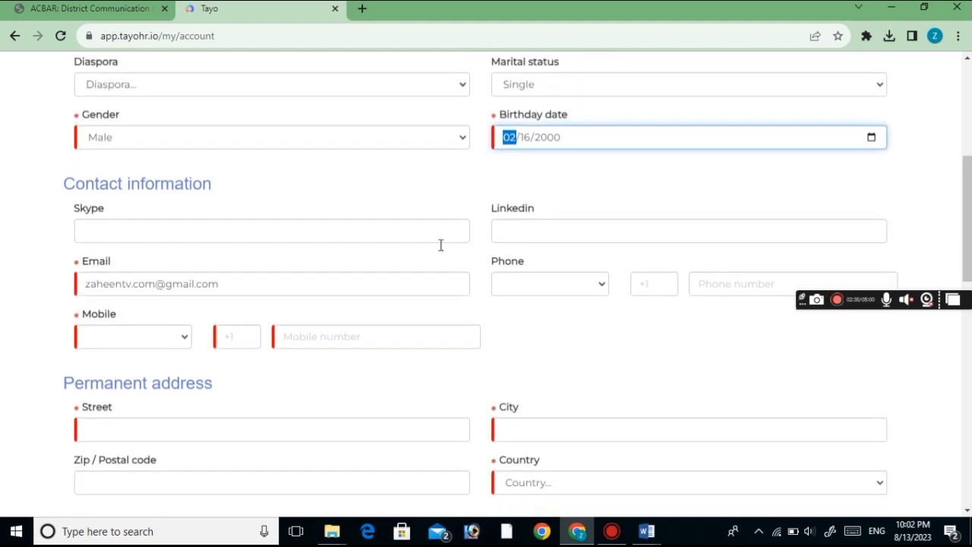
pyautogui.click(109, 341)
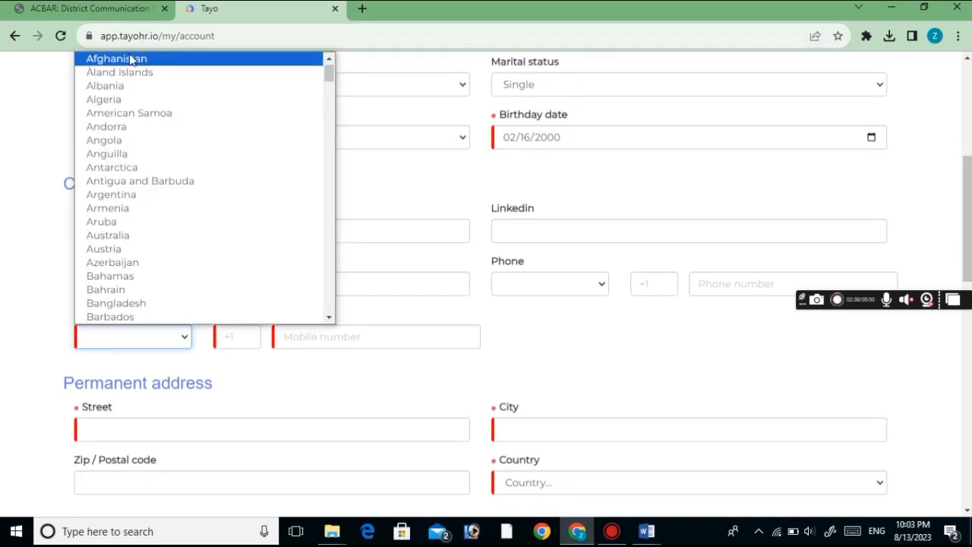
pyautogui.click(128, 60)
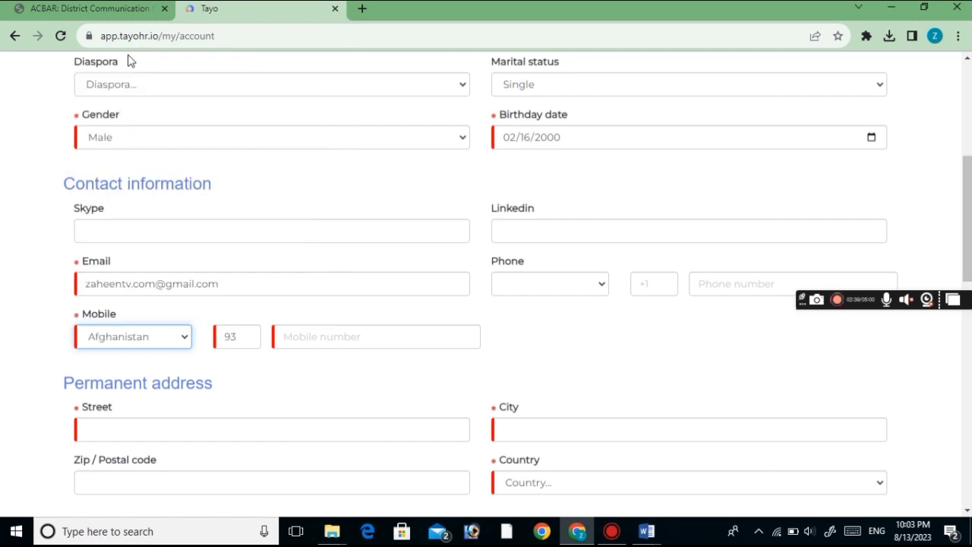
pyautogui.click(243, 339)
pyautogui.click(323, 336)
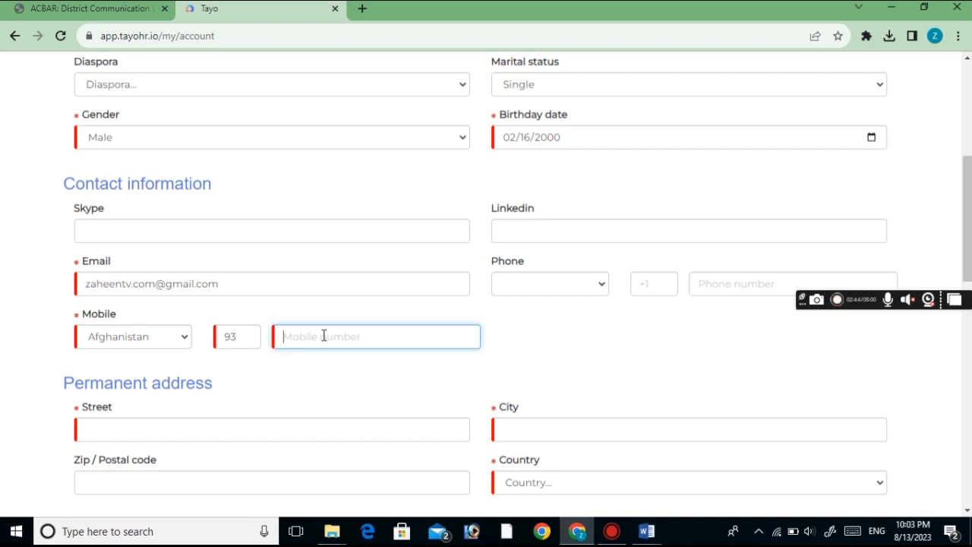
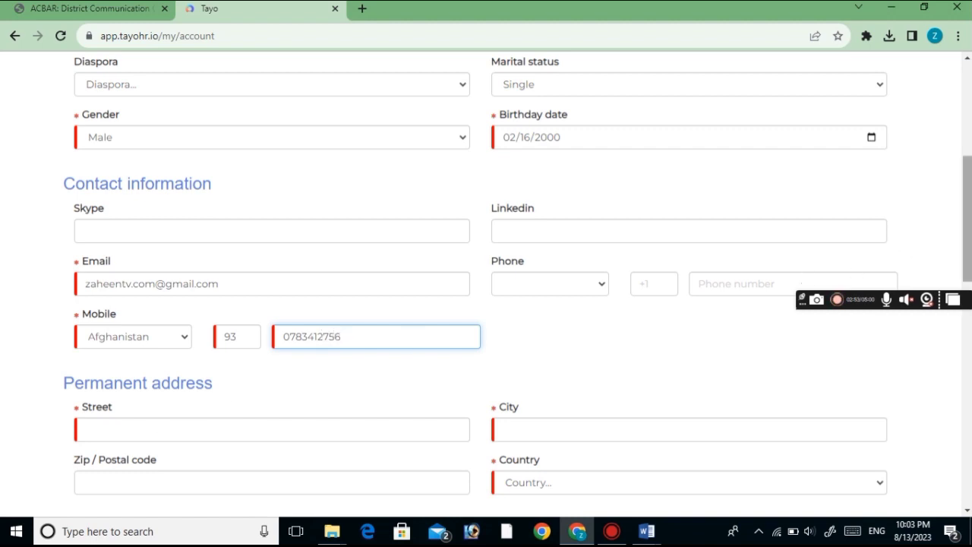
# Enter the permanent street address and accept the suggested city name
pyautogui.scroll(-2, 803, 278)
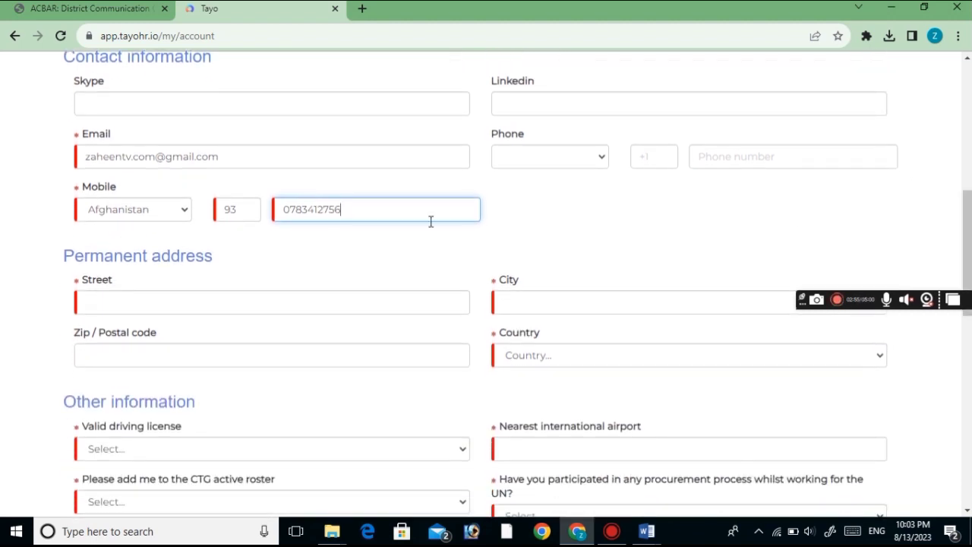
pyautogui.click(206, 304)
pyautogui.write('jala')
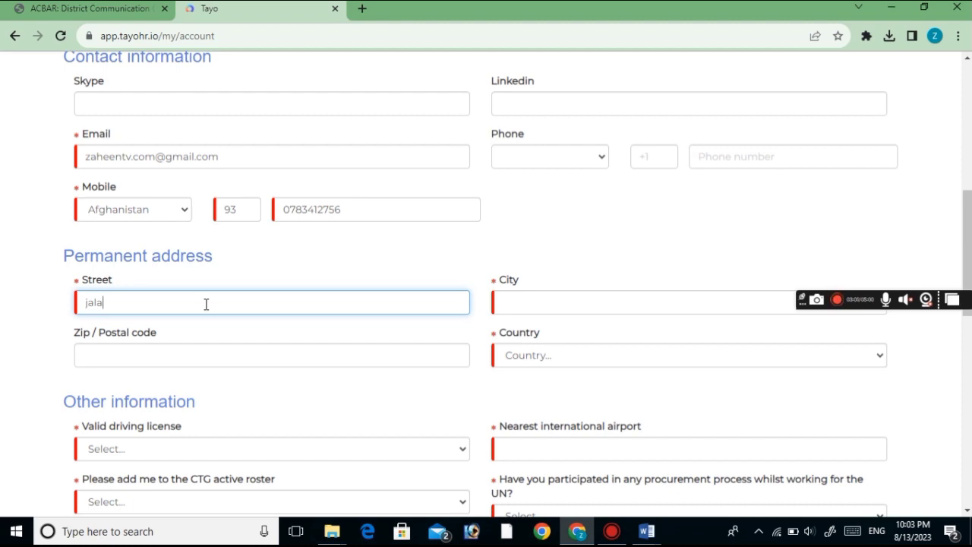
pyautogui.write('la v')
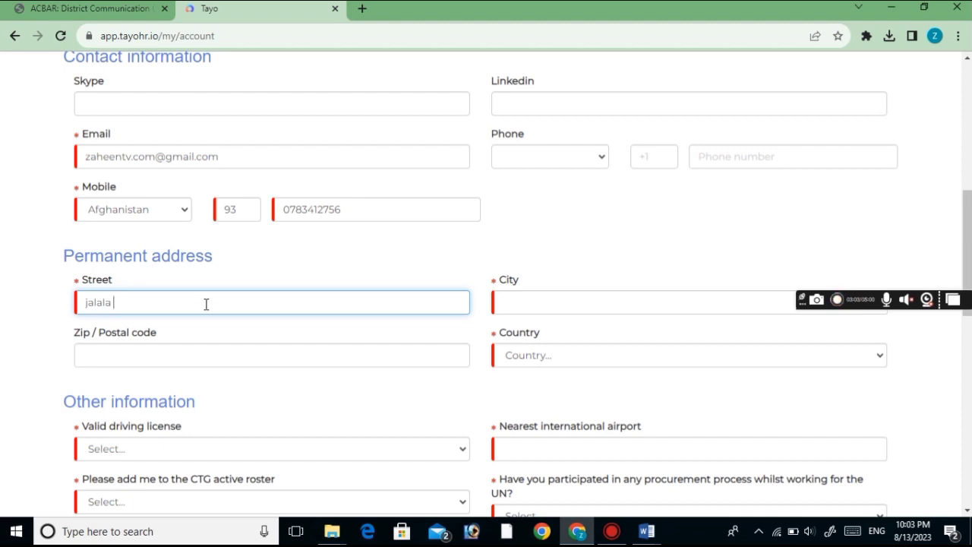
pyautogui.press('BackSpace')
pyautogui.write('bad')
pyautogui.click(547, 298)
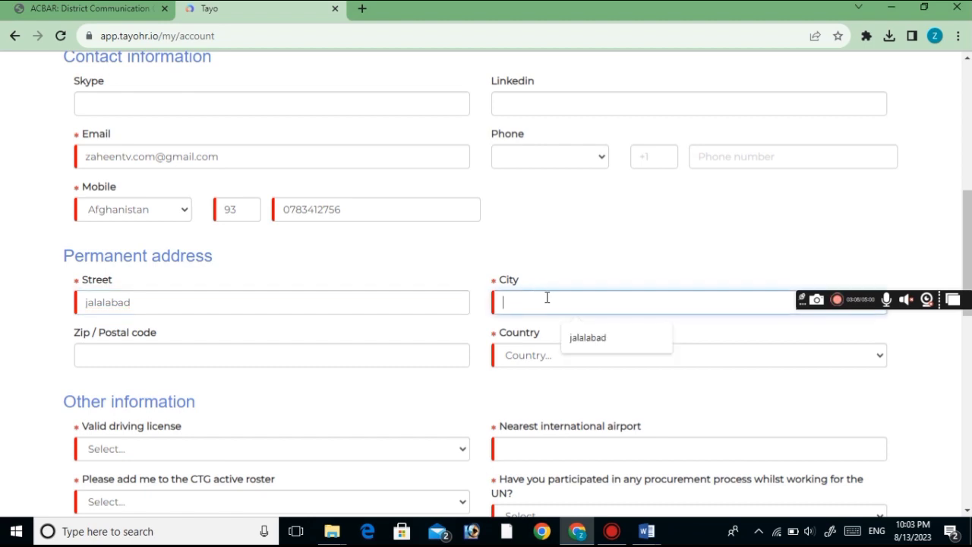
pyautogui.click(586, 335)
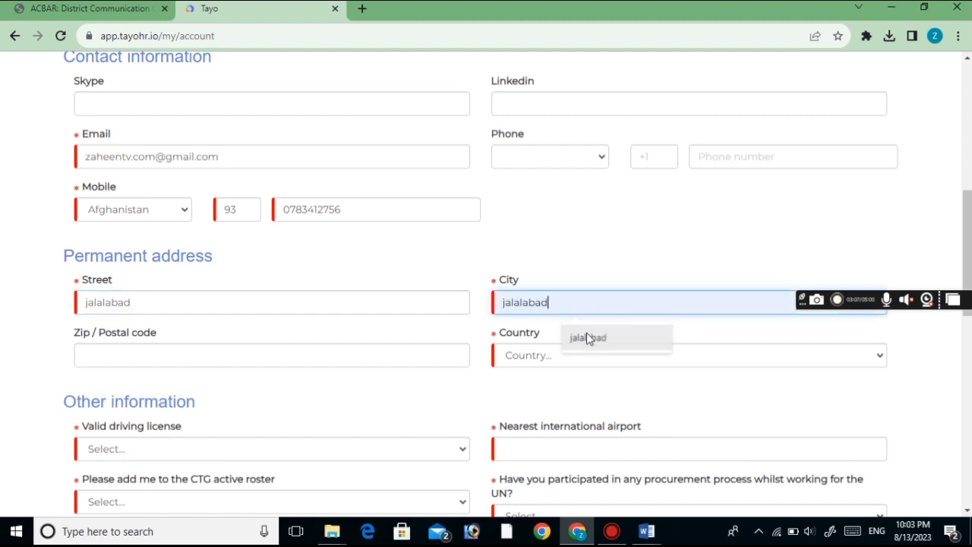
pyautogui.click(213, 306)
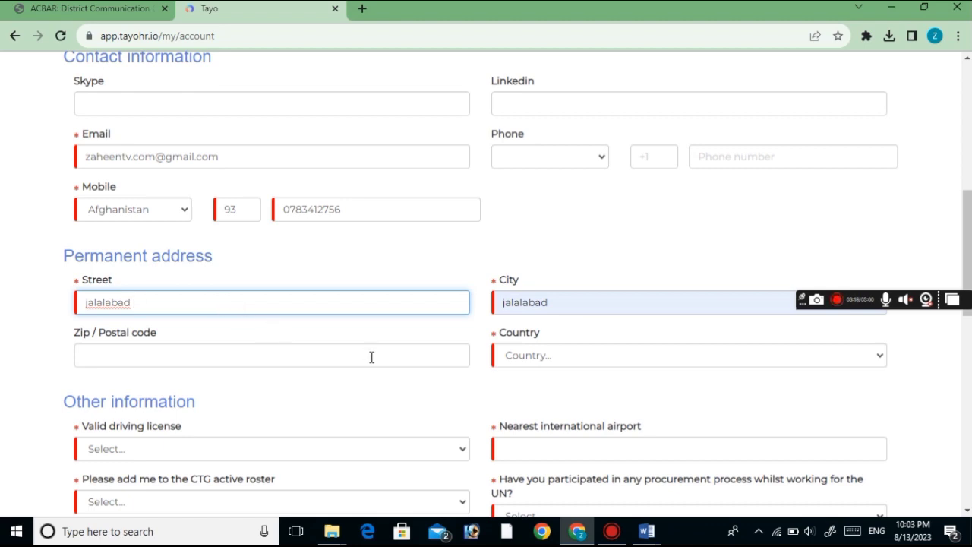
# Choose Afghanistan as the permanent address country
pyautogui.click(524, 363)
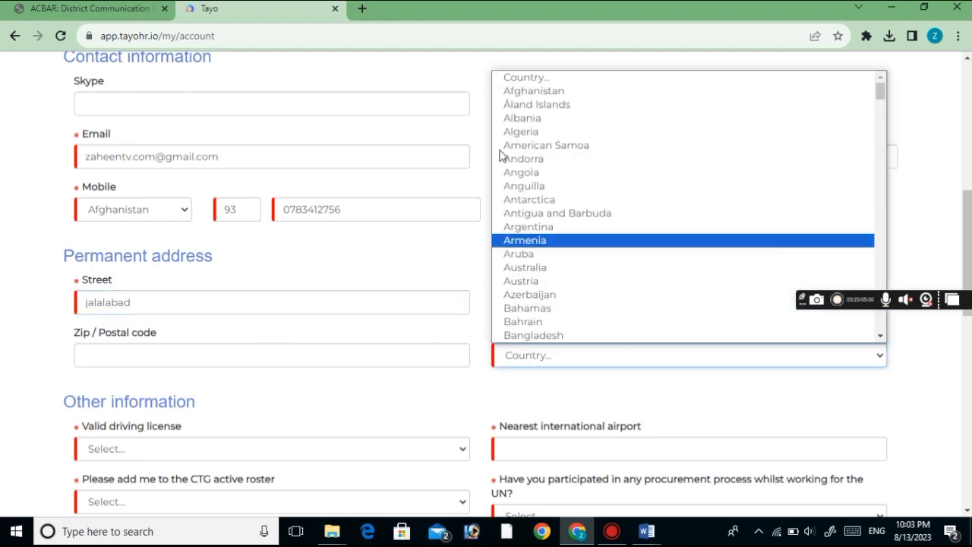
pyautogui.click(524, 92)
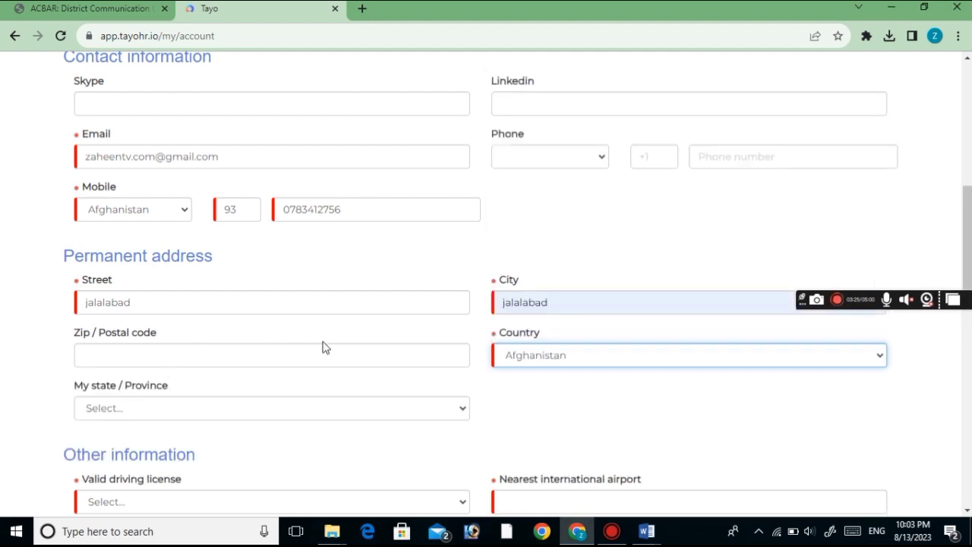
pyautogui.moveTo(969, 232); pyautogui.dragTo(969, 288)
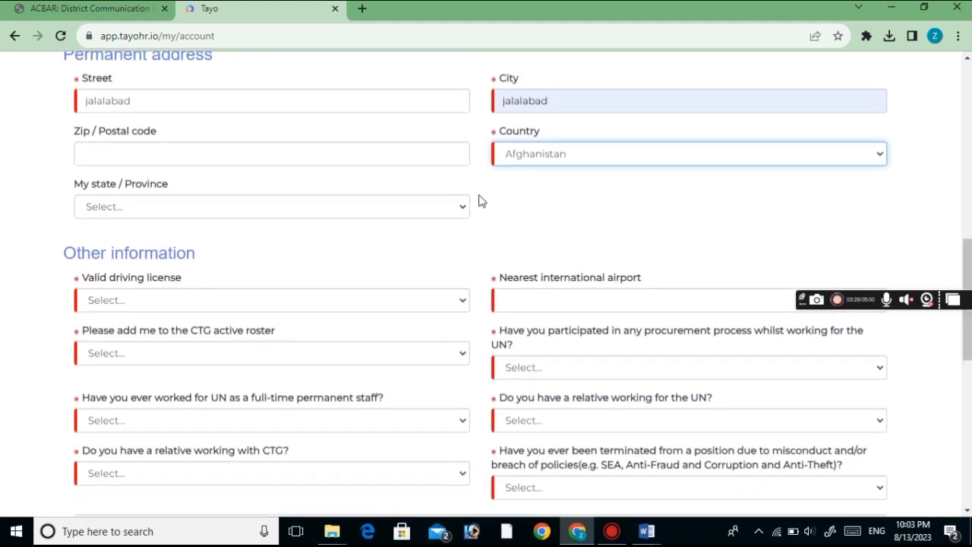
# Answer No to the driving license and CTG active roster questions
pyautogui.click(147, 300)
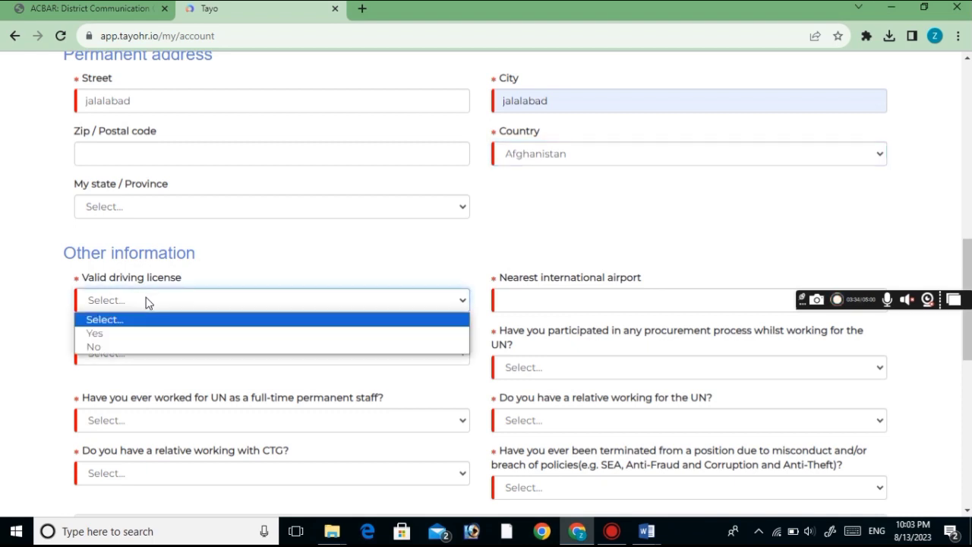
pyautogui.click(97, 346)
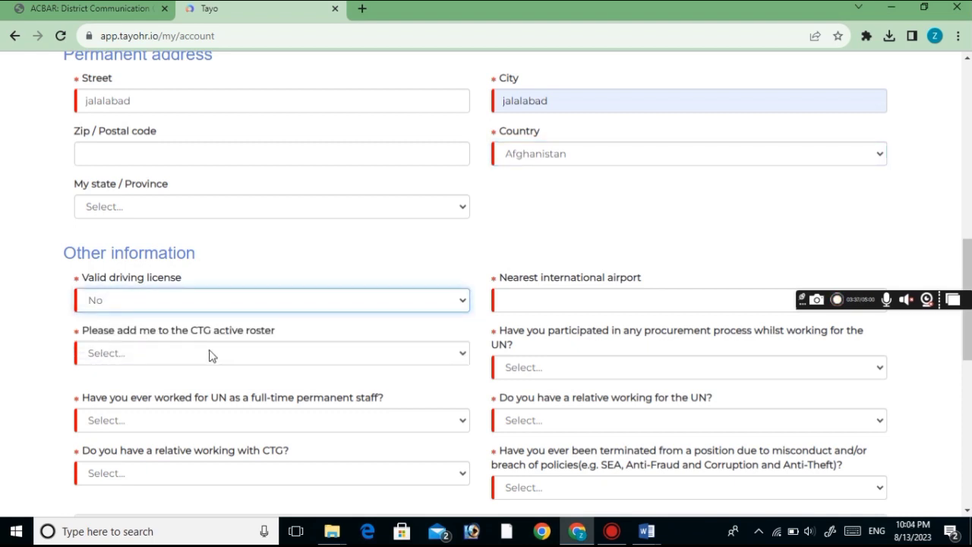
pyautogui.click(165, 359)
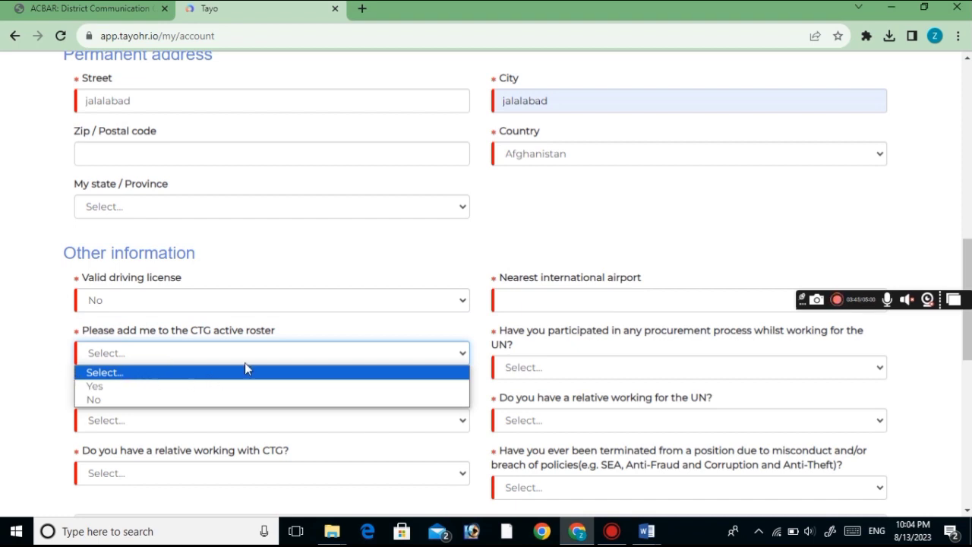
pyautogui.click(107, 405)
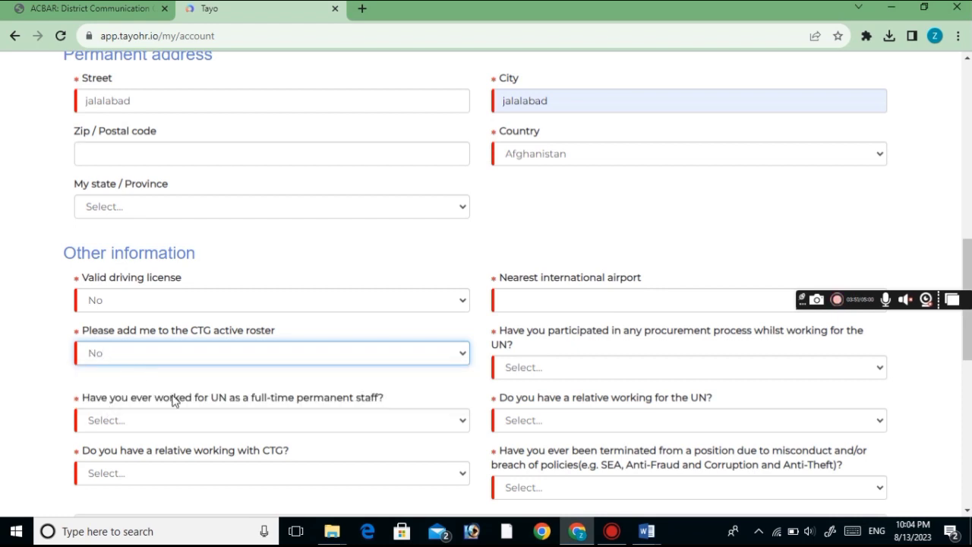
# Answer No to the full-time UN staff and CTG relative questions; enter kabul as nearest airport
pyautogui.click(155, 426)
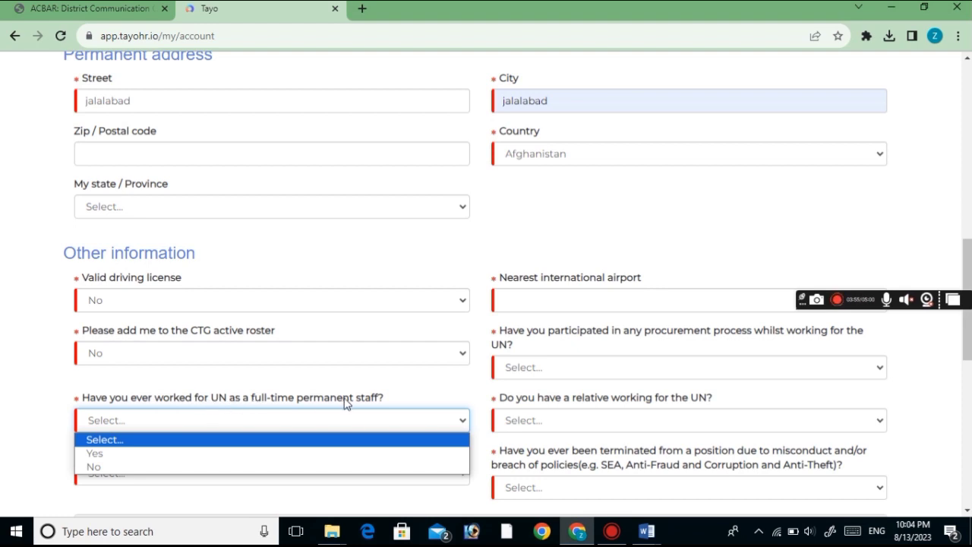
pyautogui.click(119, 467)
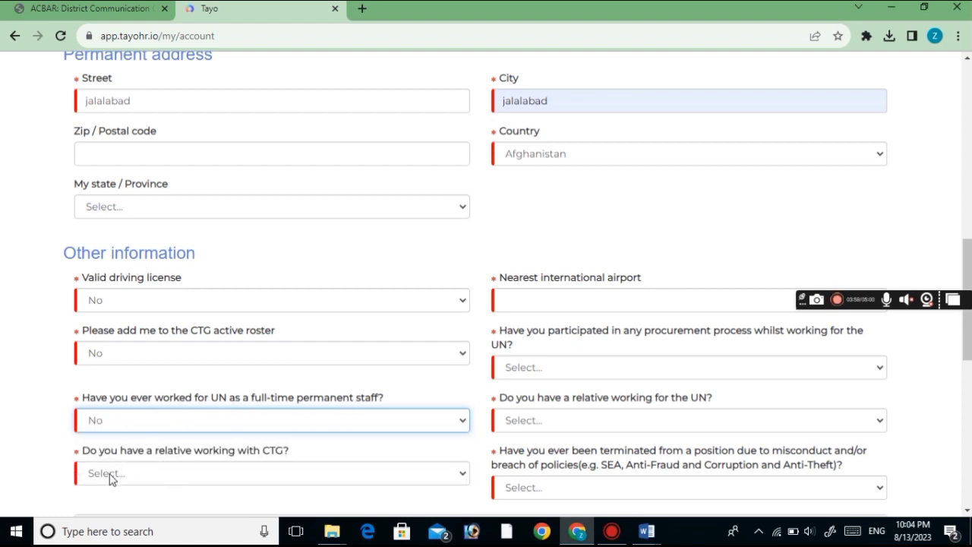
pyautogui.click(115, 476)
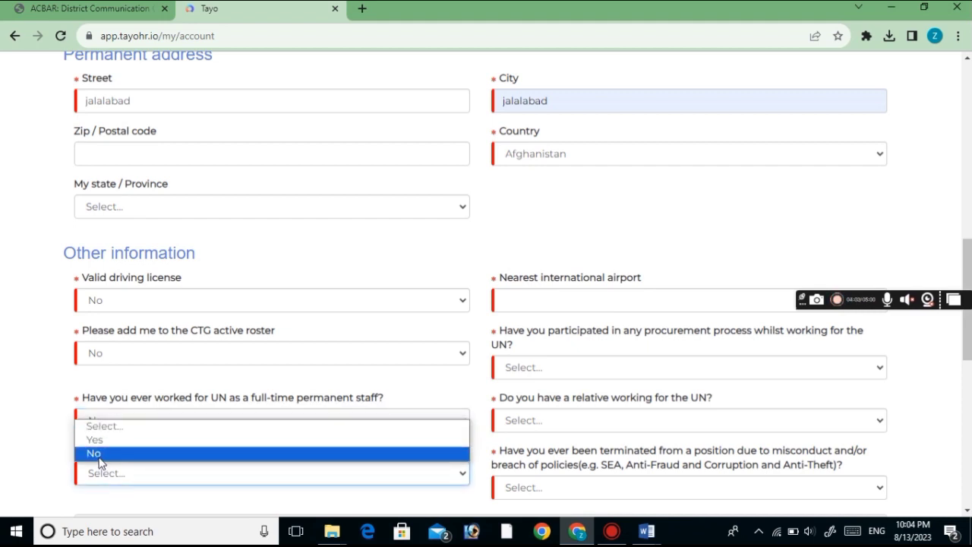
pyautogui.click(99, 453)
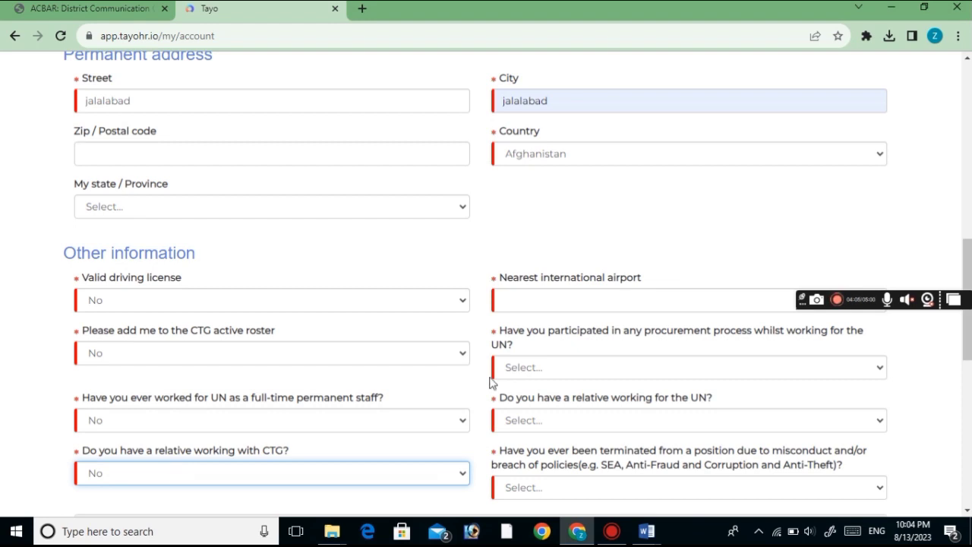
pyautogui.click(556, 300)
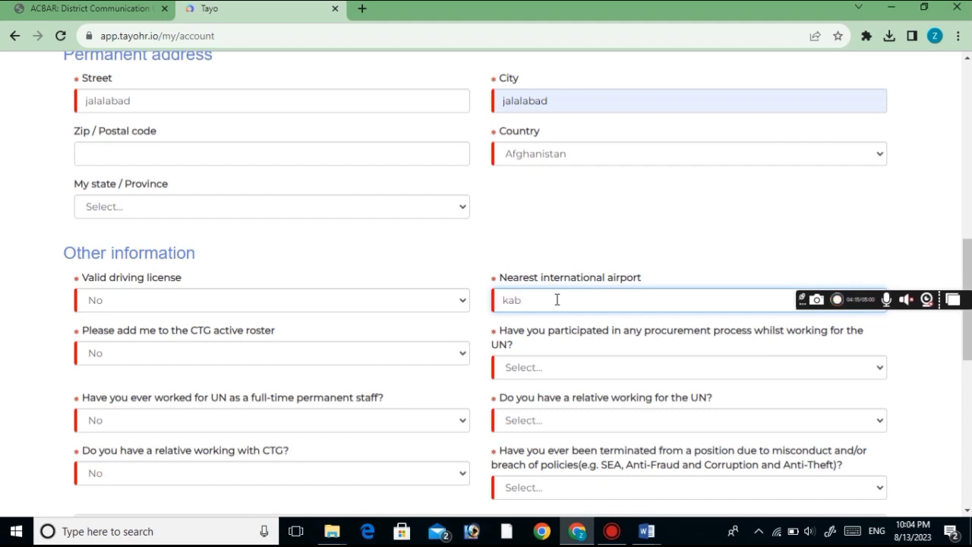
pyautogui.write('ul')
# Pick No for the UN procurement, relative at the UN, and misconduct termination dropdowns
pyautogui.scroll(-2, 886, 279)
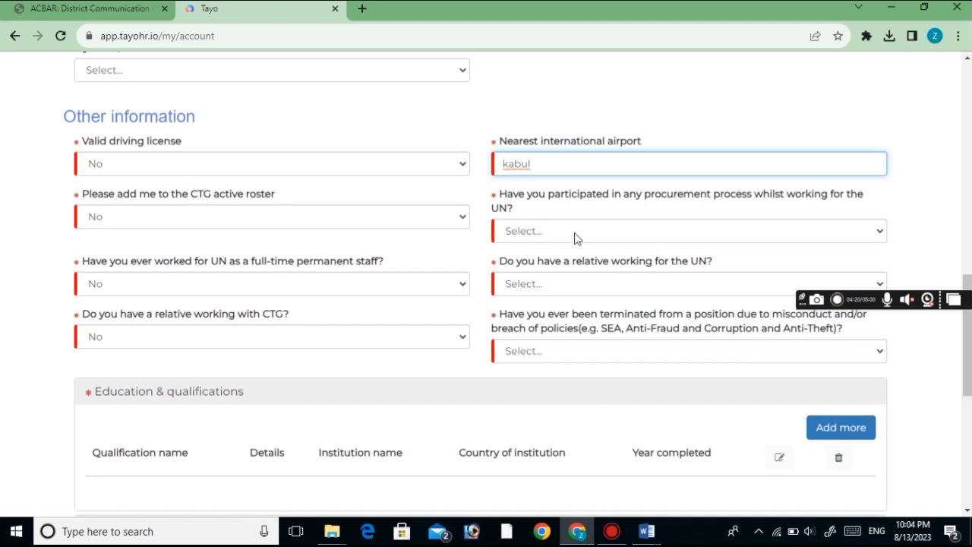
pyautogui.click(570, 231)
pyautogui.click(523, 279)
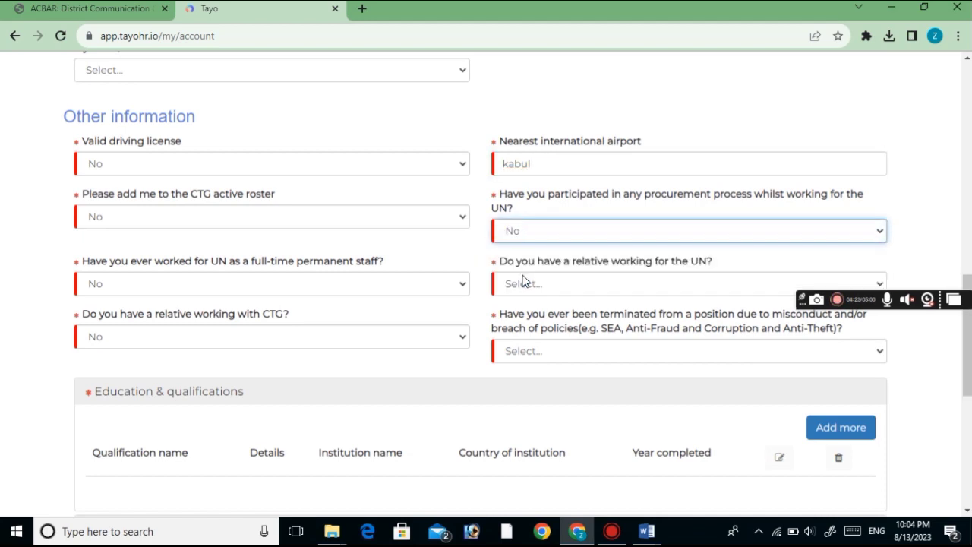
pyautogui.click(524, 283)
pyautogui.click(515, 332)
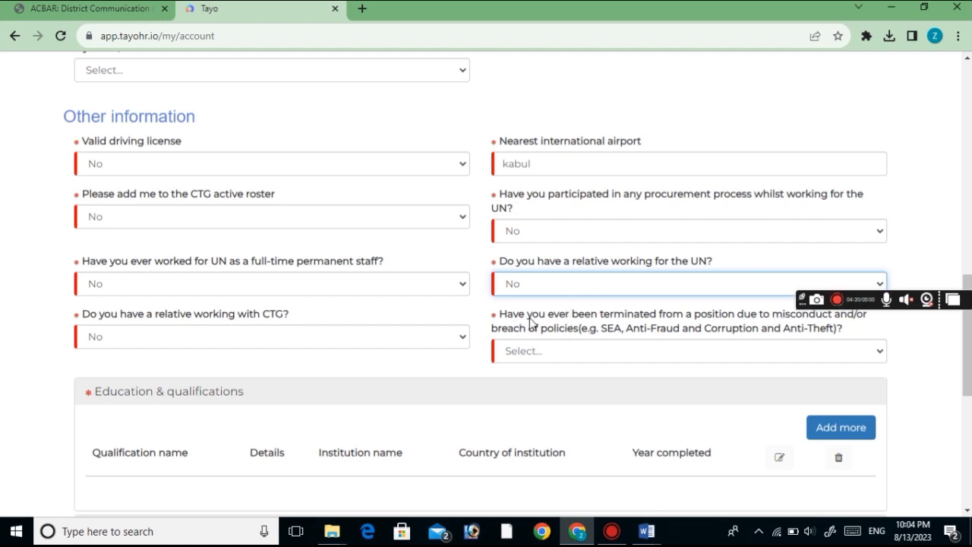
pyautogui.click(533, 367)
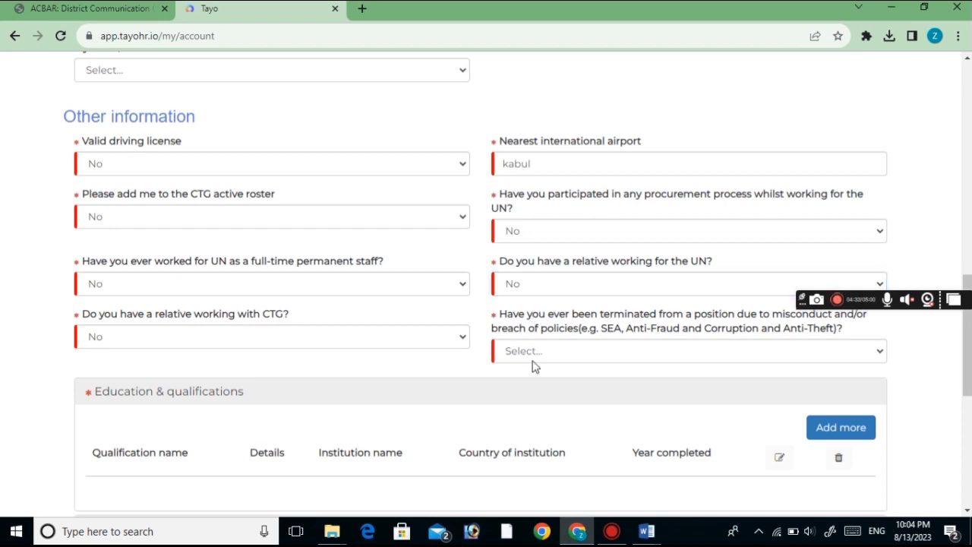
pyautogui.click(533, 359)
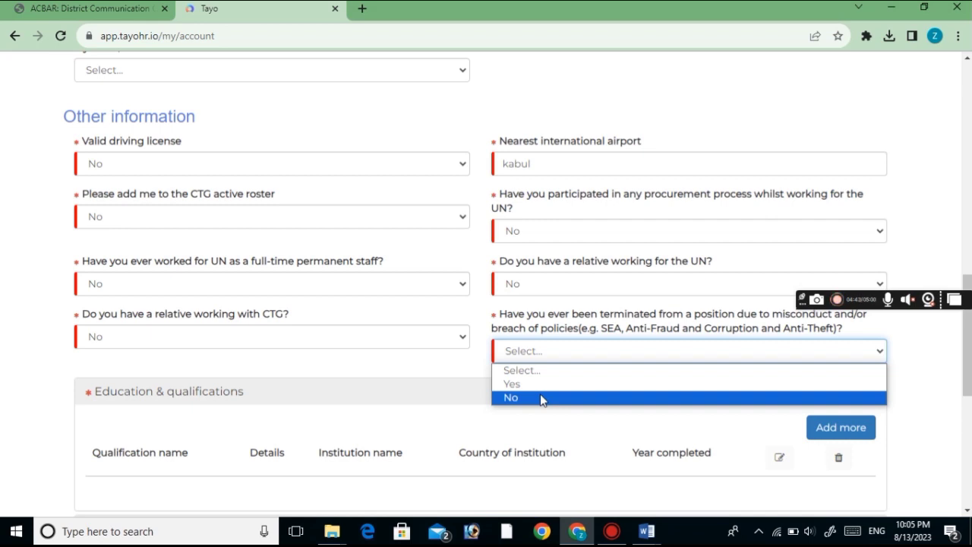
pyautogui.click(540, 398)
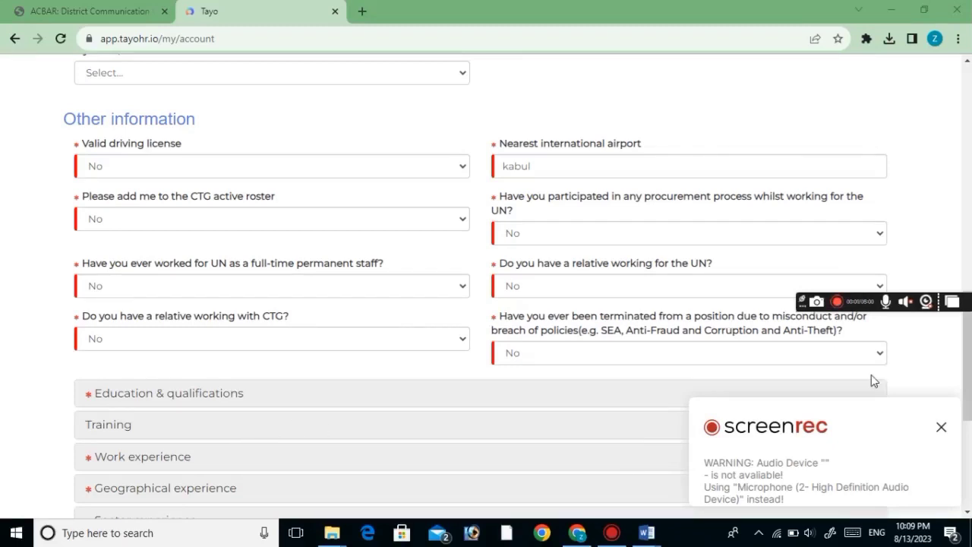
# Scroll down and expand Education & qualifications to show its empty qualifications table
pyautogui.click(942, 429)
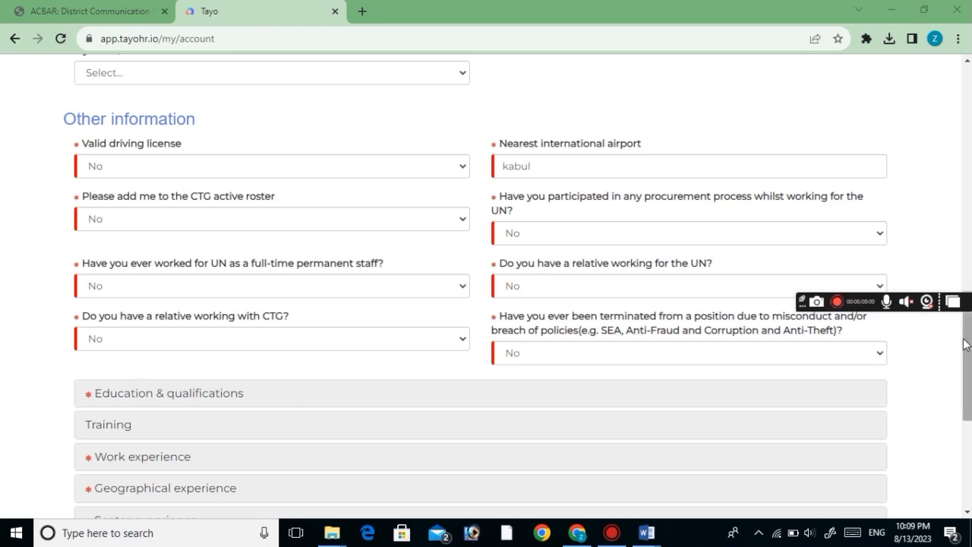
pyautogui.scroll(-1, 967, 334)
pyautogui.scroll(-1, 942, 365)
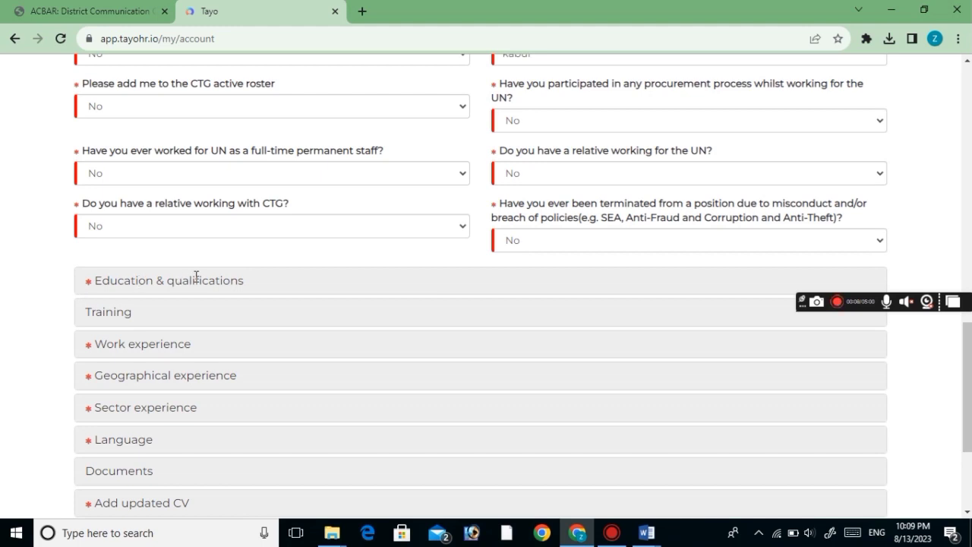
pyautogui.click(164, 282)
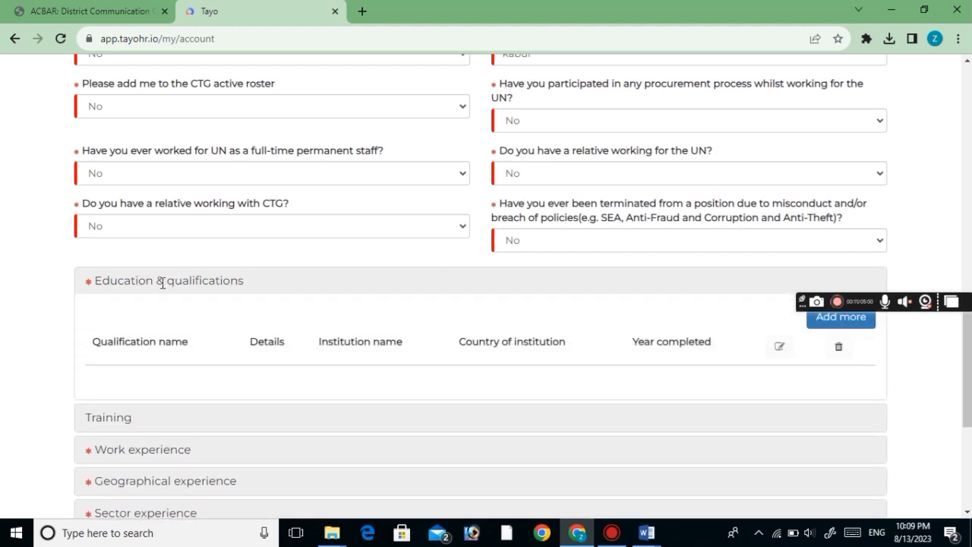
pyautogui.click(775, 346)
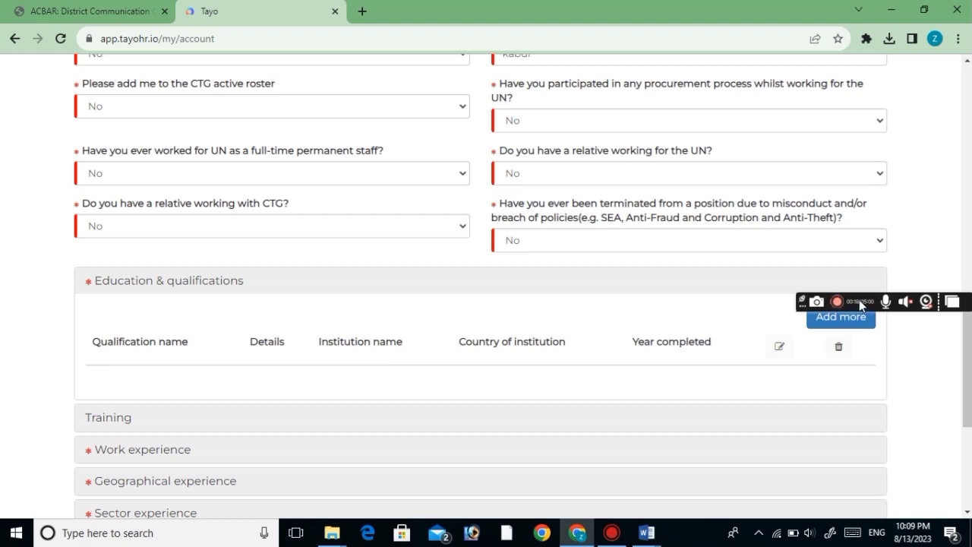
pyautogui.moveTo(802, 303); pyautogui.dragTo(940, 160)
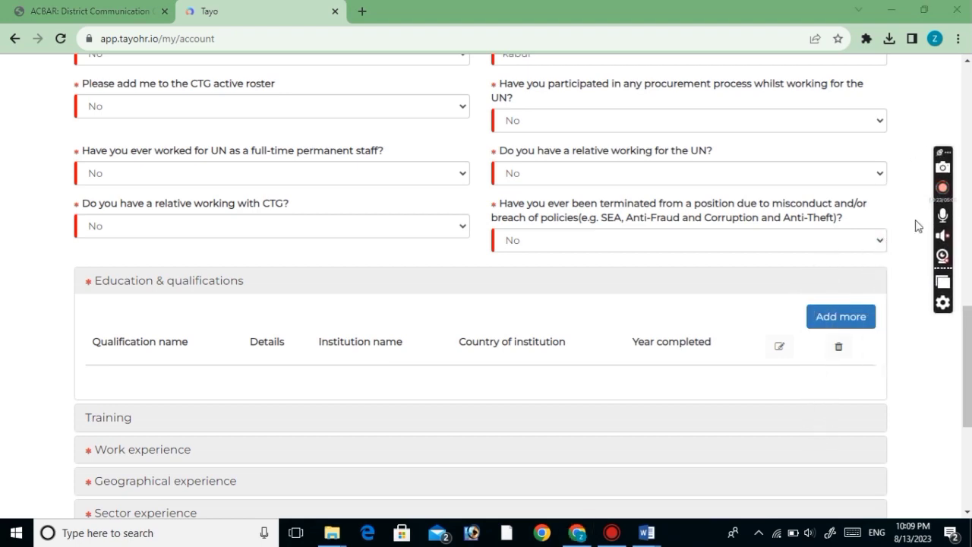
# Start a new education entry: High School Diploma with details 'General High School'
pyautogui.click(835, 317)
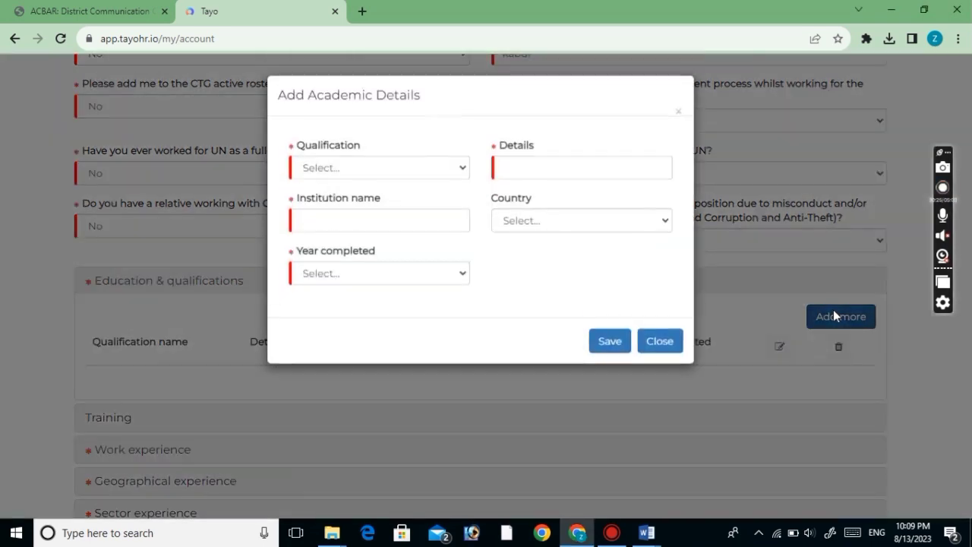
pyautogui.click(323, 168)
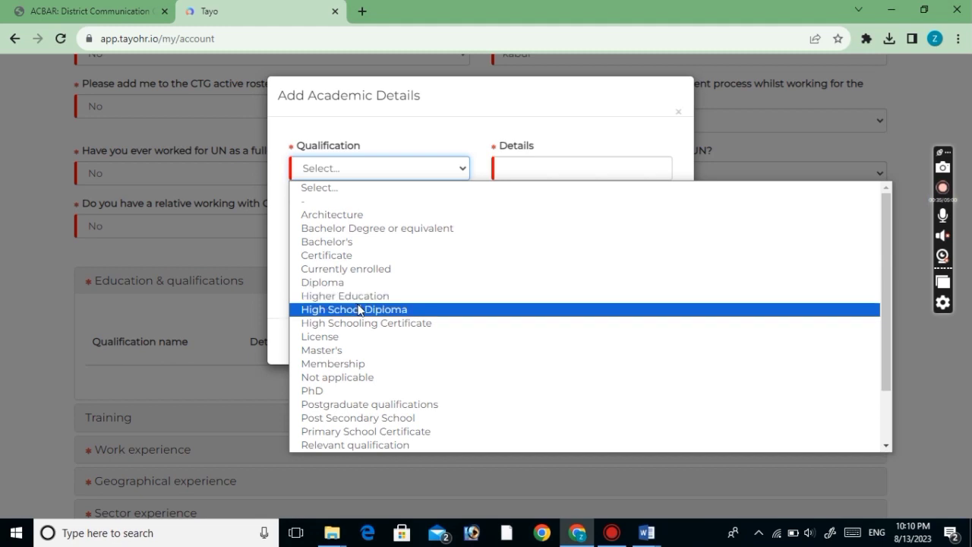
pyautogui.click(363, 309)
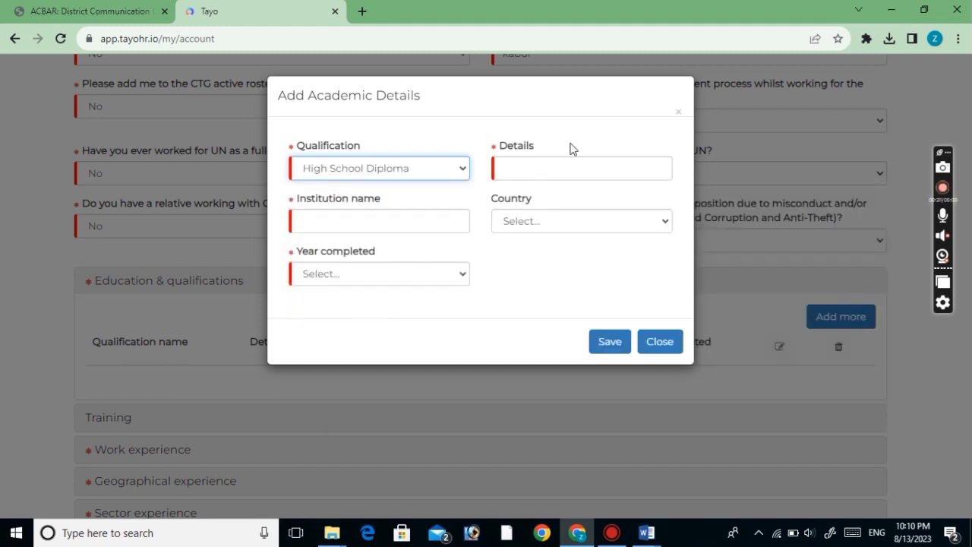
pyautogui.click(538, 161)
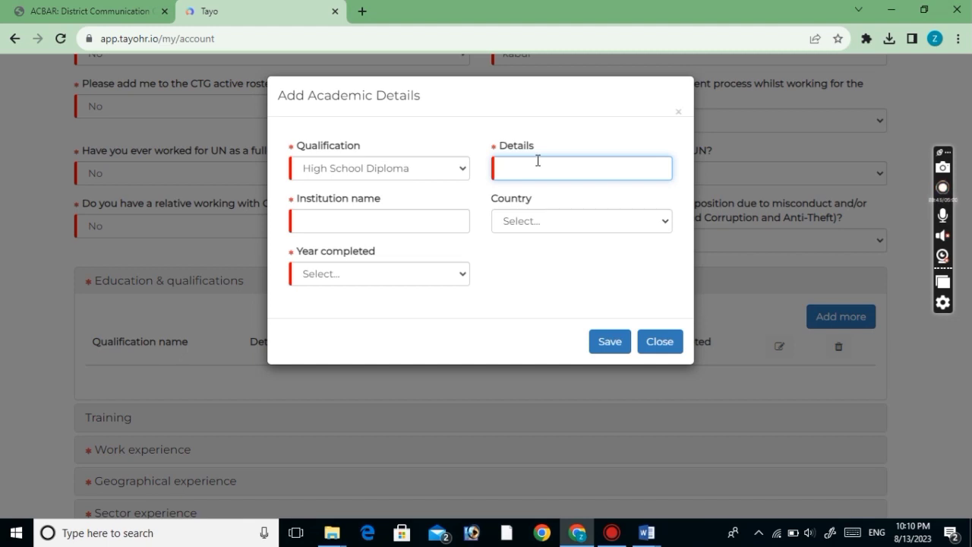
pyautogui.write('General High School')
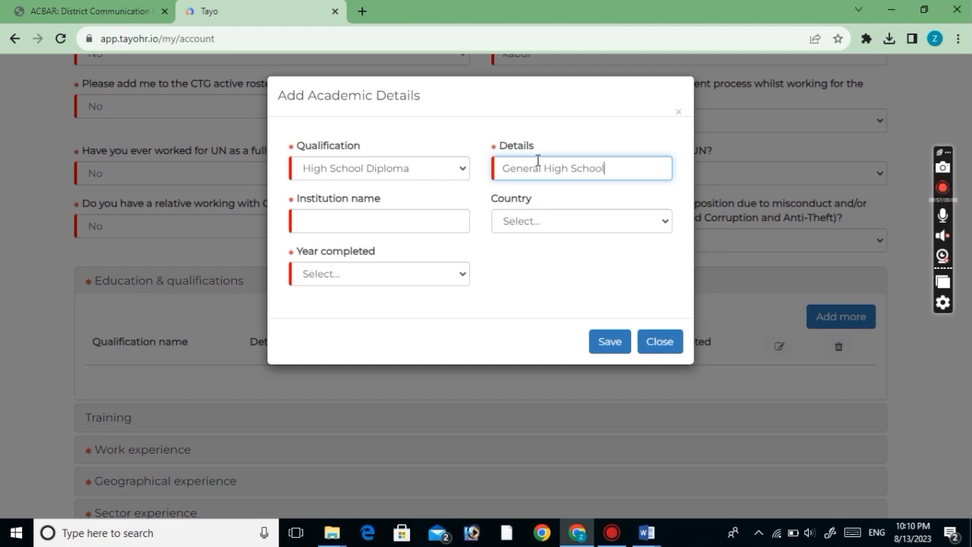
# Enter institution Markoh High School, Afghanistan, year completed 2019, and save the entry
pyautogui.click(396, 226)
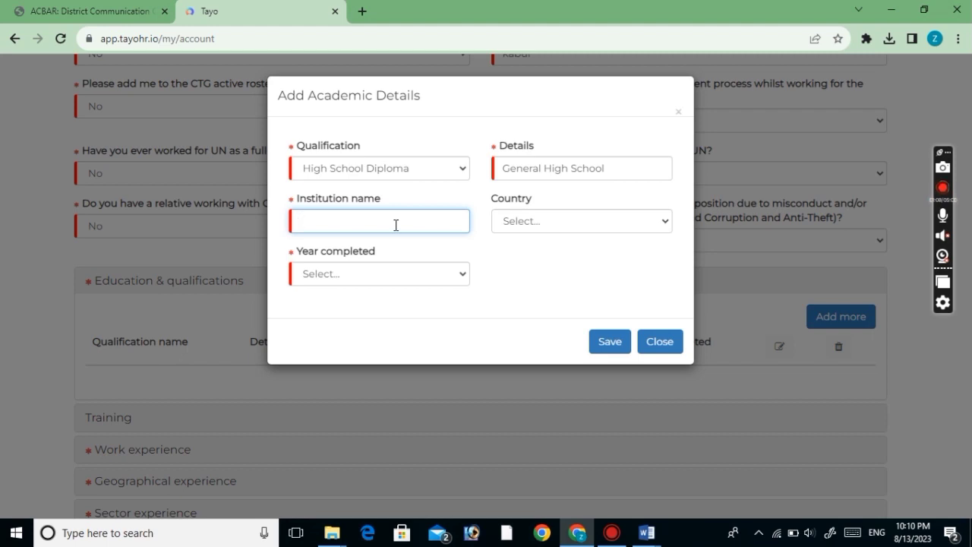
pyautogui.write('Markoh High School')
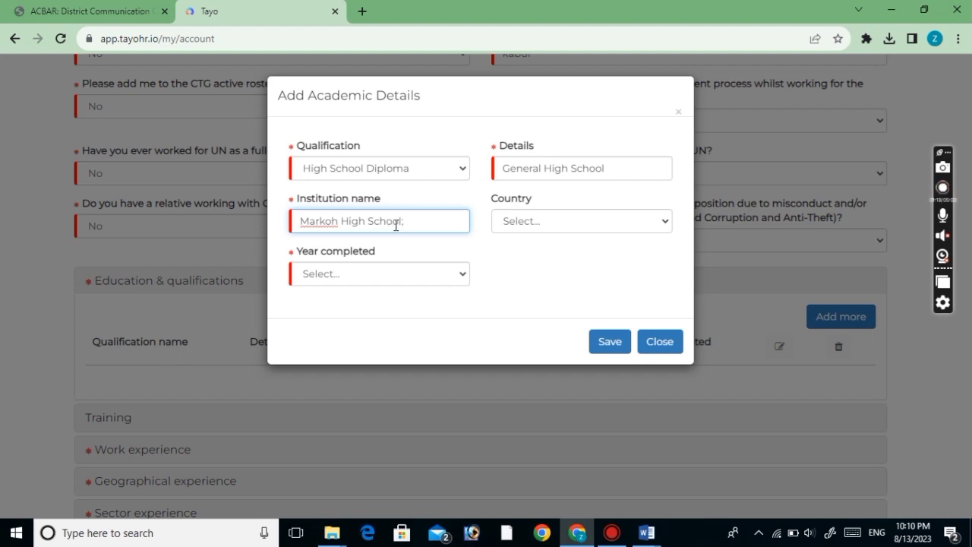
pyautogui.click(506, 222)
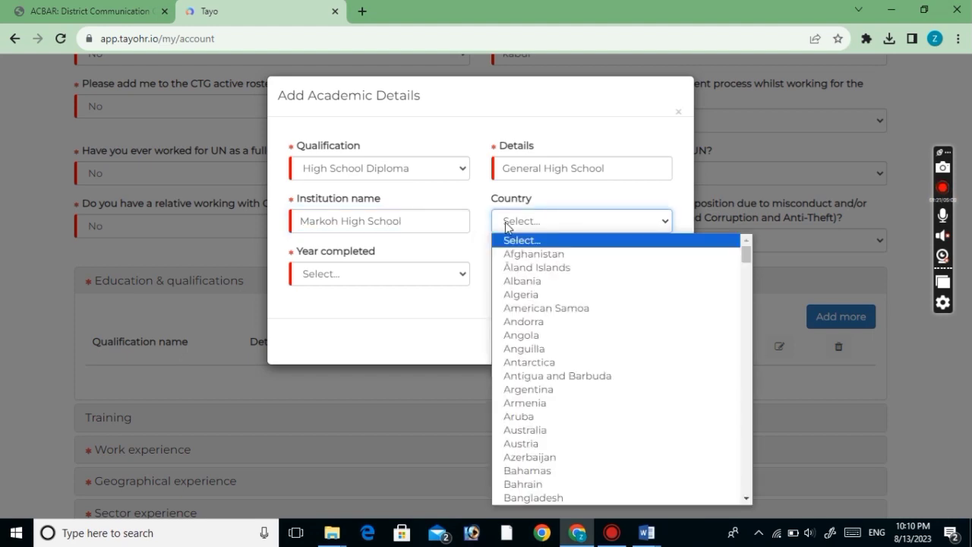
pyautogui.click(522, 255)
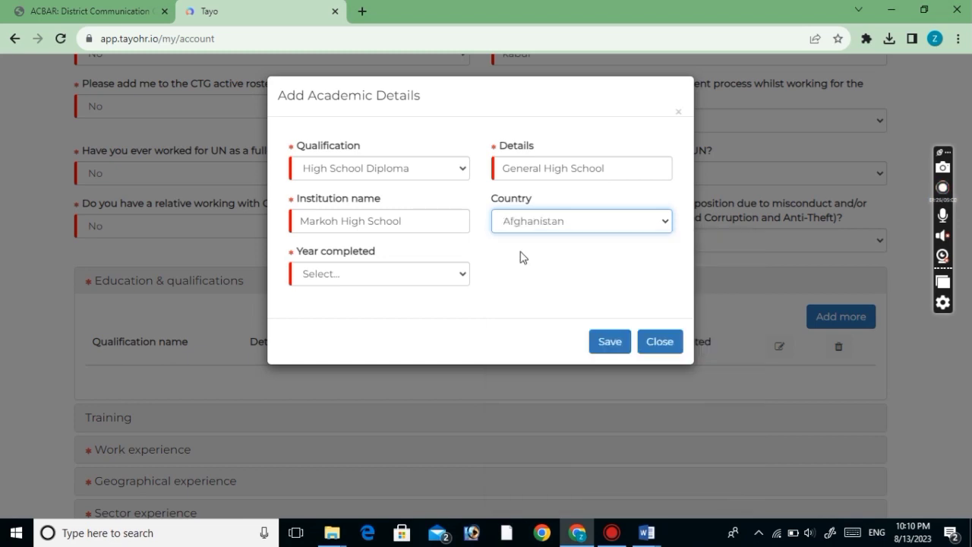
pyautogui.click(357, 278)
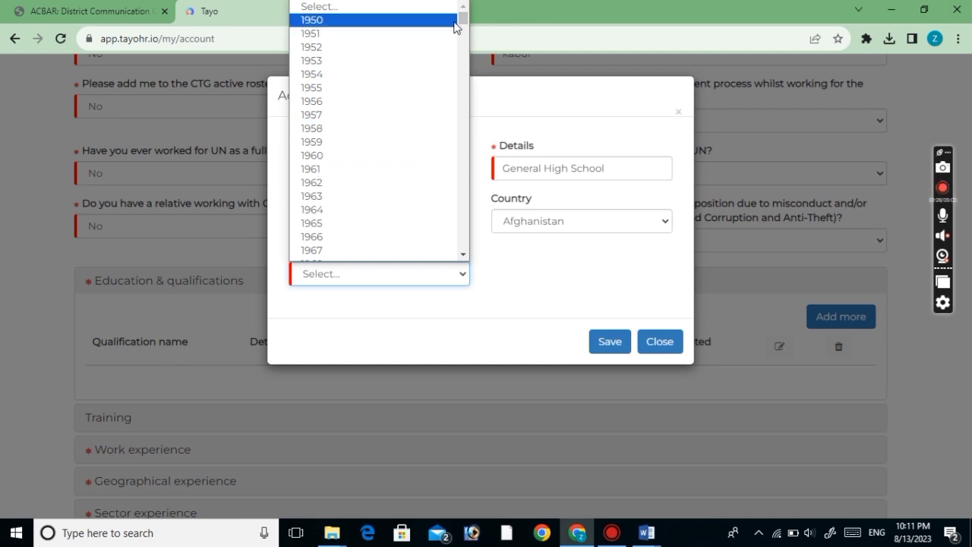
pyautogui.moveTo(463, 24)
pyautogui.mouseDown()
pyautogui.moveTo(464, 76)
pyautogui.moveTo(462, 33)
pyautogui.mouseUp()
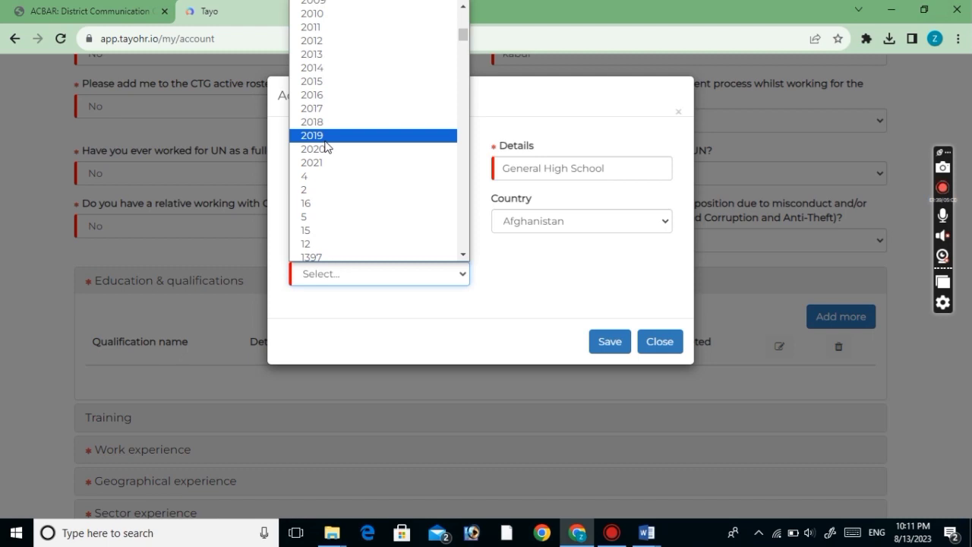
pyautogui.click(325, 140)
pyautogui.click(606, 343)
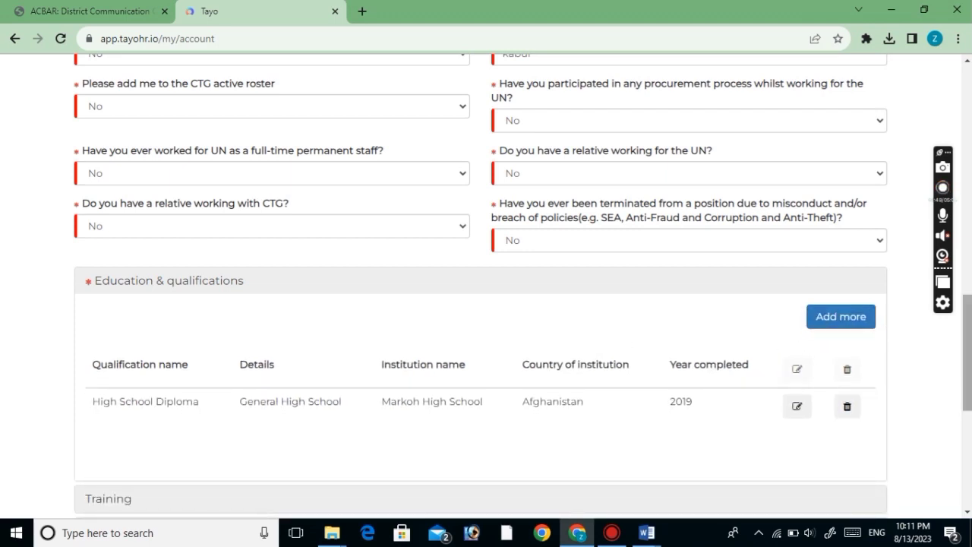
# Expand the Training section and then the Work experience section of the profile
pyautogui.scroll(-1, 971, 360)
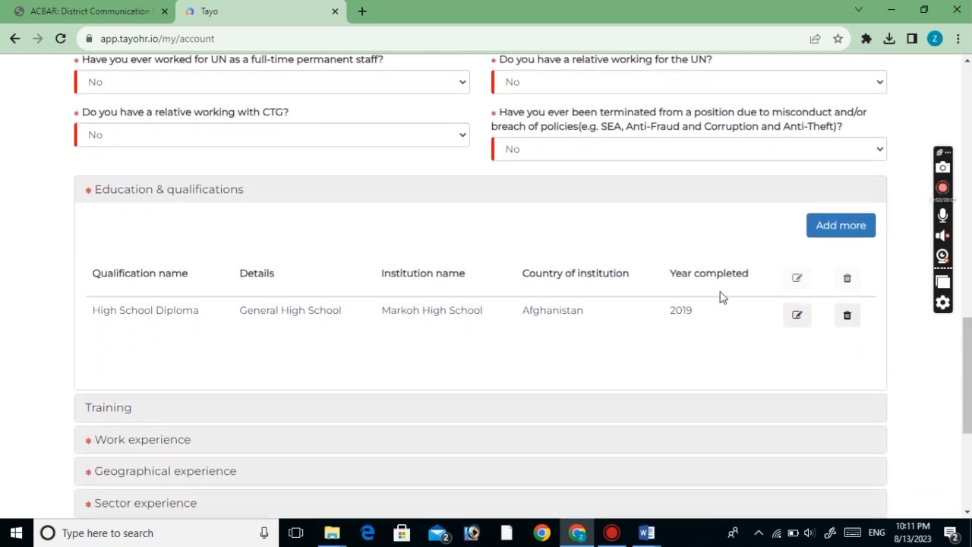
pyautogui.click(115, 414)
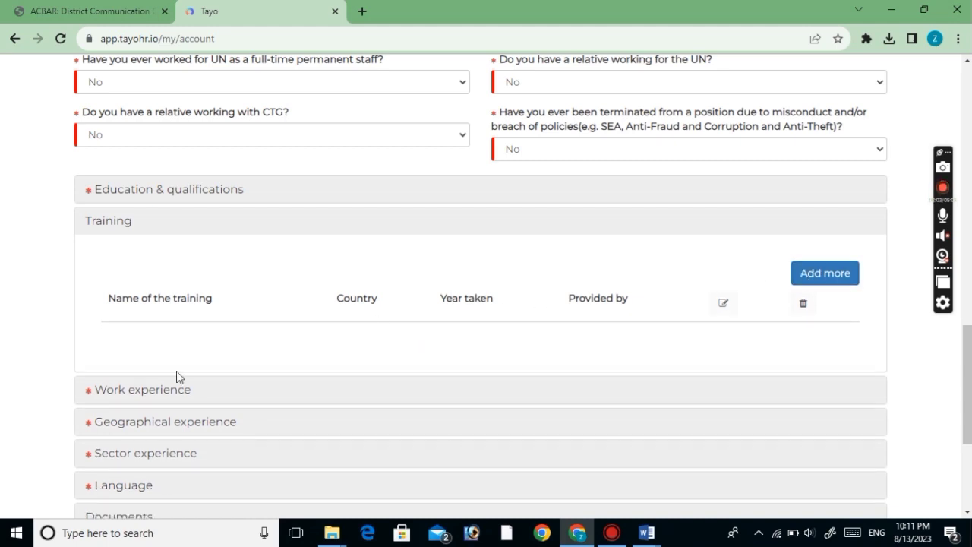
pyautogui.click(138, 390)
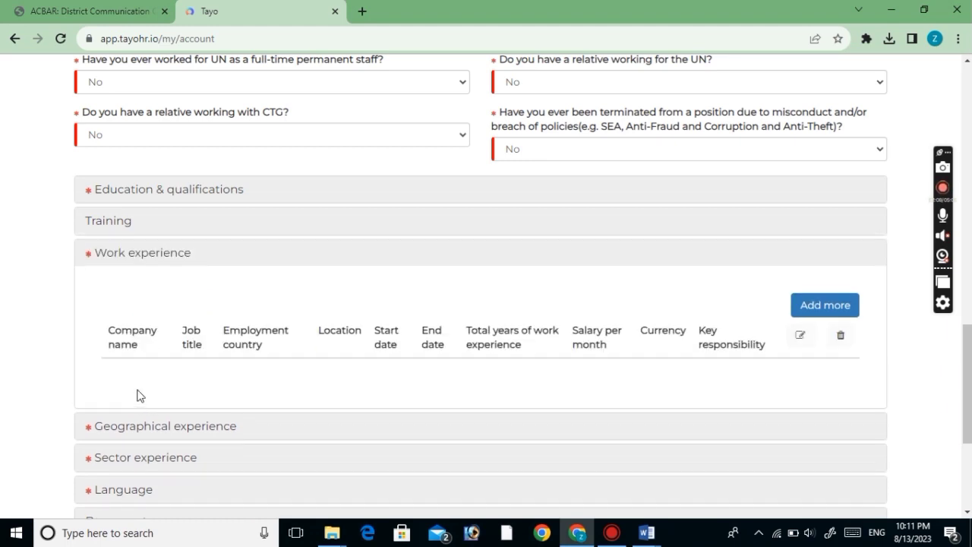
pyautogui.click(804, 315)
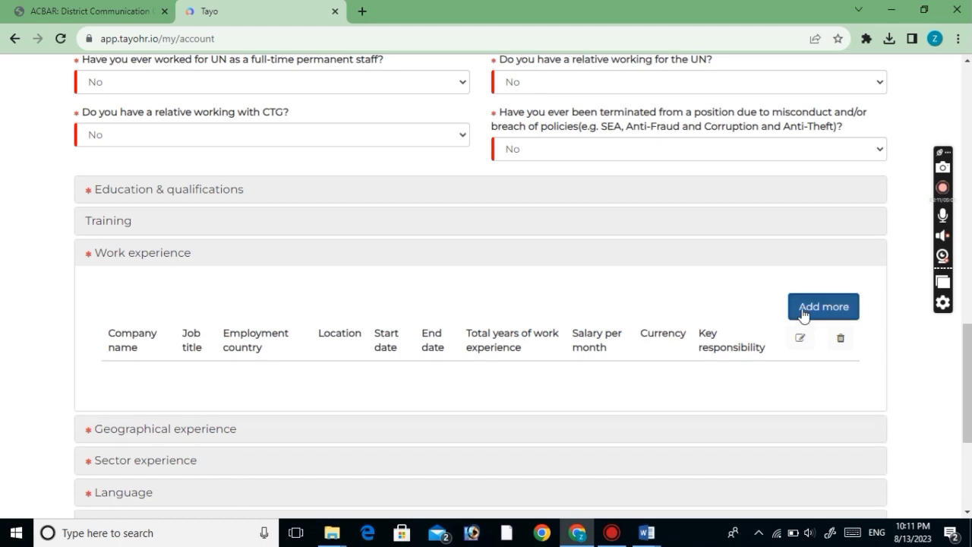
# Open a previous-employment entry with company Save The Children and job title Soical Worker
pyautogui.click(803, 314)
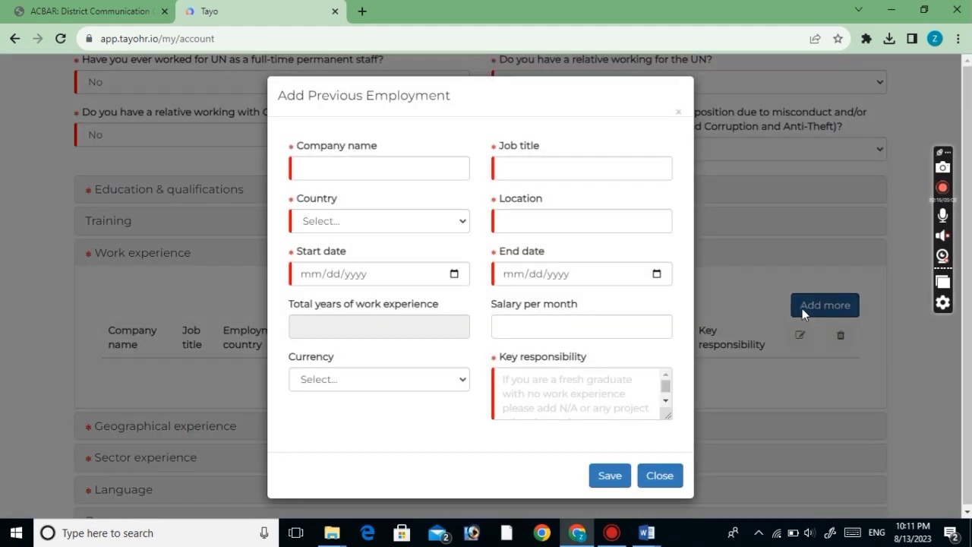
pyautogui.click(383, 162)
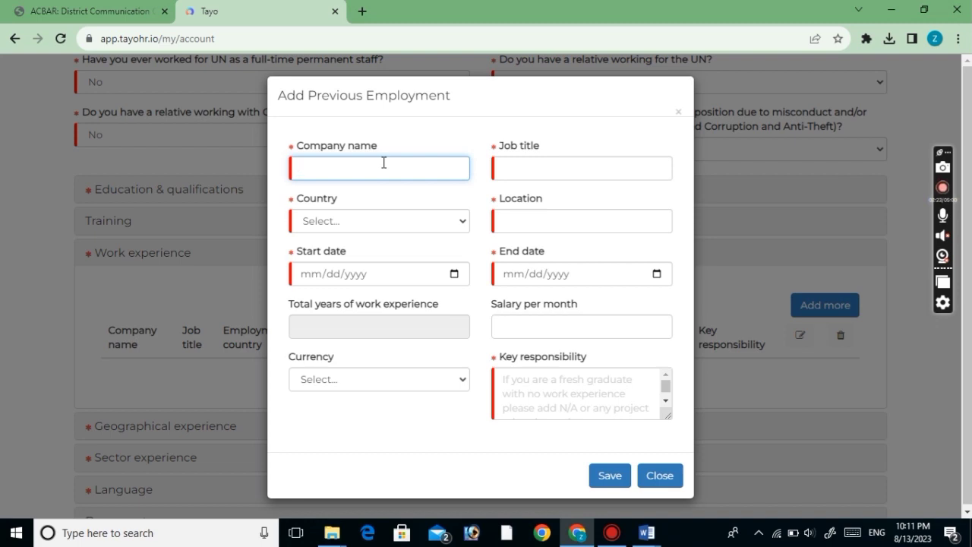
pyautogui.write('Save The Child')
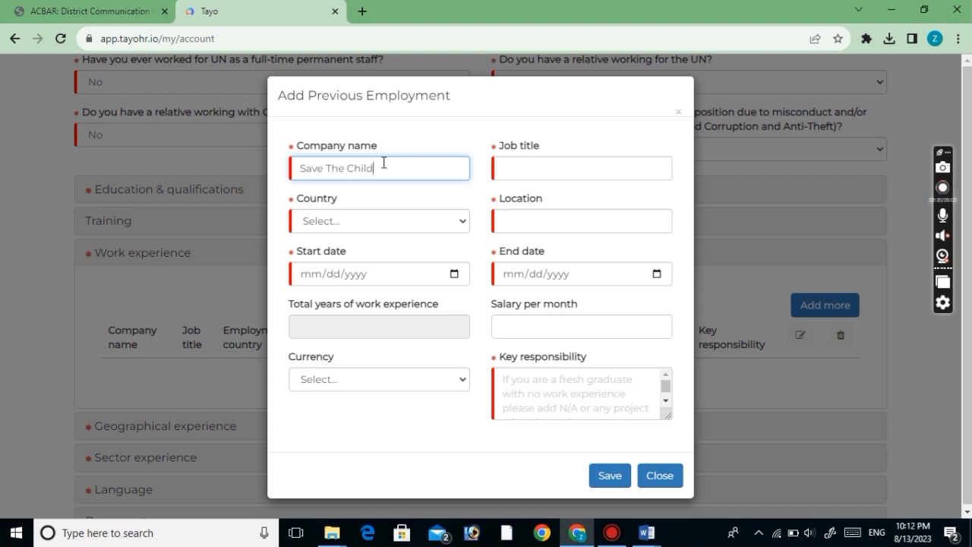
pyautogui.write('erren')
pyautogui.click(527, 163)
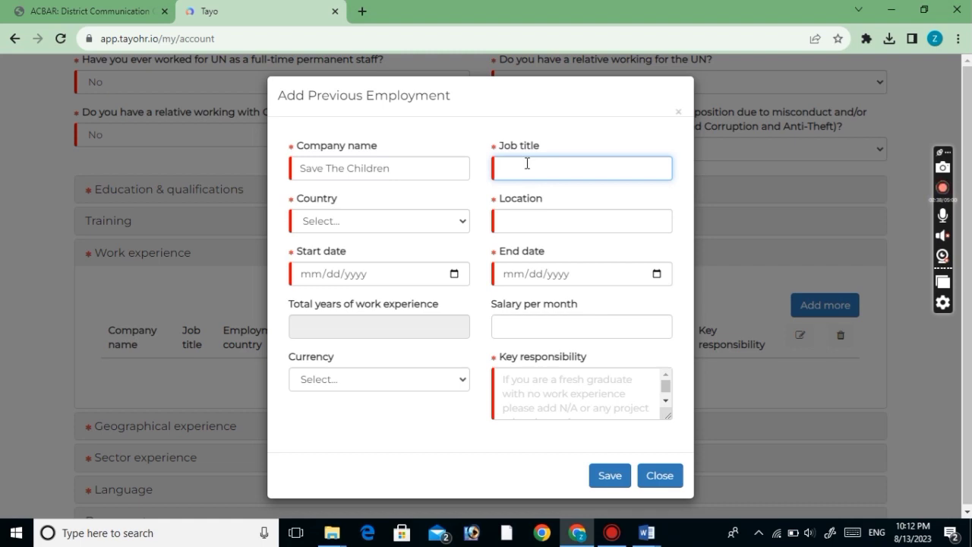
pyautogui.write('s')
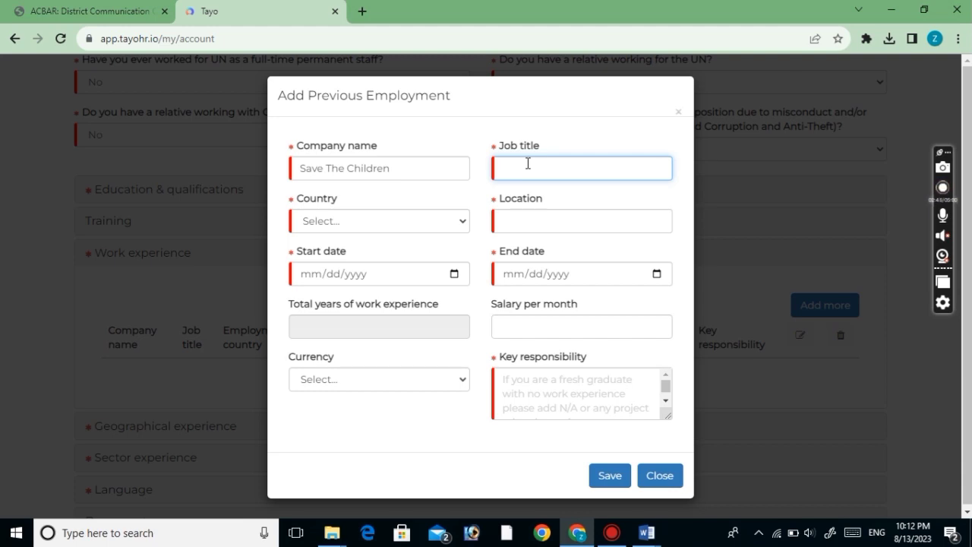
pyautogui.write('Nut')
pyautogui.press('BackSpace')
pyautogui.press('BackSpace')
pyautogui.press('BackSpace')
pyautogui.write('S')
pyautogui.write('oci')
pyautogui.press('BackSpace')
pyautogui.press('BackSpace')
pyautogui.write('ice')
pyautogui.write(' W')
pyautogui.write('orker')
pyautogui.click(528, 168)
pyautogui.press('BackSpace')
pyautogui.write('al')
# Set the employment country to Afghanistan and the location to Nangarhar
pyautogui.click(427, 225)
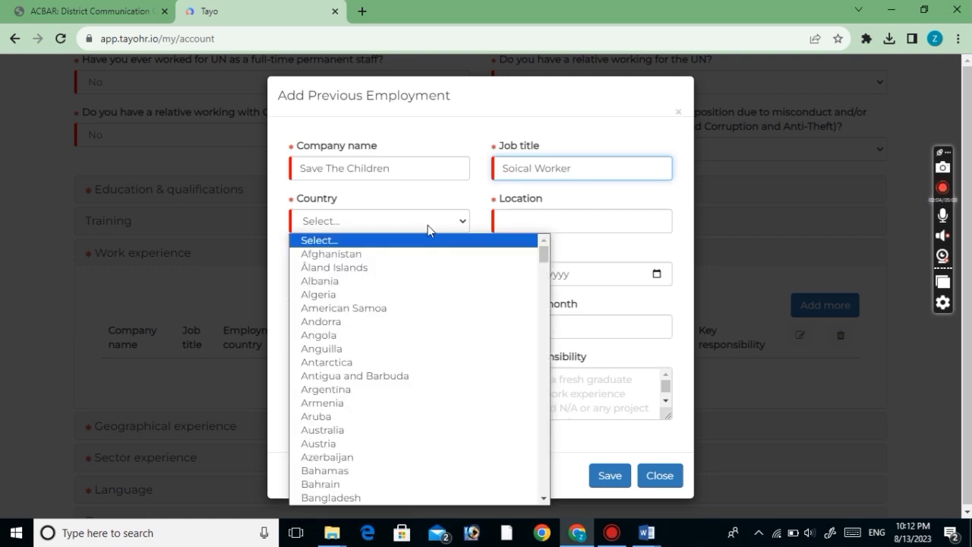
pyautogui.click(348, 256)
pyautogui.click(513, 221)
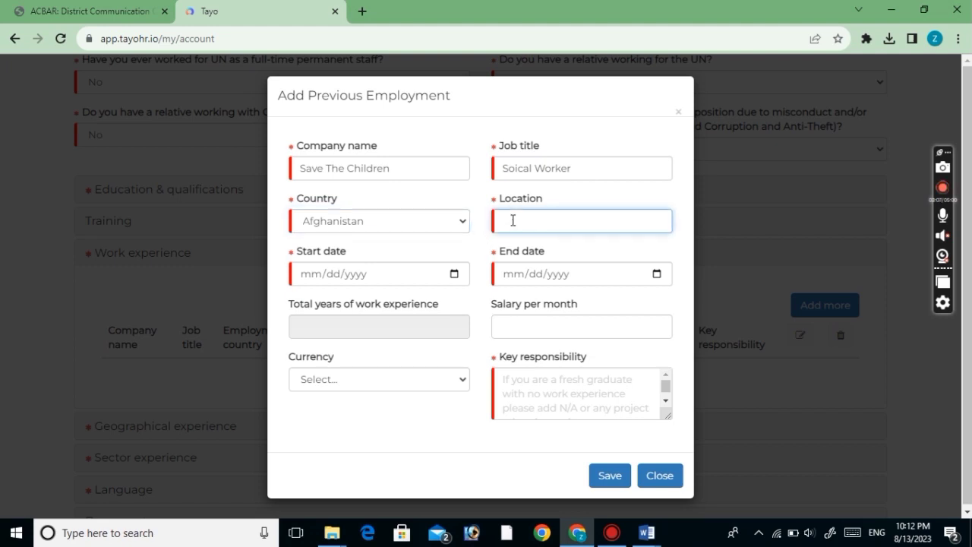
pyautogui.write('Nangarhar')
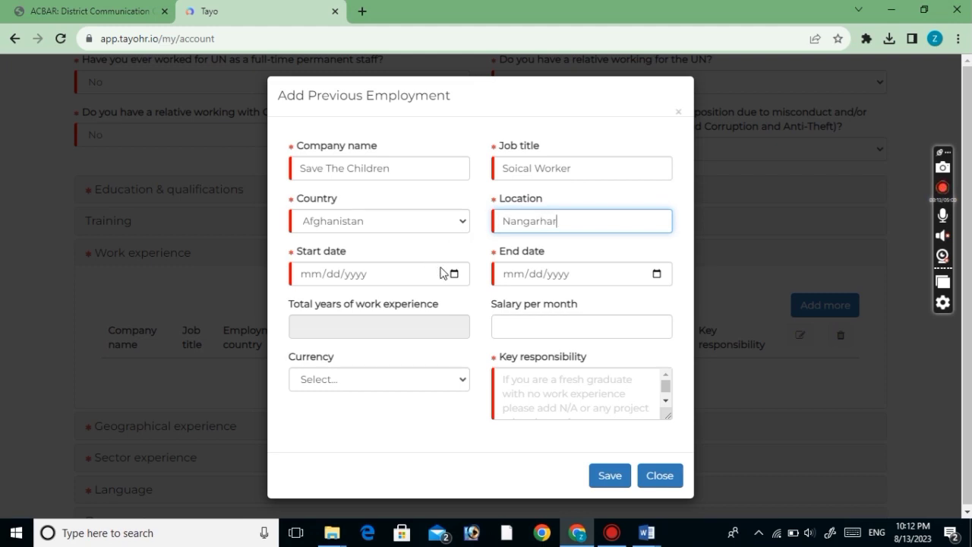
# Pick start date 01/01/2023 and end date 06/30/2023 from the calendar pickers
pyautogui.click(453, 274)
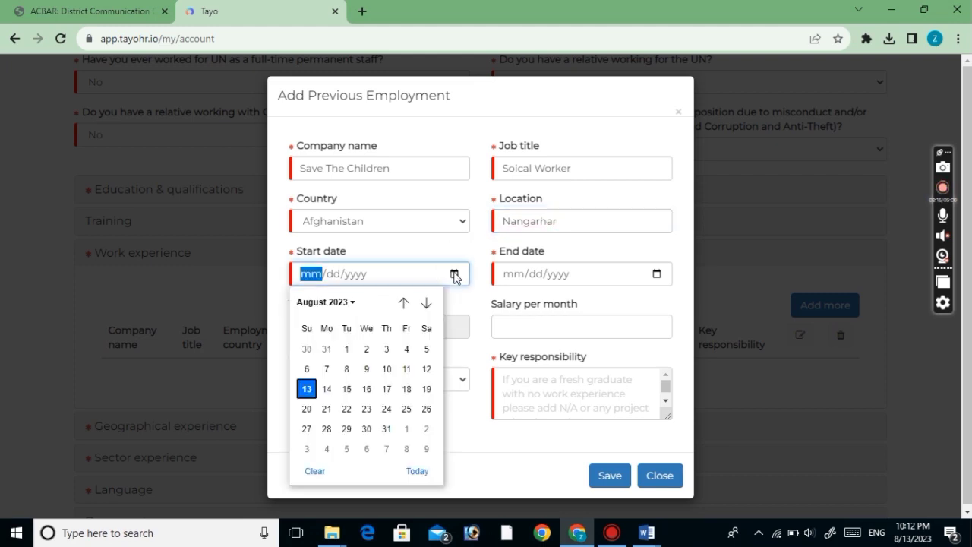
pyautogui.click(351, 304)
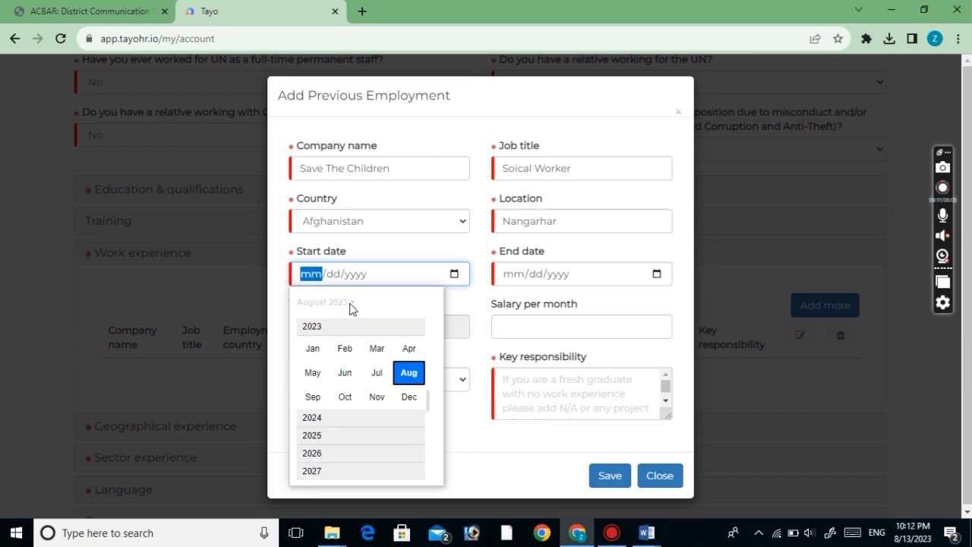
pyautogui.click(313, 348)
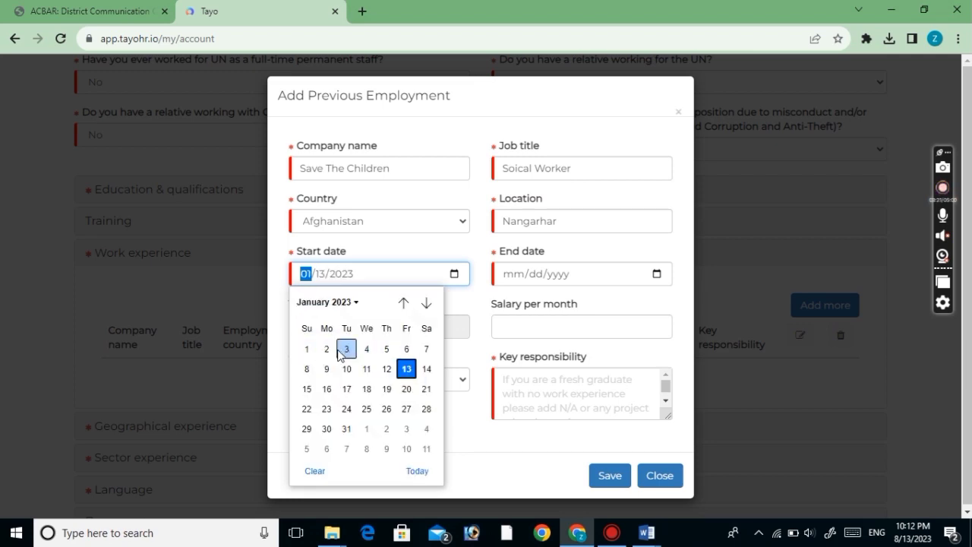
pyautogui.click(307, 349)
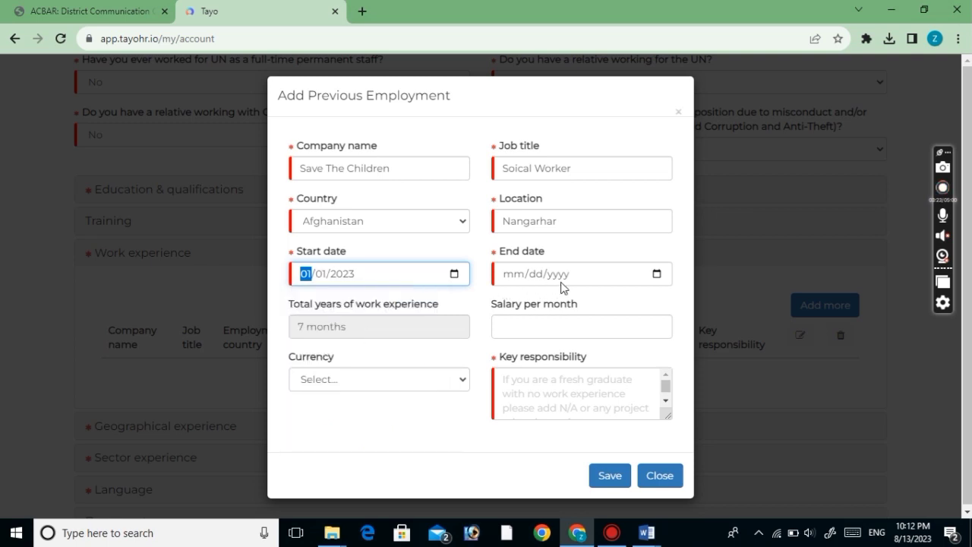
pyautogui.click(656, 275)
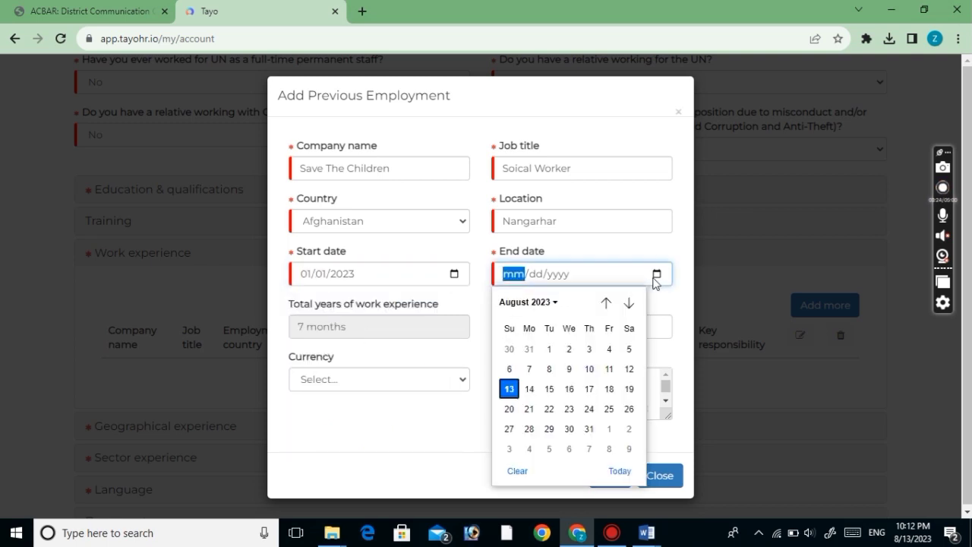
pyautogui.click(548, 306)
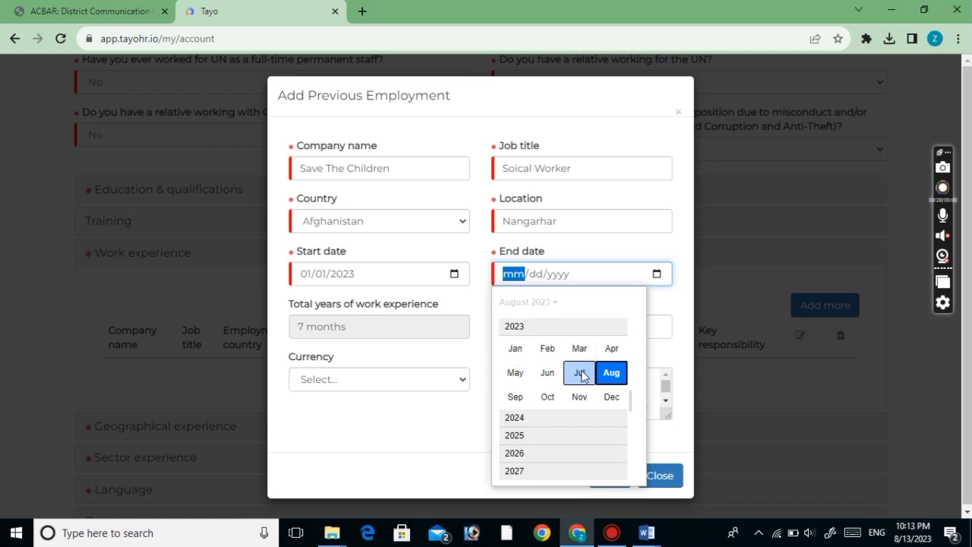
pyautogui.click(553, 376)
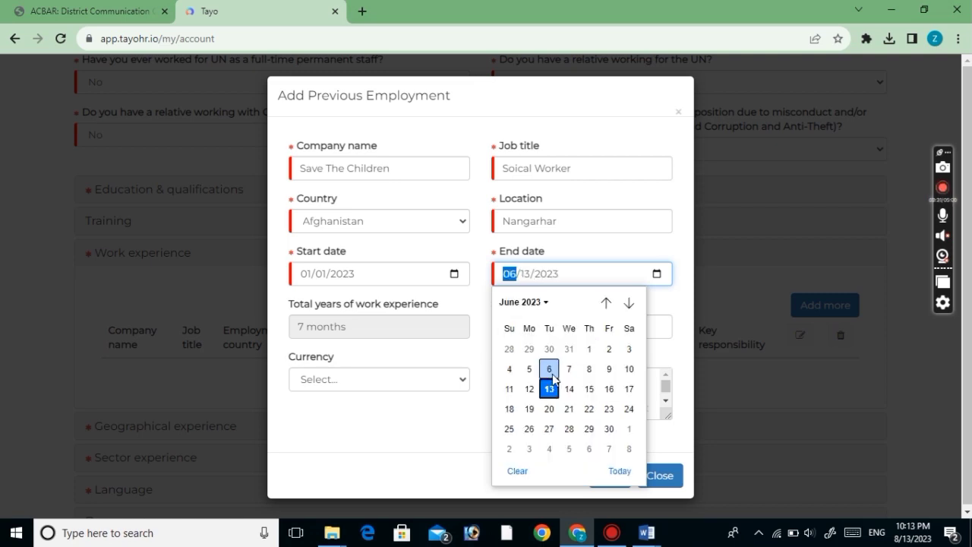
pyautogui.click(611, 430)
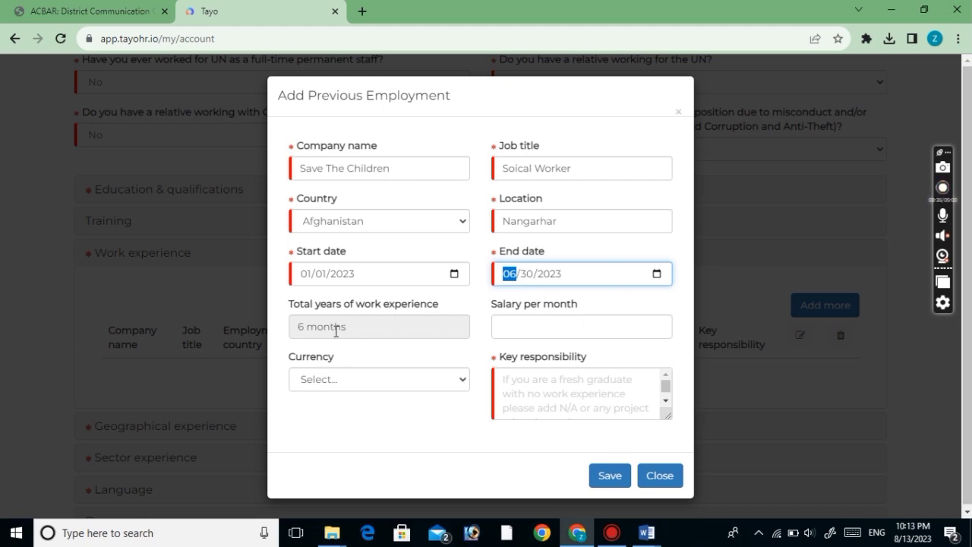
pyautogui.click(514, 327)
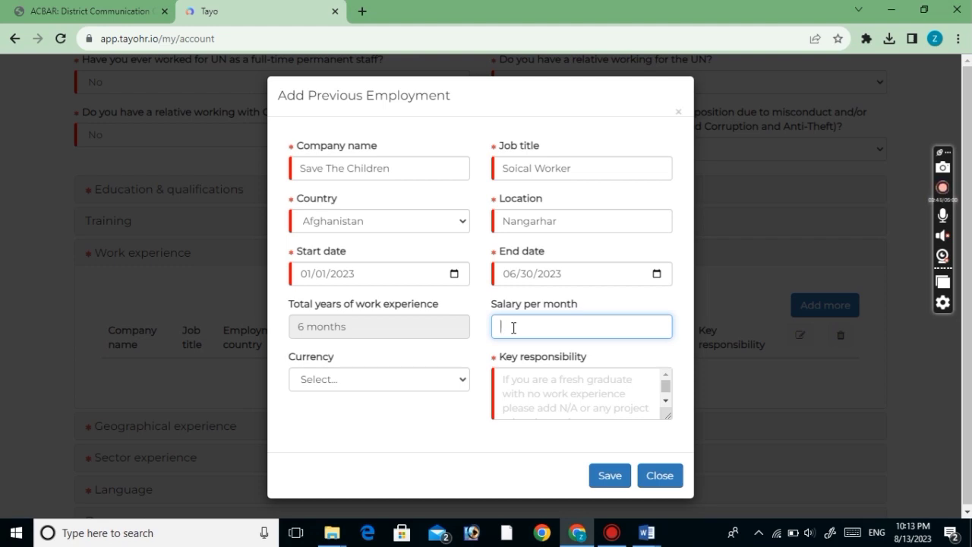
# Enter a monthly salary of 300 with currency USD
pyautogui.write('300')
pyautogui.click(342, 380)
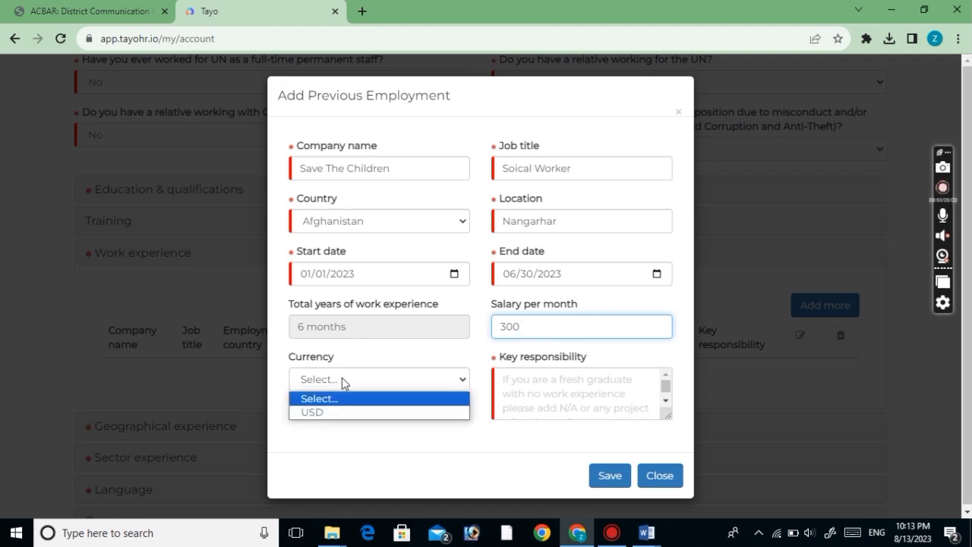
pyautogui.click(331, 413)
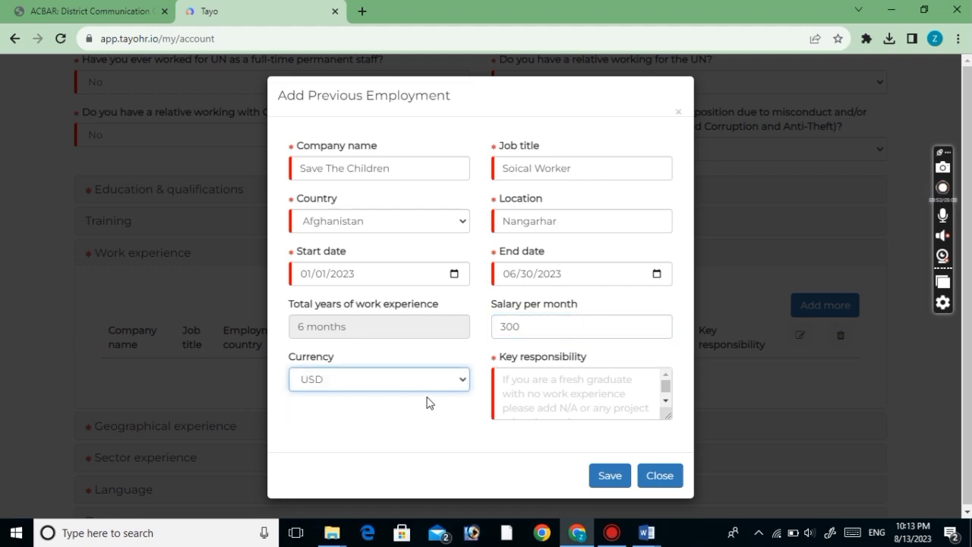
# Work in the Key responsibility area of the employment form, leaving it empty
pyautogui.click(526, 396)
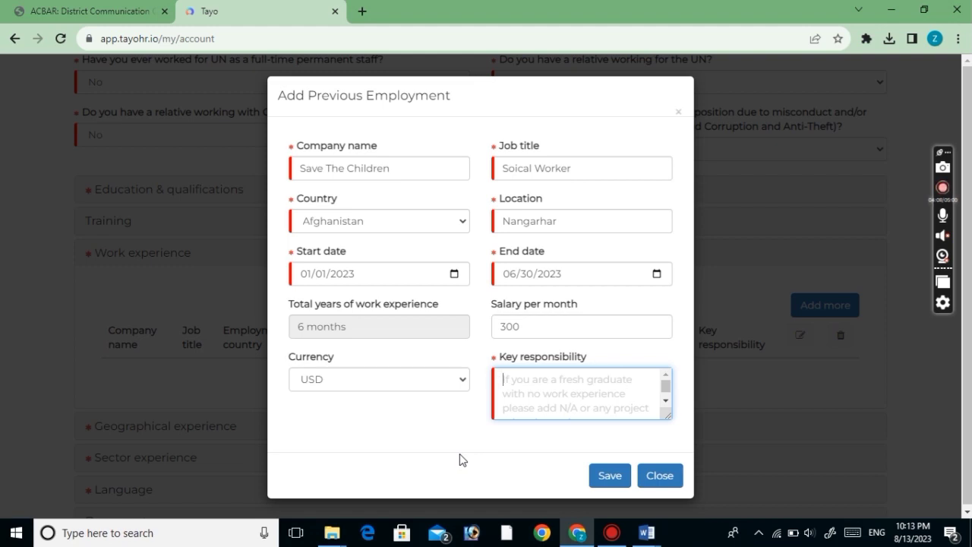
pyautogui.click(666, 401)
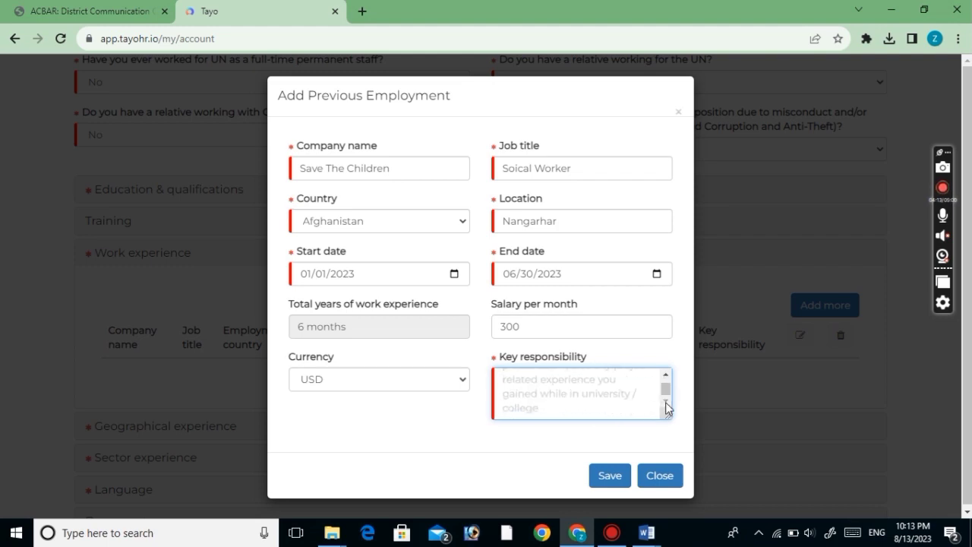
pyautogui.scroll(1, 666, 388)
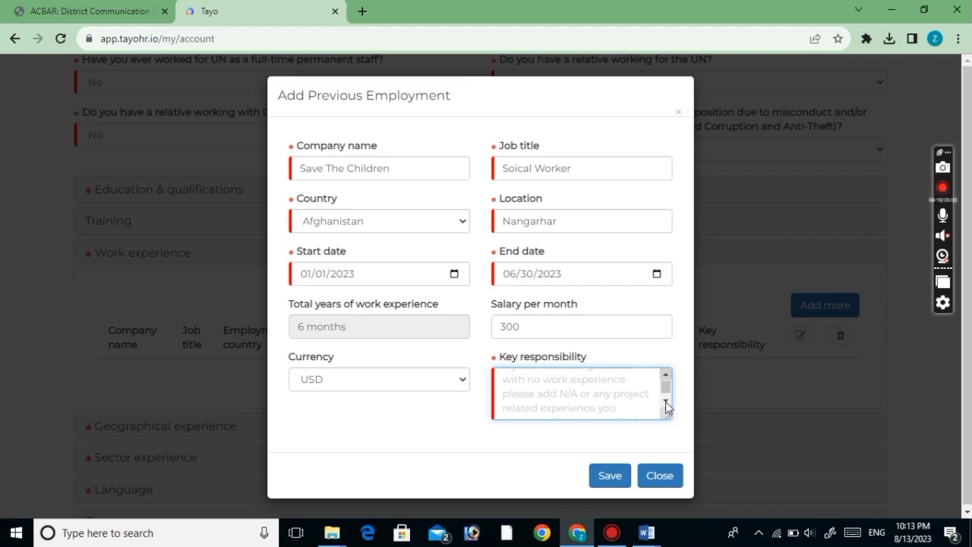
pyautogui.click(667, 403)
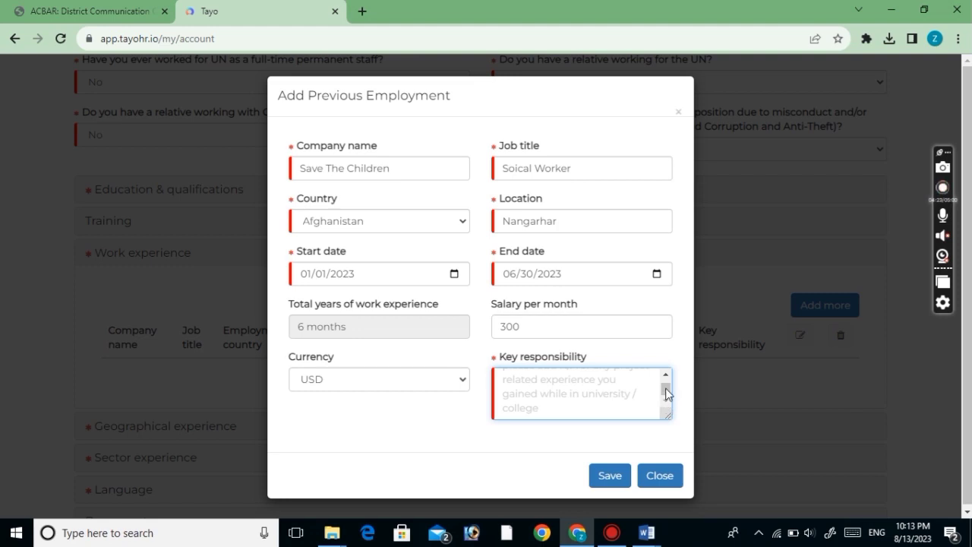
pyautogui.click(666, 375)
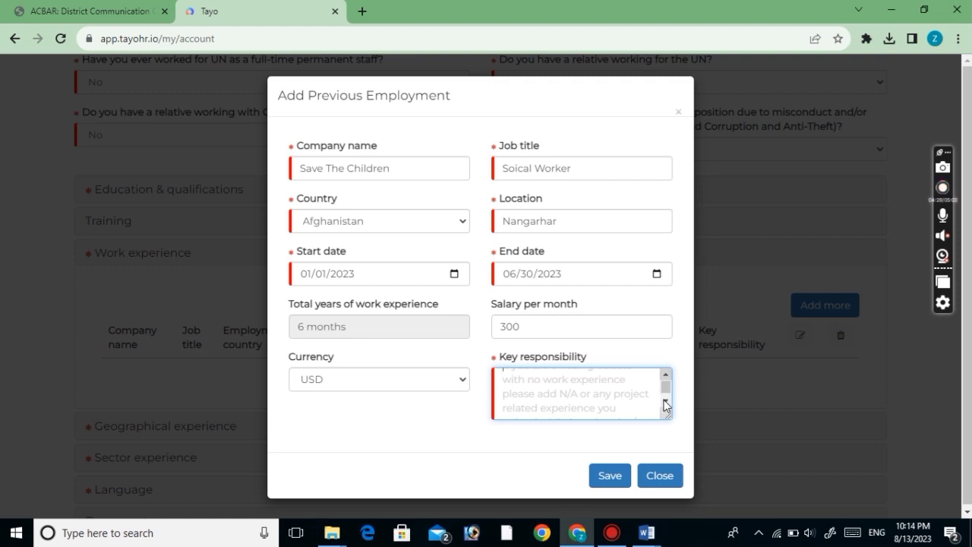
pyautogui.click(666, 404)
pyautogui.click(666, 405)
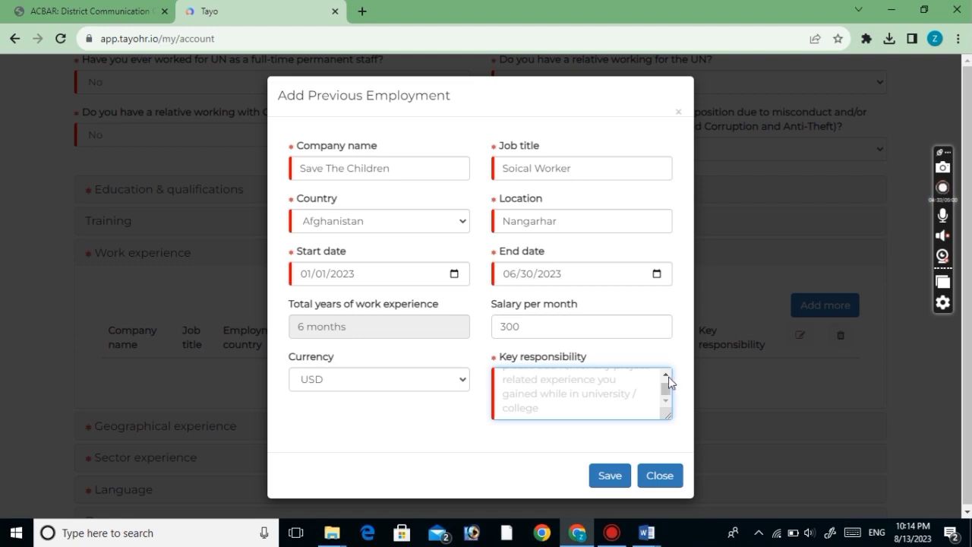
pyautogui.click(669, 377)
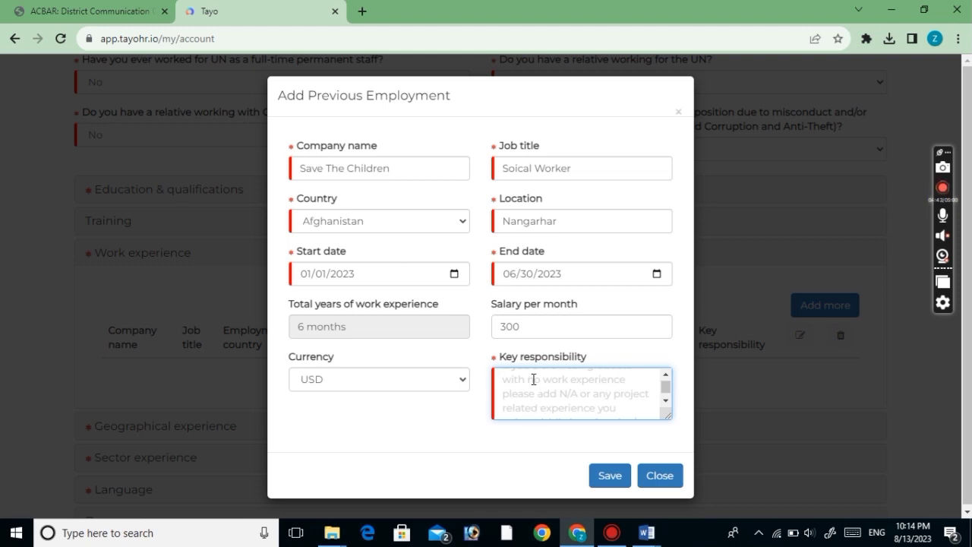
# Enter 'Worked as Social Worker With Save the Children' as the job's key responsibility
pyautogui.write('Wor')
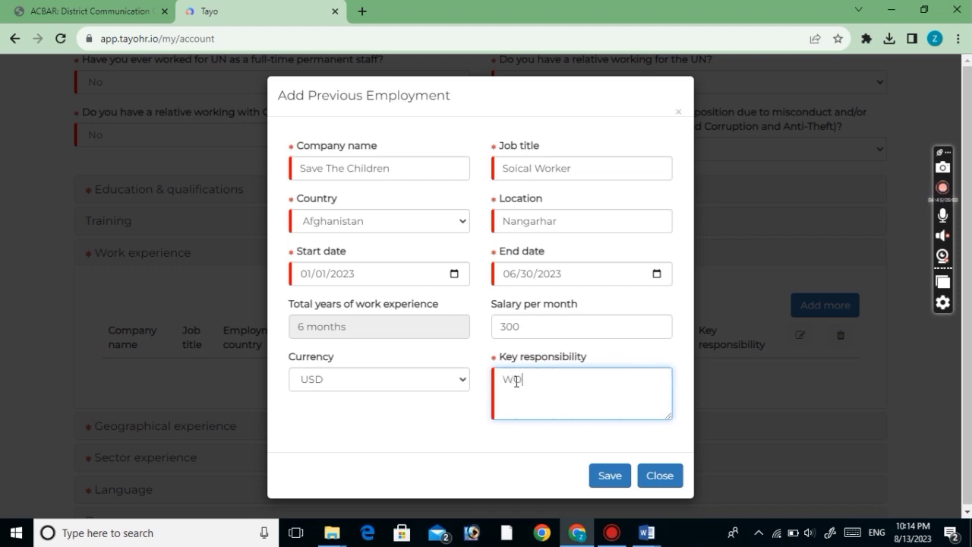
pyautogui.write('orked as Social')
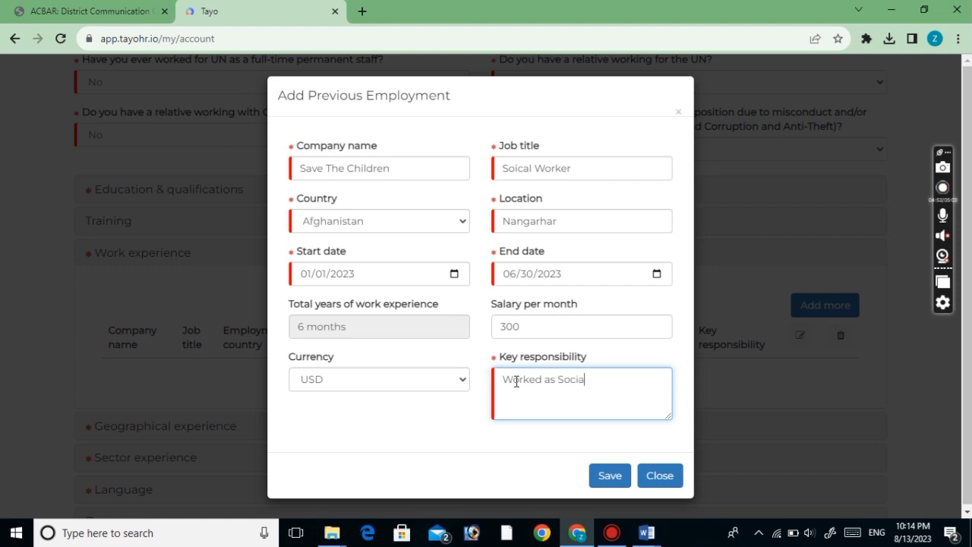
pyautogui.write(' W')
pyautogui.press('Return')
pyautogui.write('orker Wih')
pyautogui.press('BackSpace')
pyautogui.press('BackSpace')
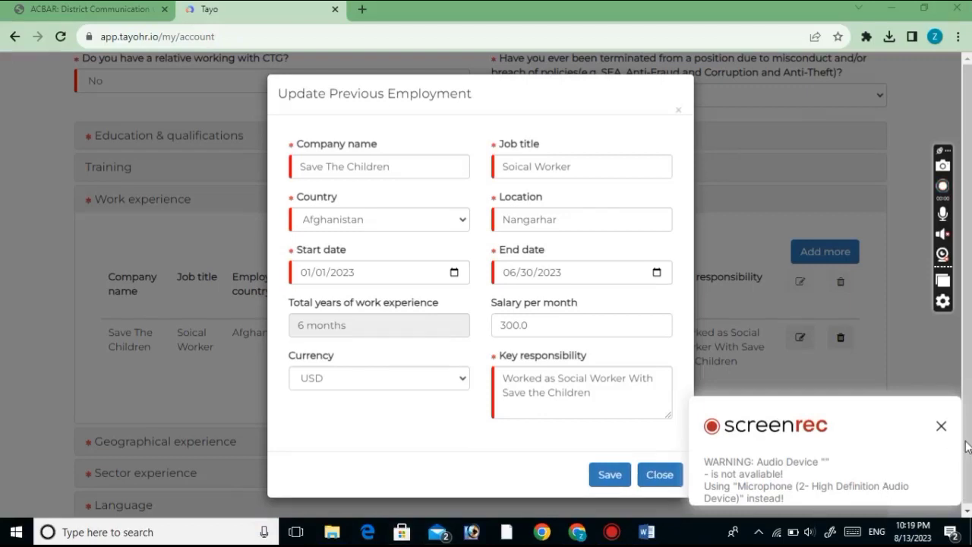
# Save and close the Save The Children Social Worker entry (Nangarhar, 2023-01-01 to 2023-06-30)
pyautogui.click(942, 426)
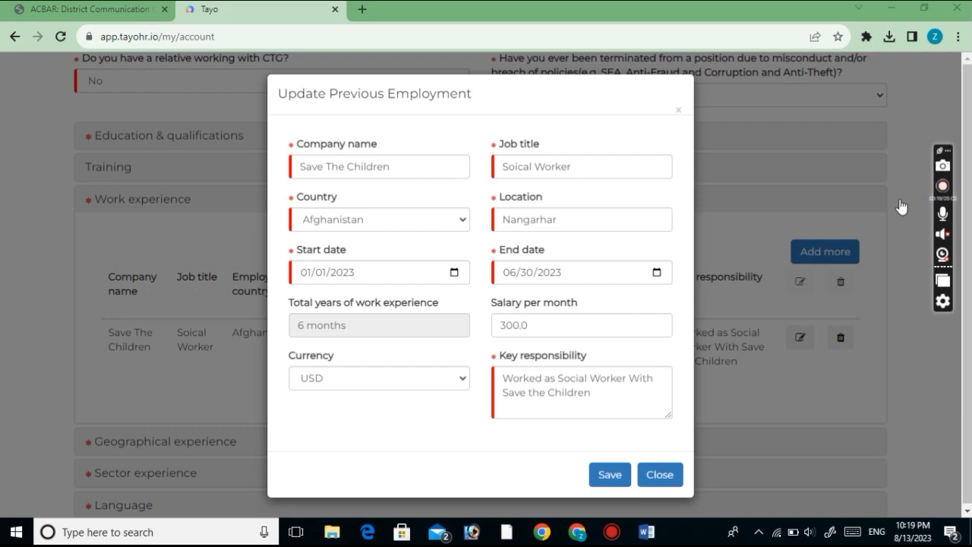
pyautogui.click(610, 474)
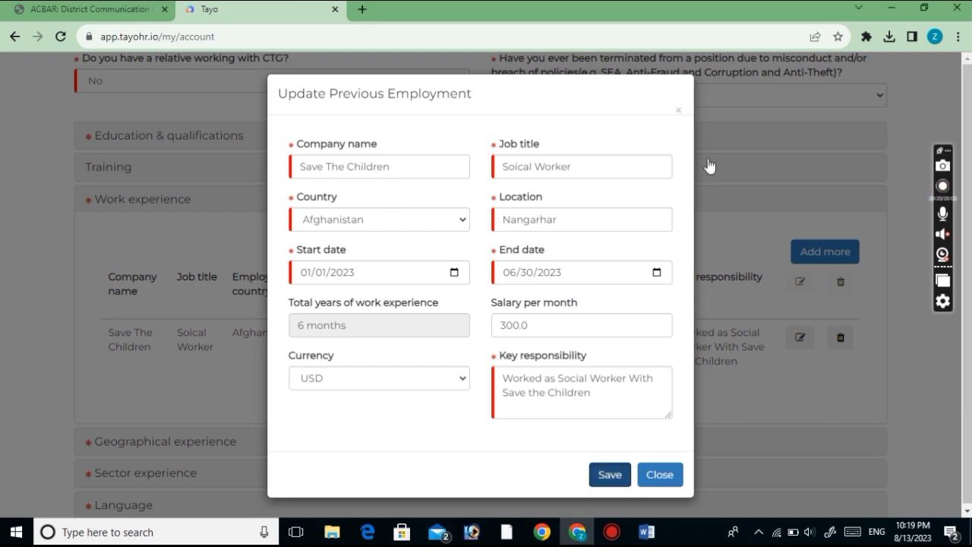
pyautogui.click(651, 482)
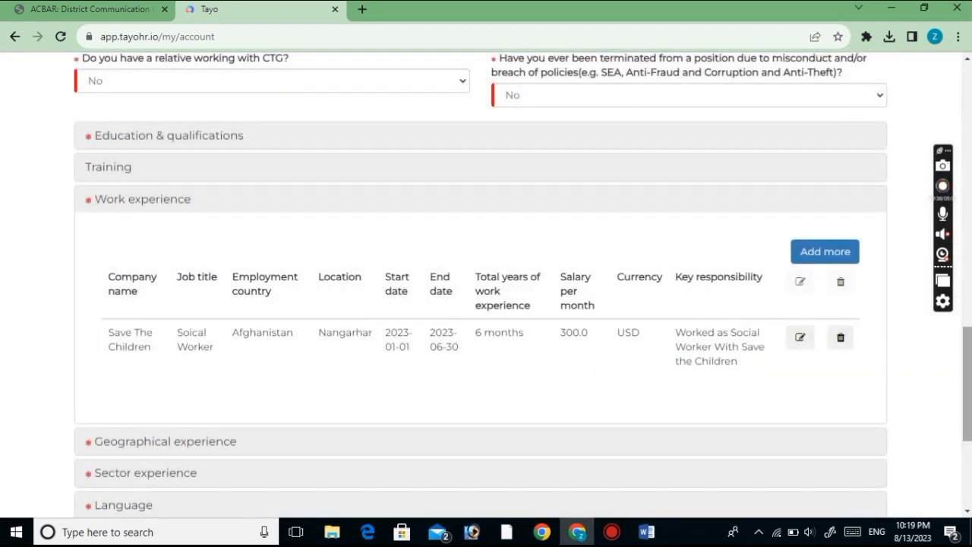
pyautogui.moveTo(968, 422); pyautogui.dragTo(968, 453)
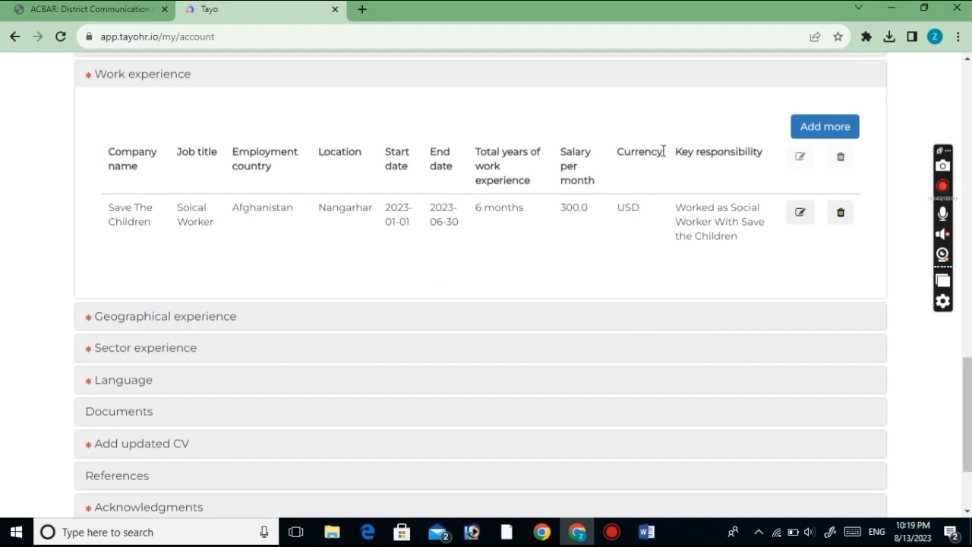
# Add Afghanistan with 3 total years as a geographical experience entry
pyautogui.click(100, 319)
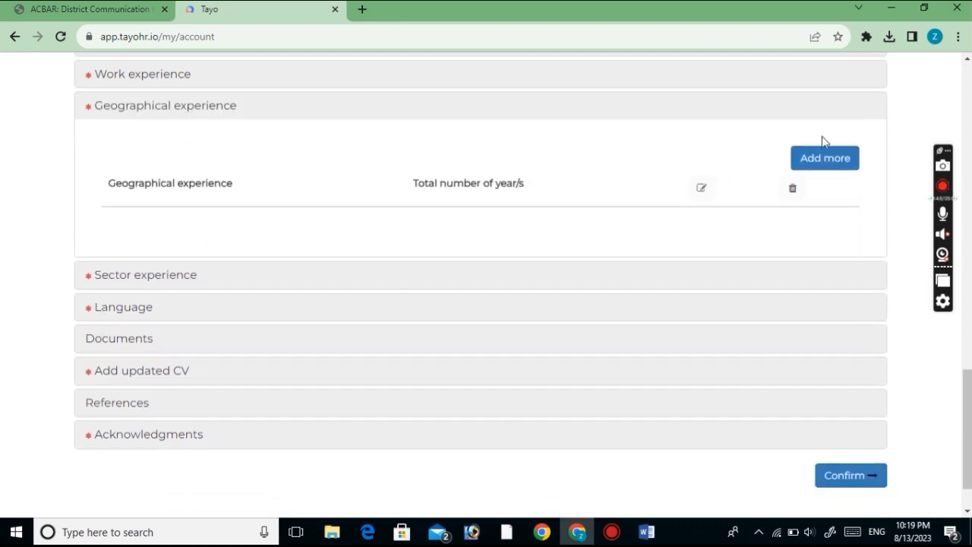
pyautogui.click(820, 158)
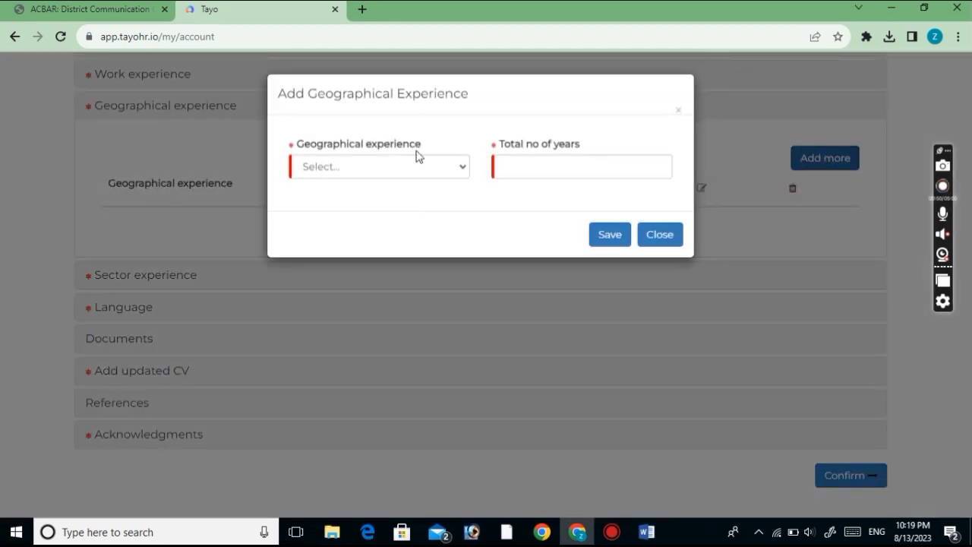
pyautogui.click(358, 175)
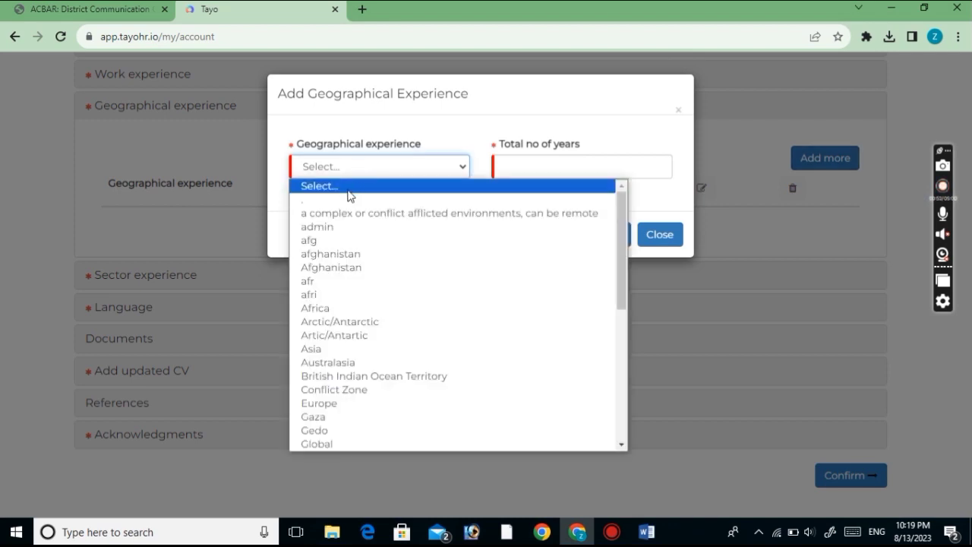
pyautogui.click(327, 267)
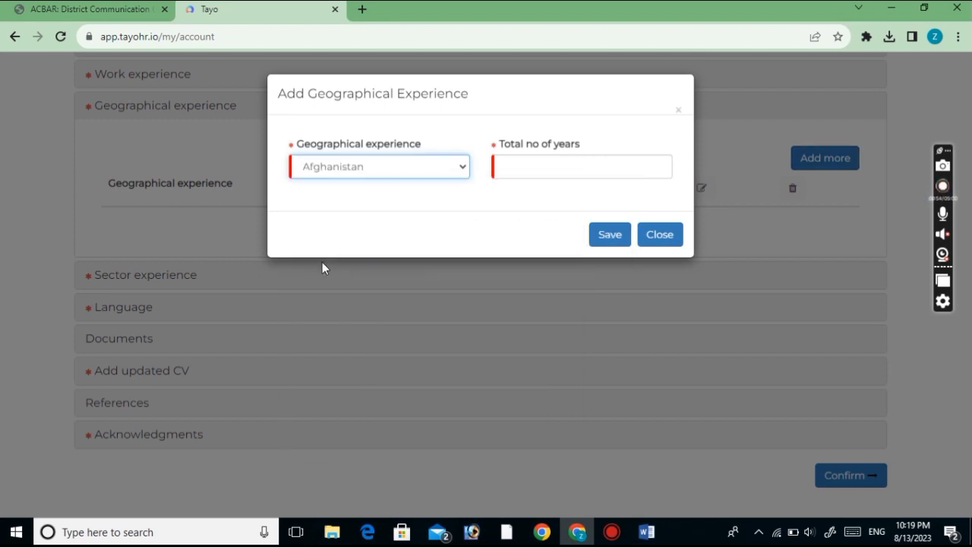
pyautogui.click(529, 165)
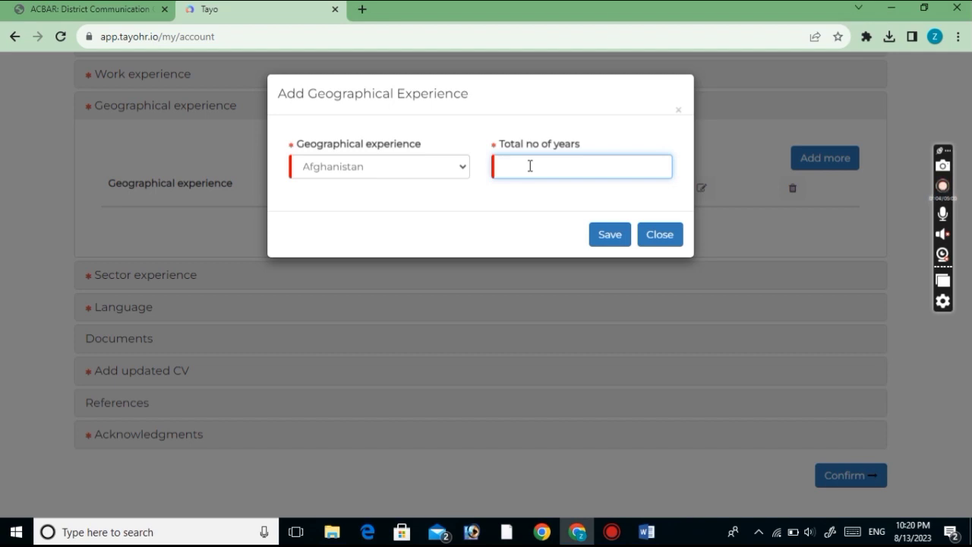
pyautogui.write('3')
pyautogui.click(610, 242)
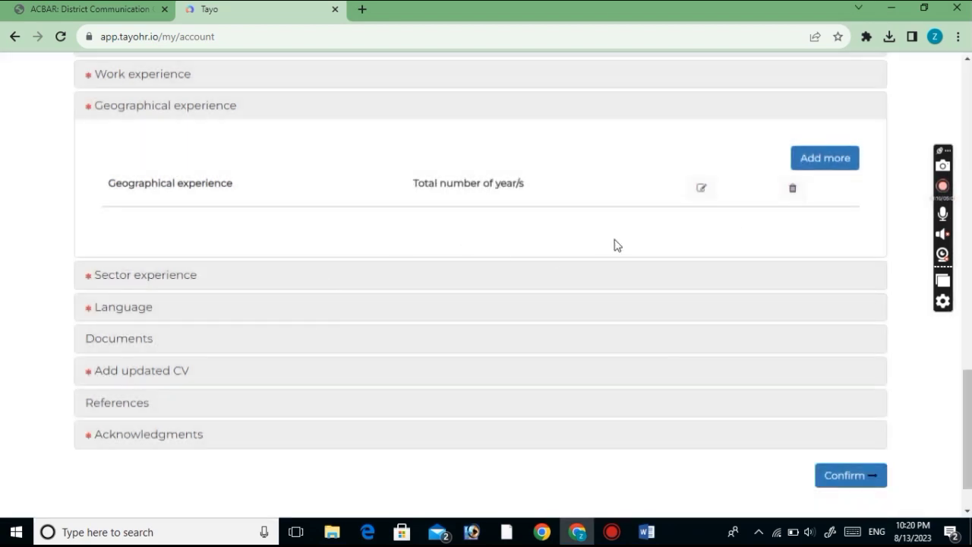
# Discard a second geographical entry for PNG and expand the Sector experience section
pyautogui.click(818, 166)
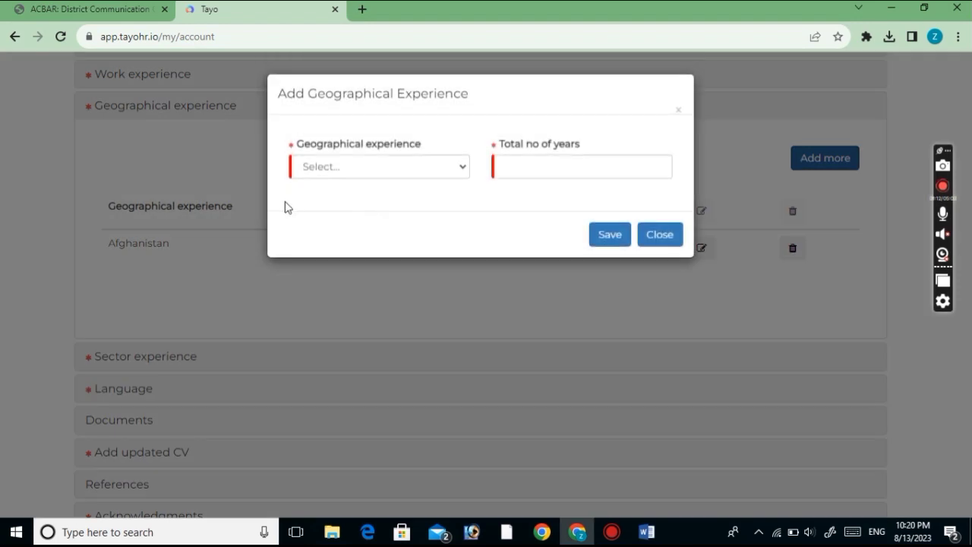
pyautogui.click(329, 169)
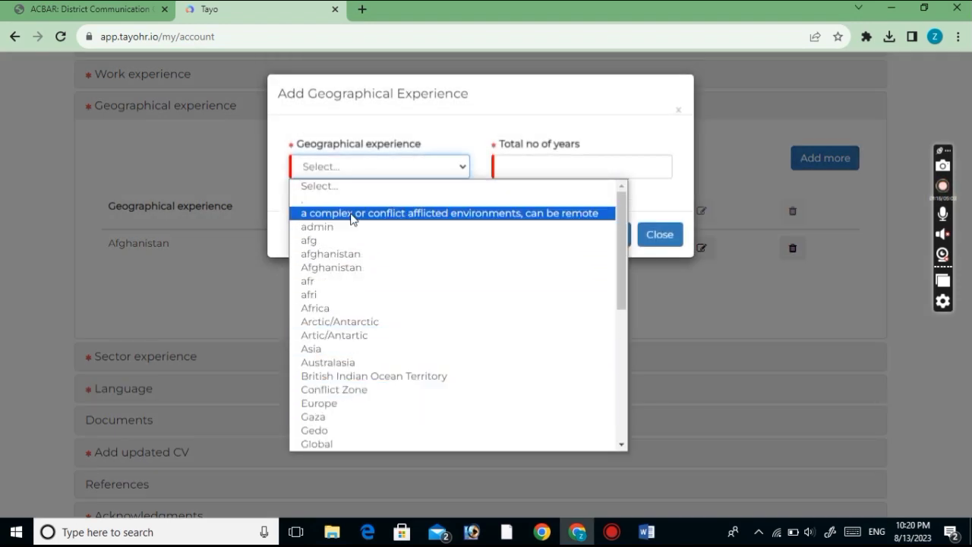
pyautogui.press('p')
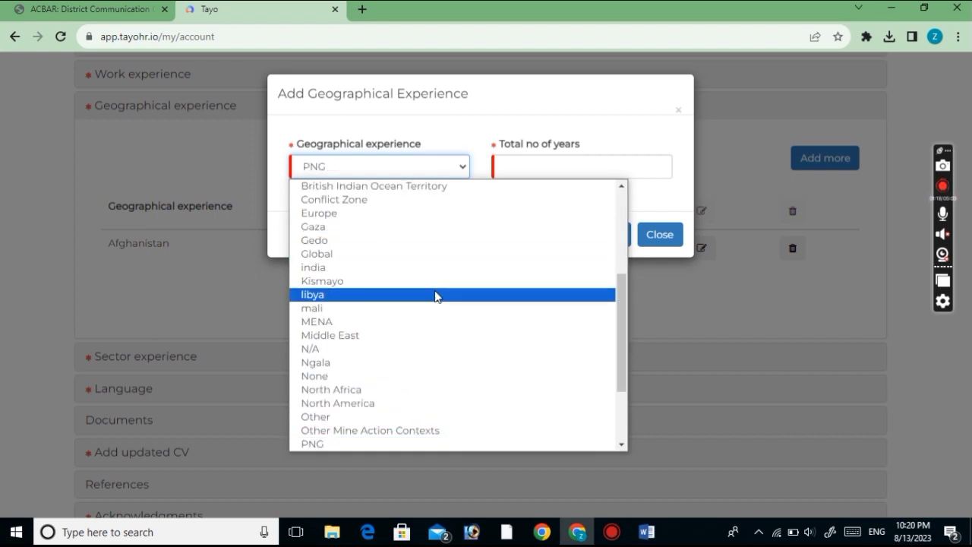
pyautogui.moveTo(621, 344); pyautogui.dragTo(598, 266)
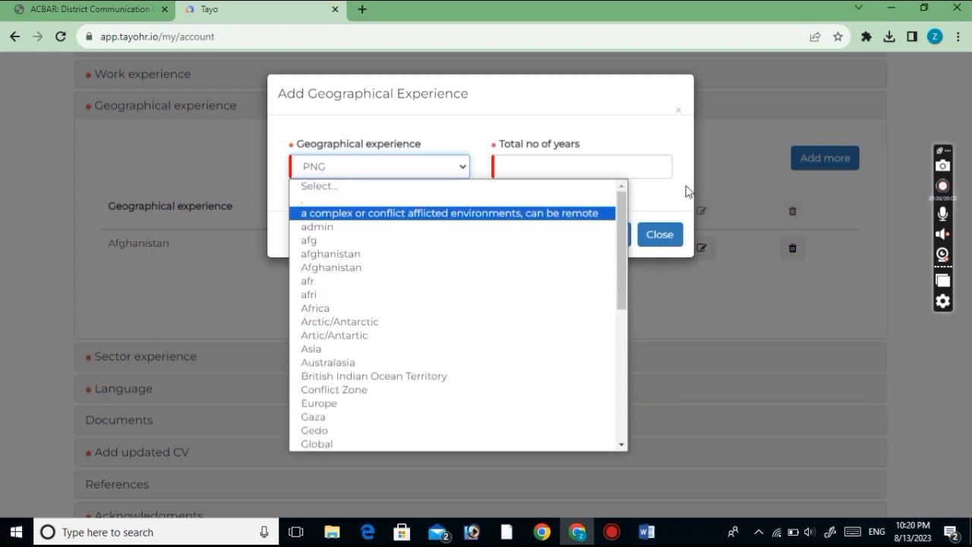
pyautogui.press('Tab')
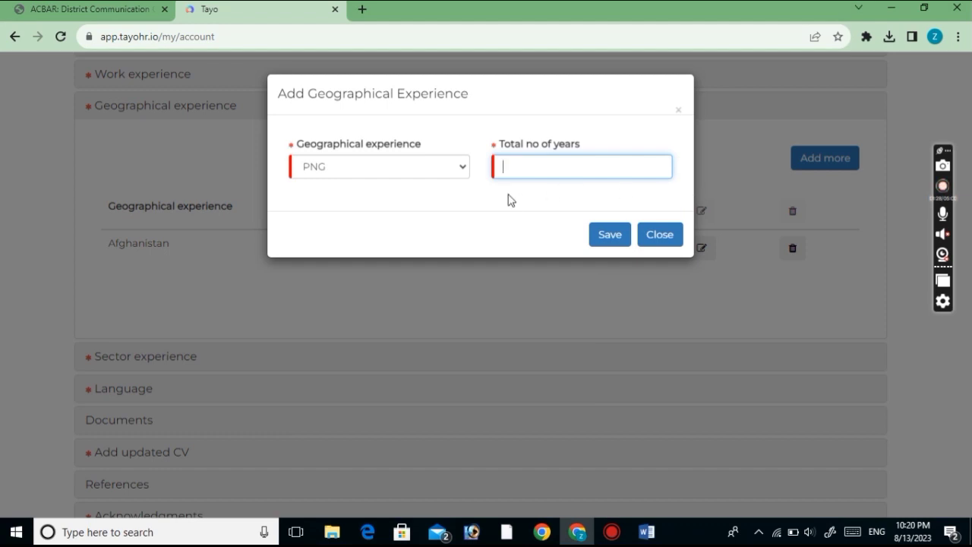
pyautogui.click(675, 243)
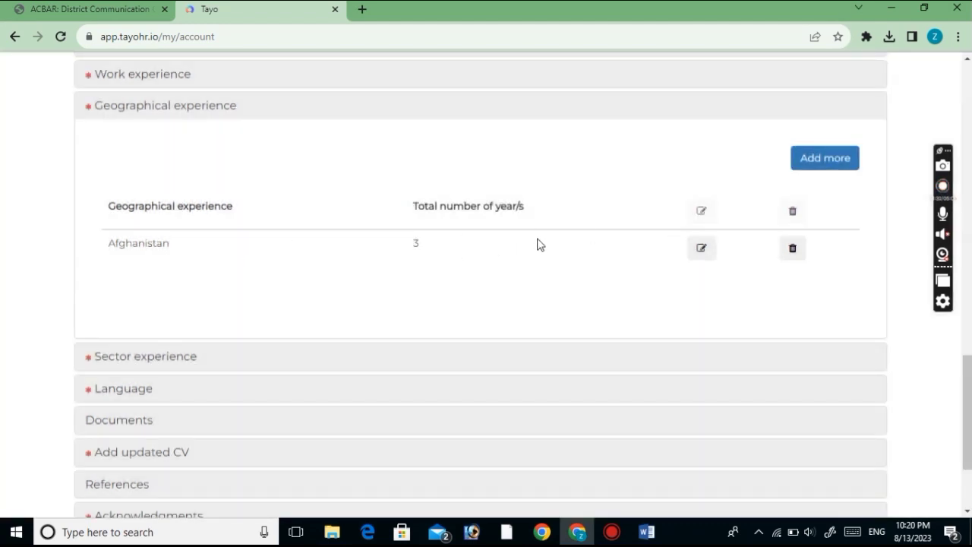
pyautogui.click(157, 357)
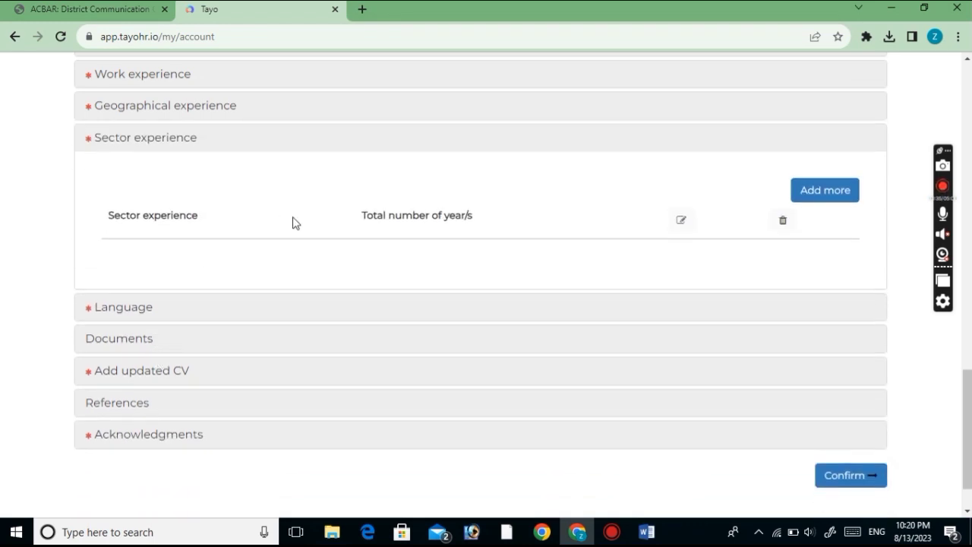
# Start a sector experience entry and pick Social Work from the sector list
pyautogui.click(821, 190)
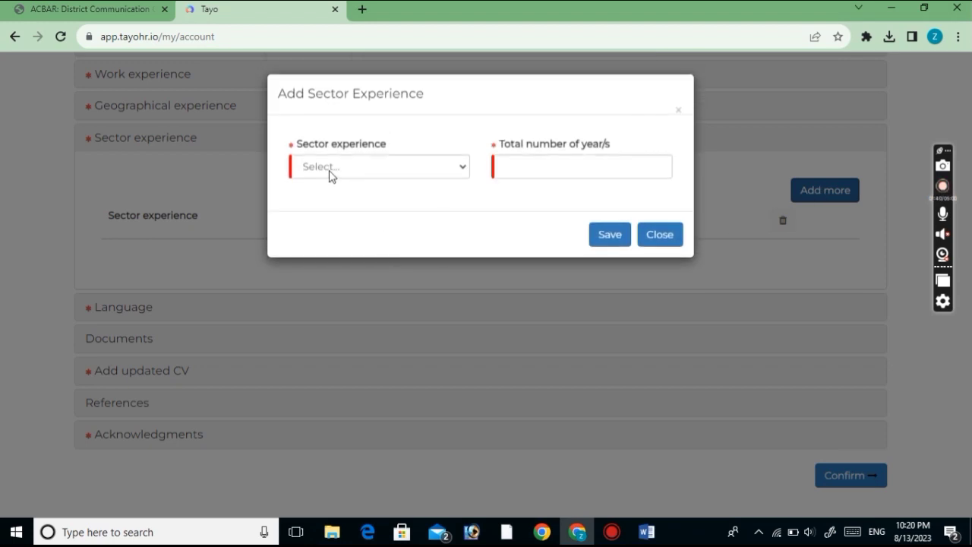
pyautogui.click(330, 168)
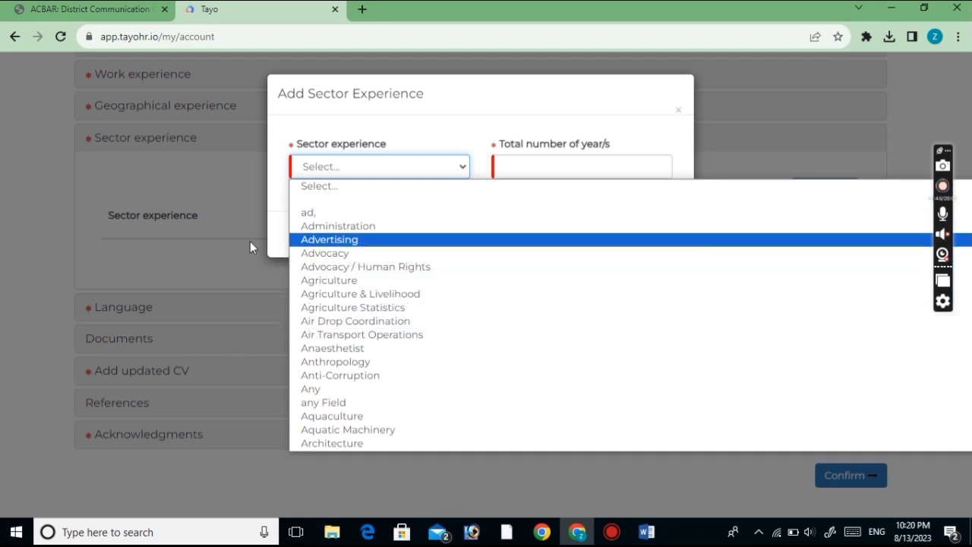
pyautogui.press('s')
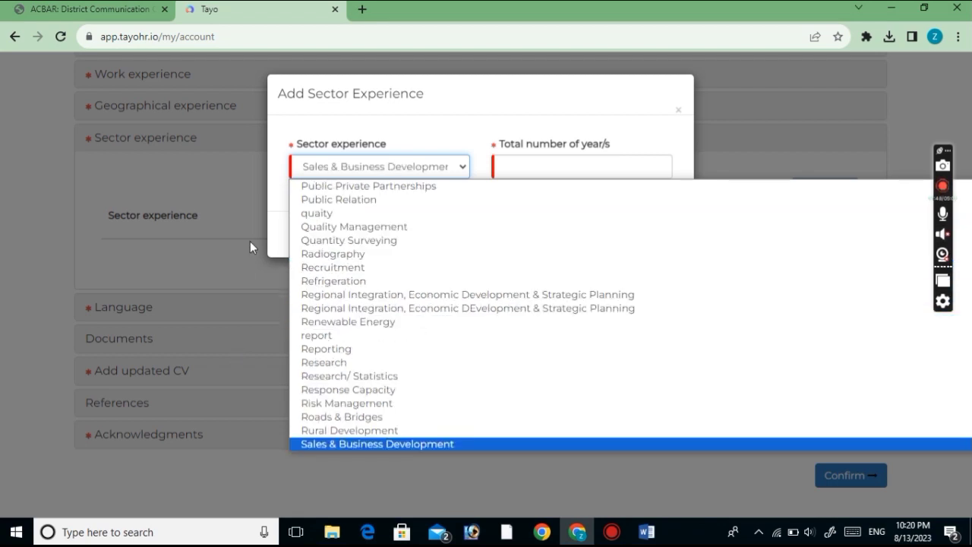
pyautogui.press('o')
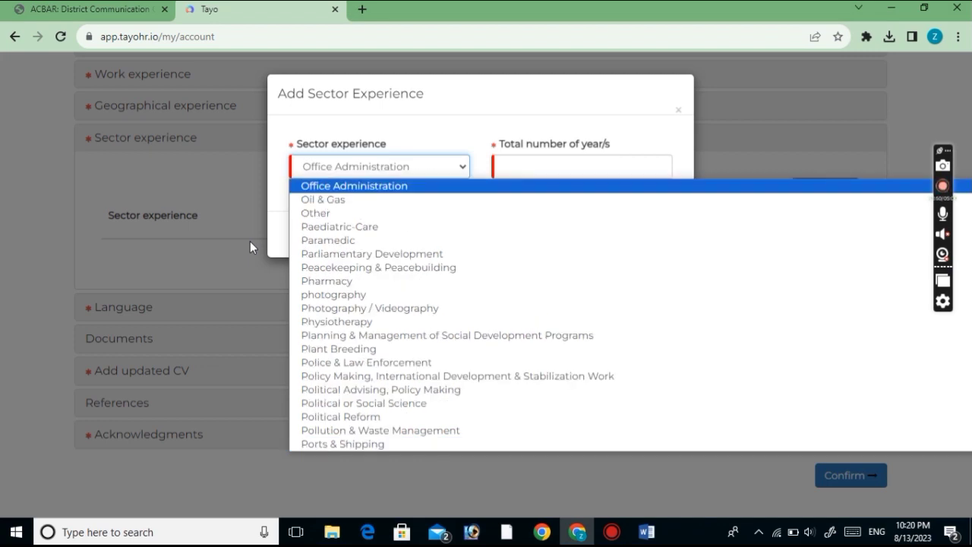
pyautogui.press('s')
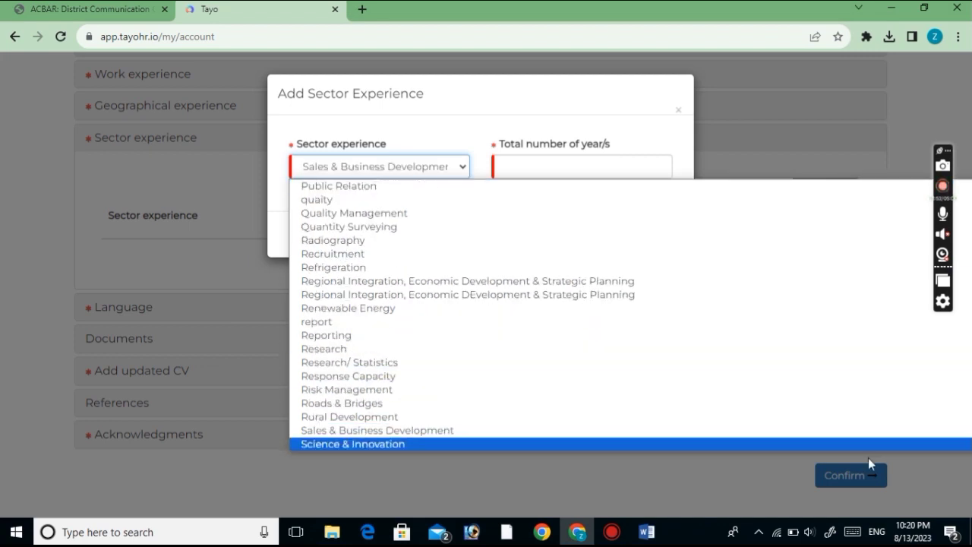
pyautogui.press('Down')
pyautogui.press('Down')
pyautogui.press('Down')
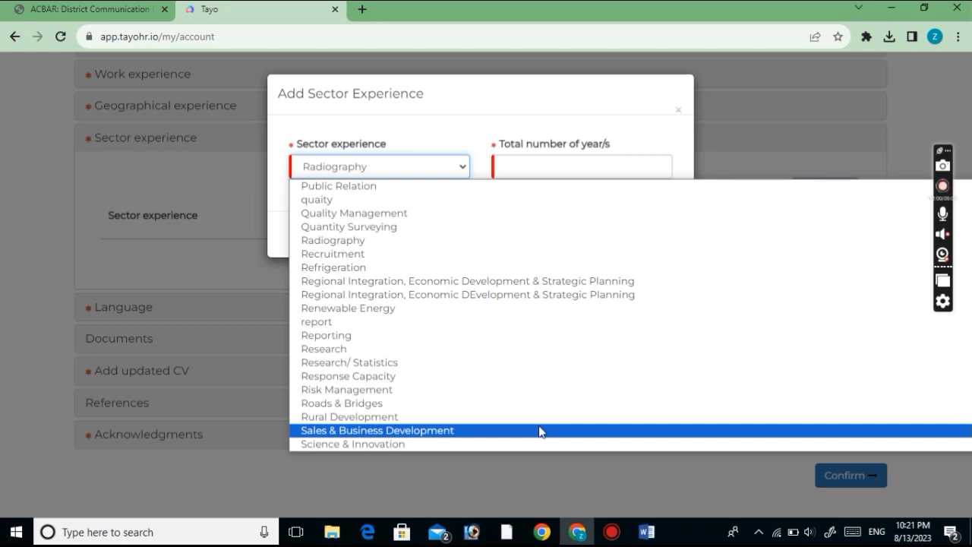
pyautogui.scroll(-1, 532, 422)
pyautogui.scroll(-5, 519, 380)
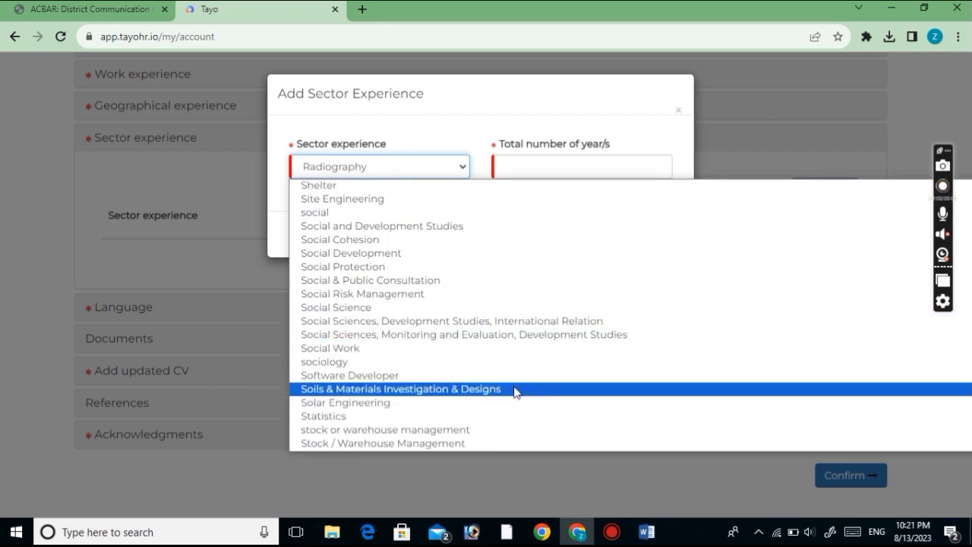
pyautogui.click(331, 348)
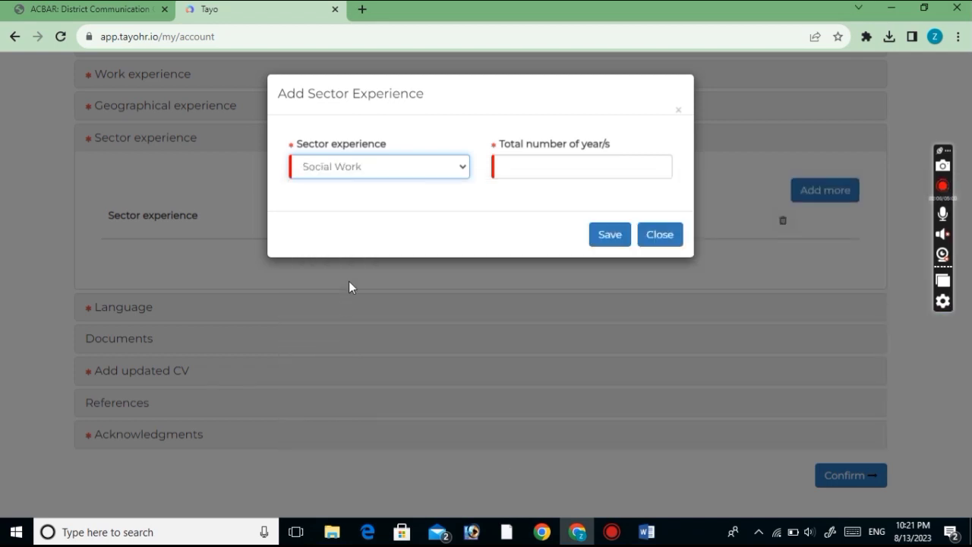
# Give Social Work 1 total year, save the entry, and expand the Language section
pyautogui.click(549, 170)
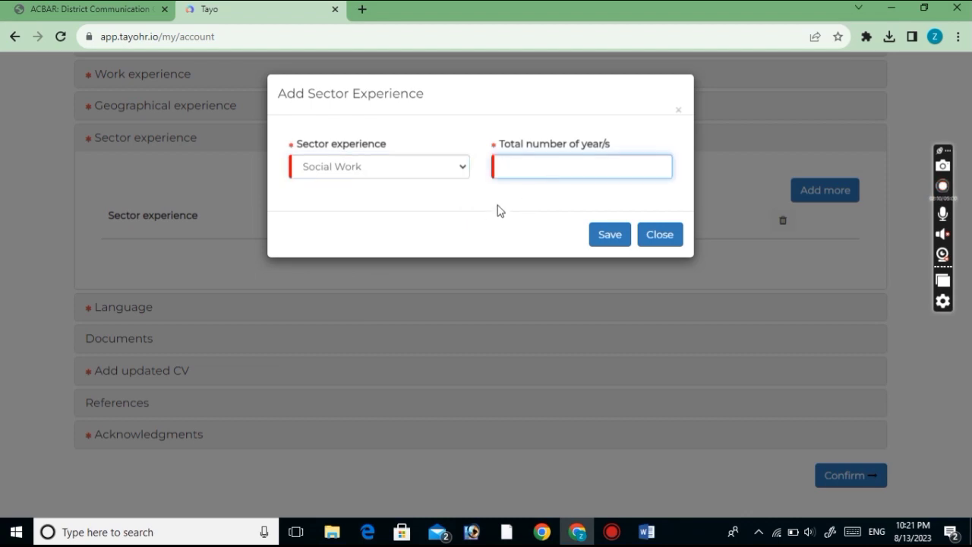
pyautogui.write('1')
pyautogui.click(600, 242)
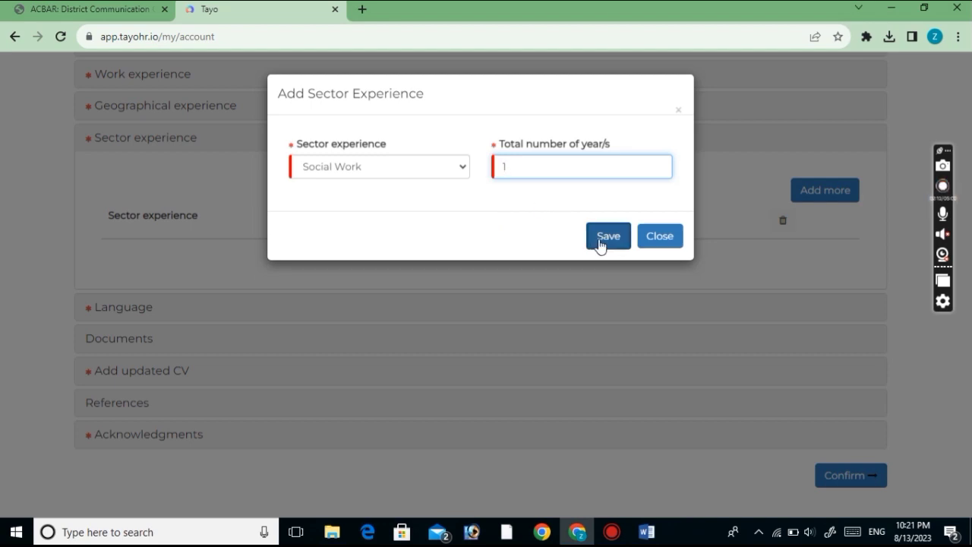
pyautogui.click(600, 242)
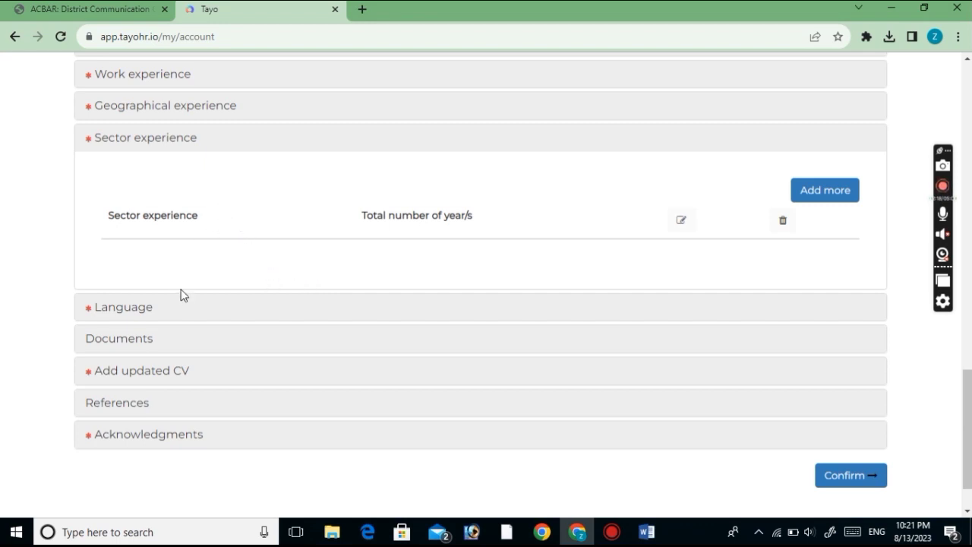
pyautogui.click(133, 308)
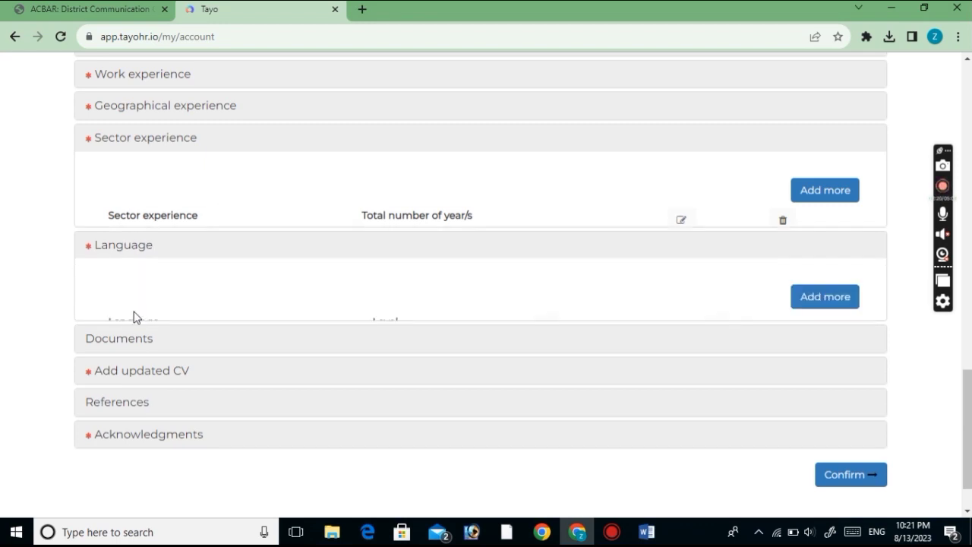
# Add Pashto at Fluent level as a language entry
pyautogui.click(849, 235)
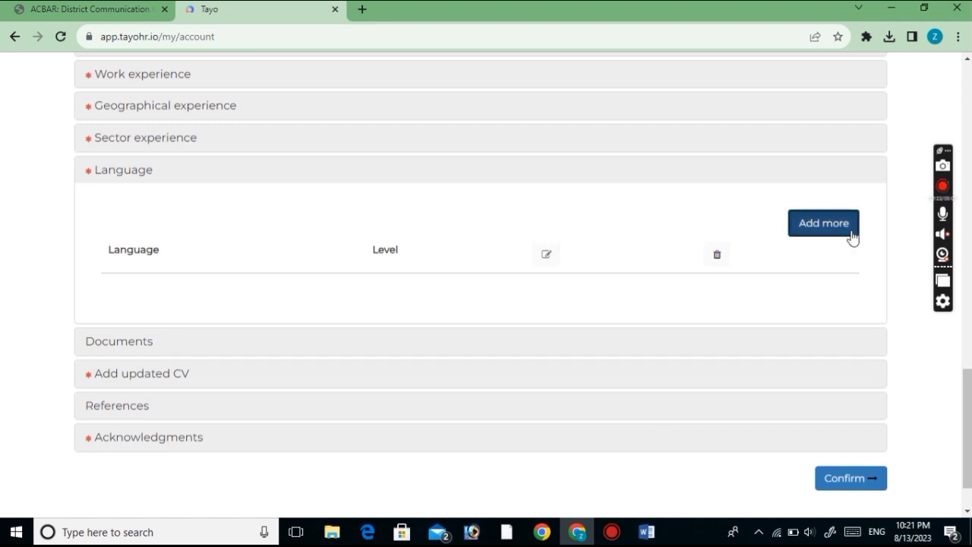
pyautogui.click(391, 172)
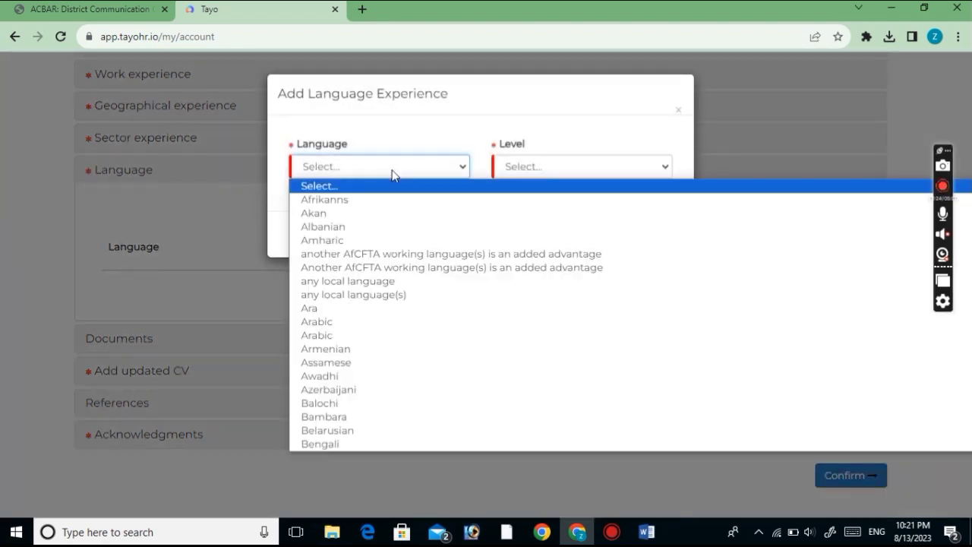
pyautogui.write('pash')
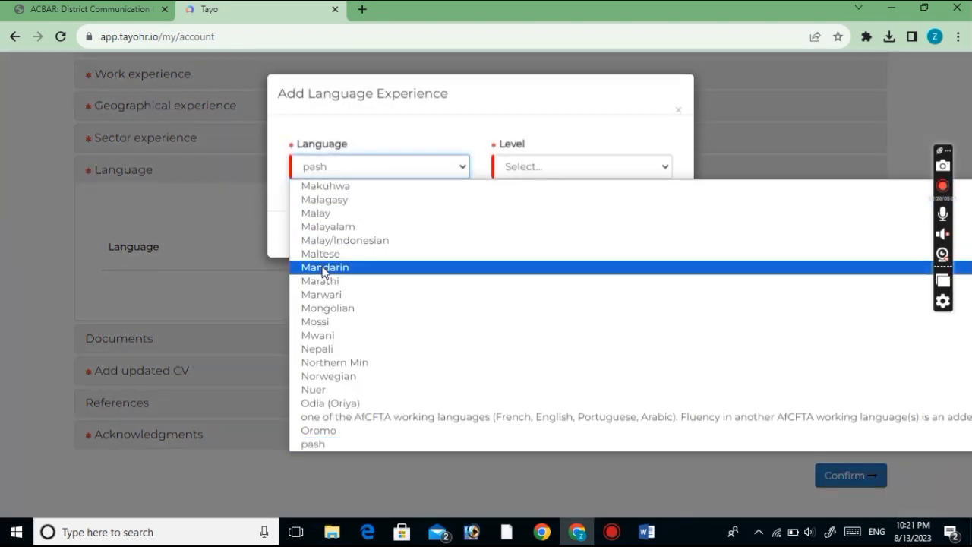
pyautogui.scroll(-2, 371, 288)
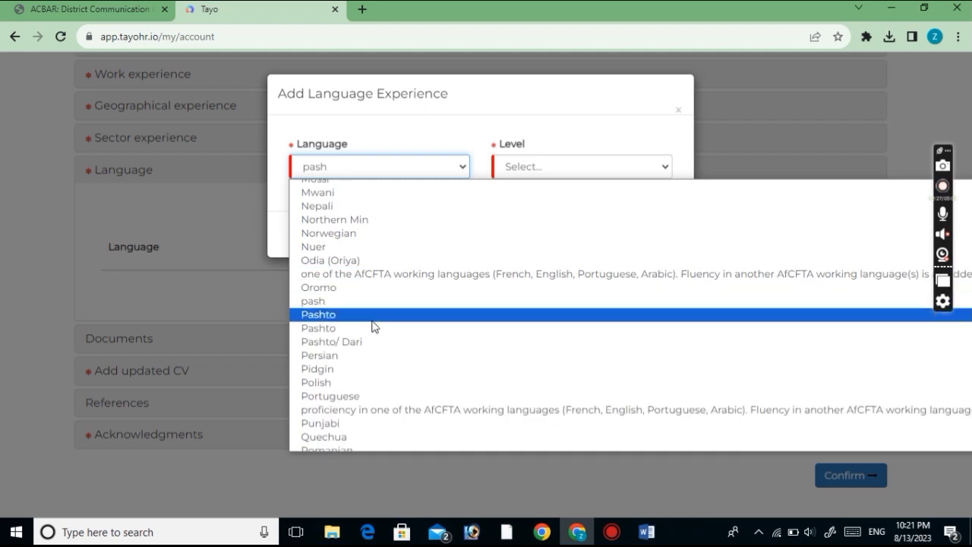
pyautogui.click(326, 323)
pyautogui.click(563, 178)
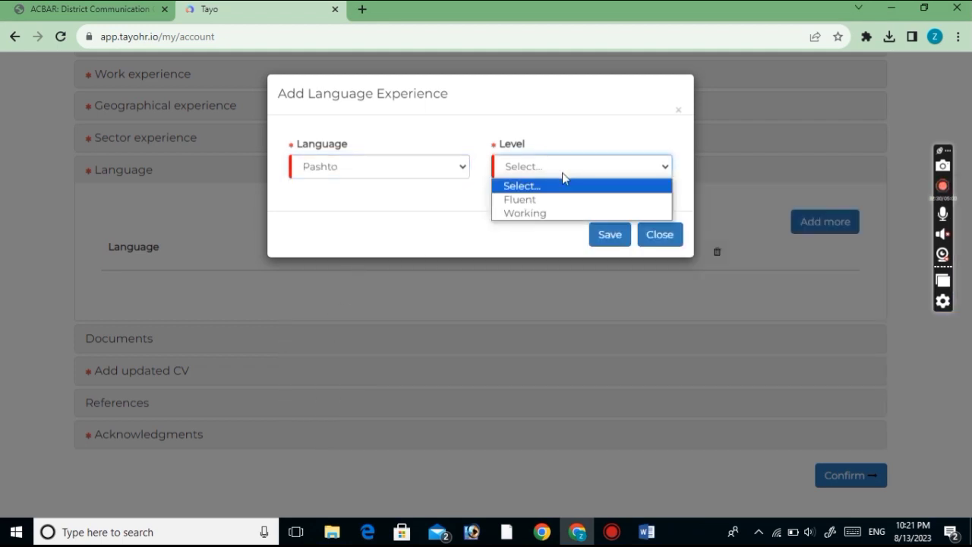
pyautogui.click(538, 203)
pyautogui.click(593, 237)
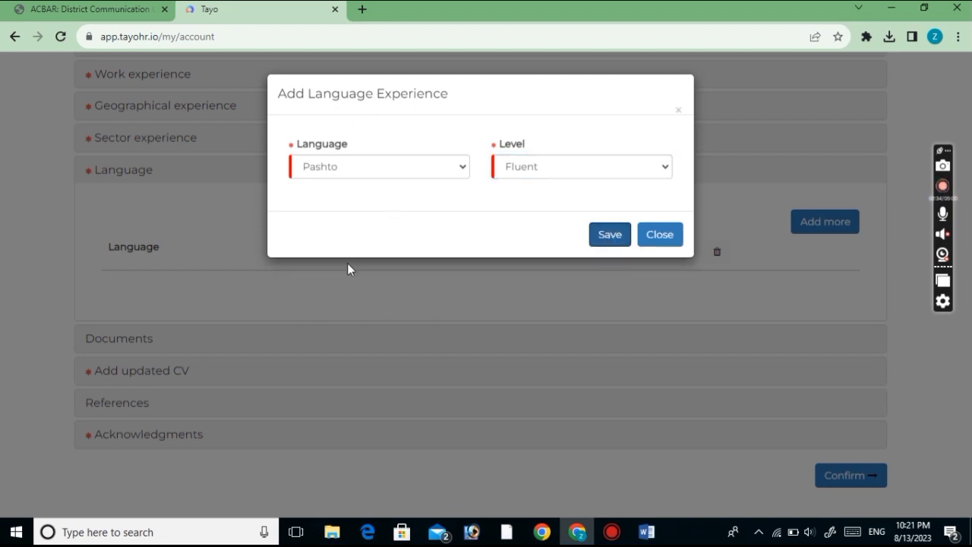
# Expand the Documents section further down the profile
pyautogui.scroll(-1, 301, 284)
pyautogui.scroll(-1, 302, 289)
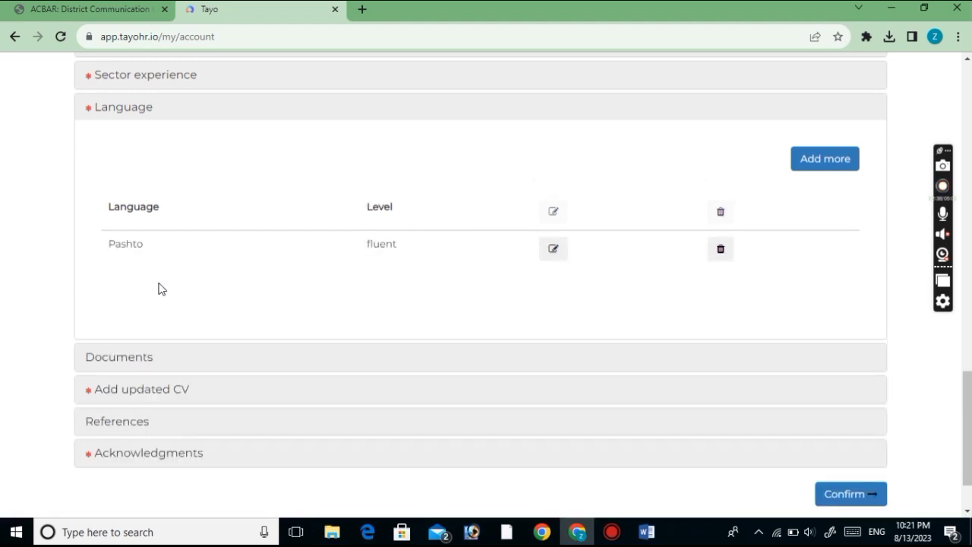
pyautogui.click(151, 357)
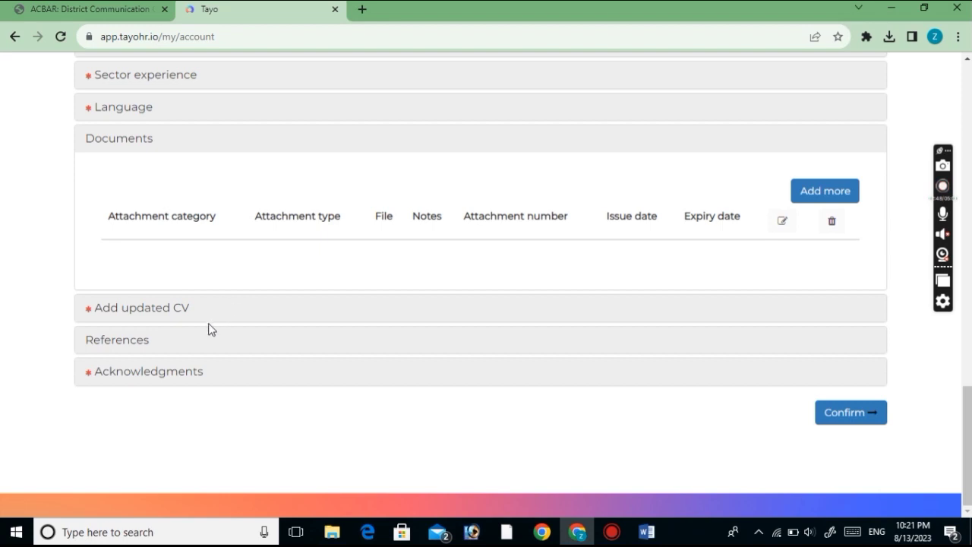
# Expand Add updated CV and bring the CV document up in Word
pyautogui.click(114, 311)
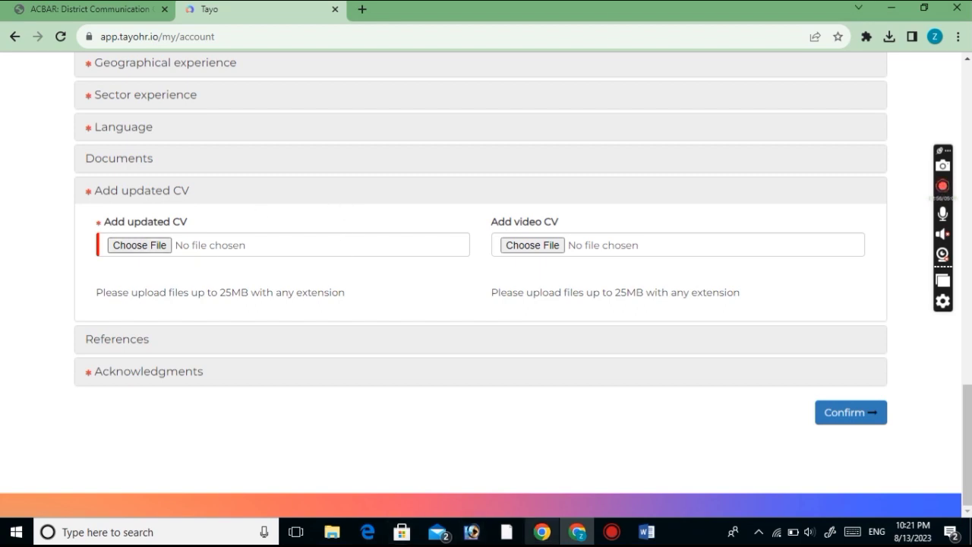
pyautogui.moveTo(642, 534)
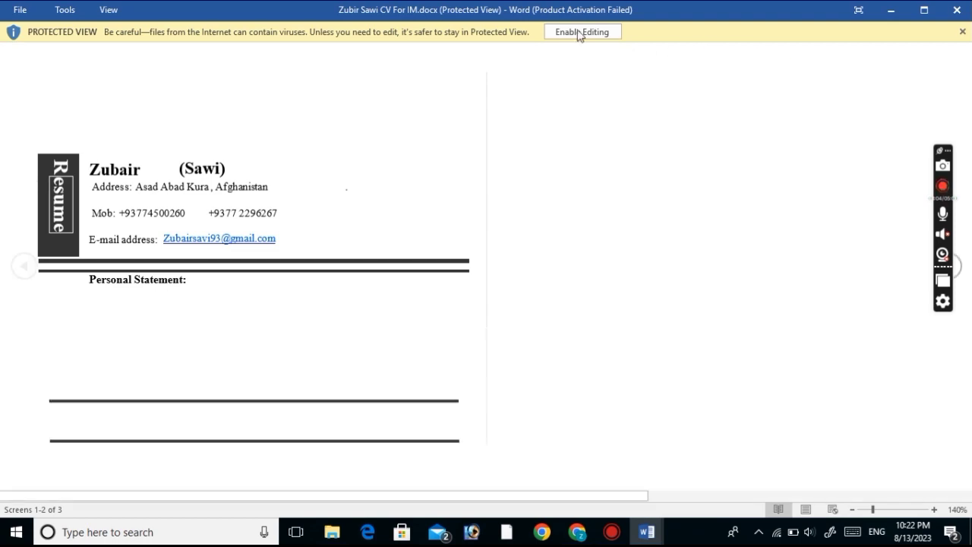
# Enable editing on the CV in Word and bring its window back up
pyautogui.click(579, 32)
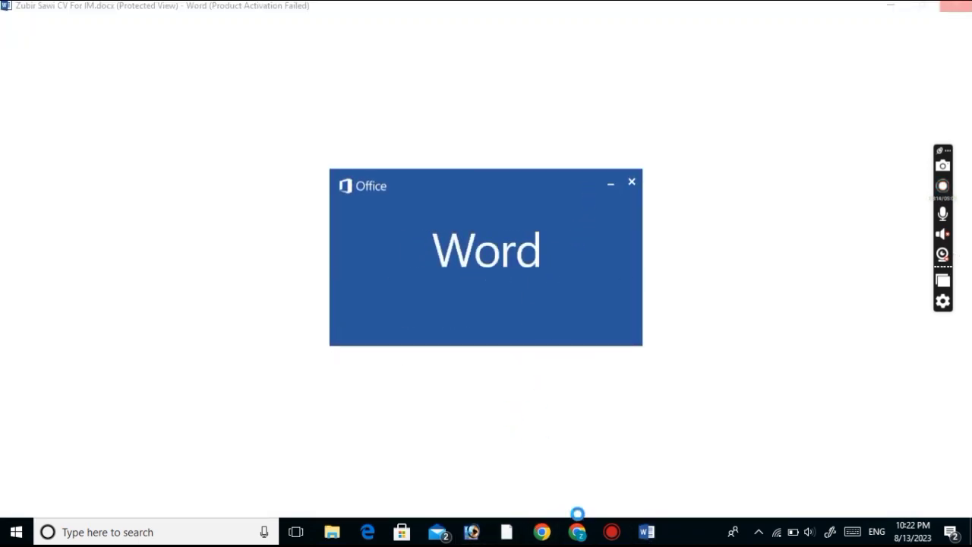
pyautogui.moveTo(576, 537)
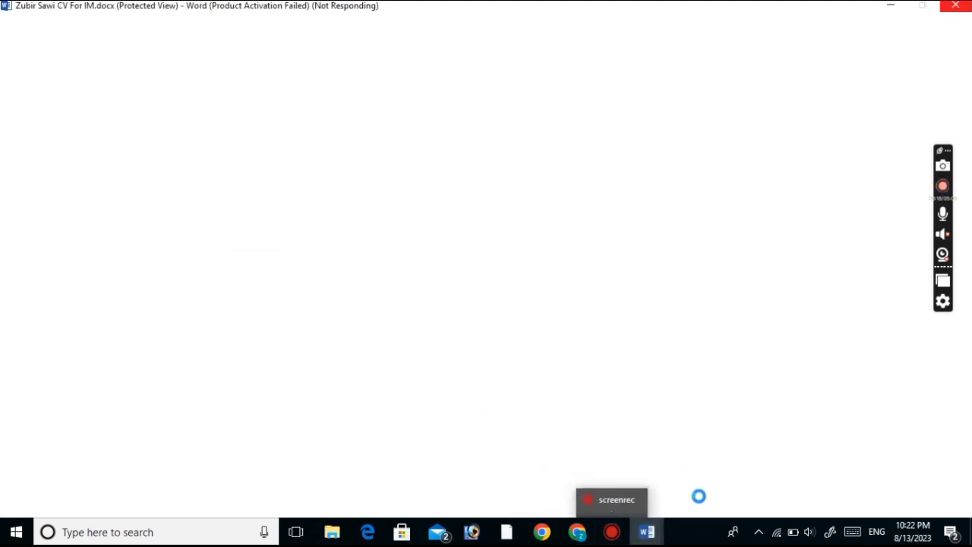
pyautogui.click(689, 479)
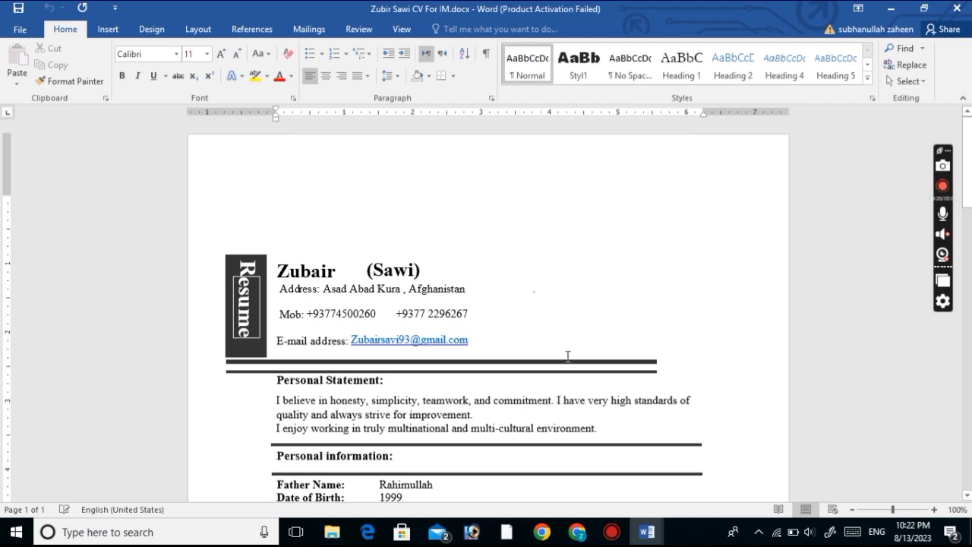
# Zoom the CV to 120% and review its resume header and Personal Statement
pyautogui.scroll(-4, 544, 369)
pyautogui.scroll(2, 620, 376)
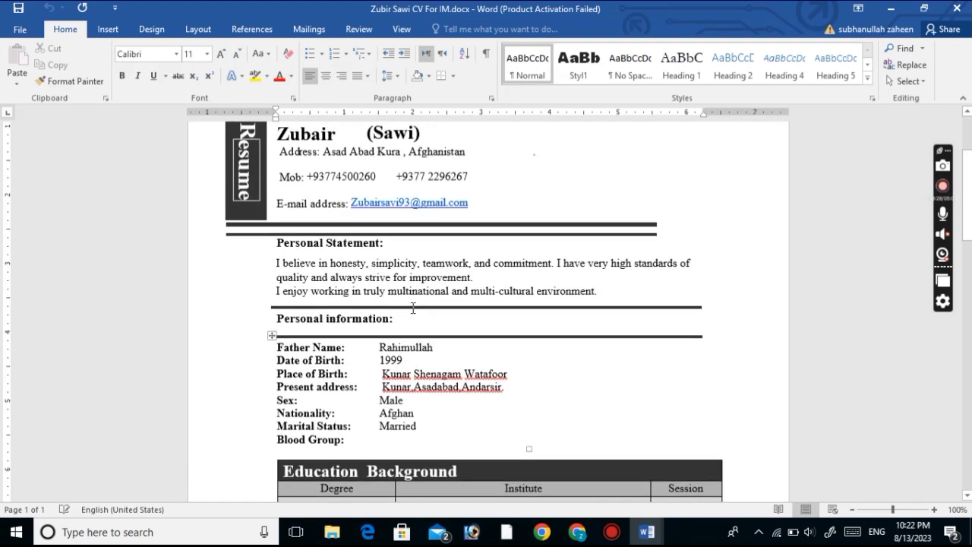
pyautogui.click(933, 510)
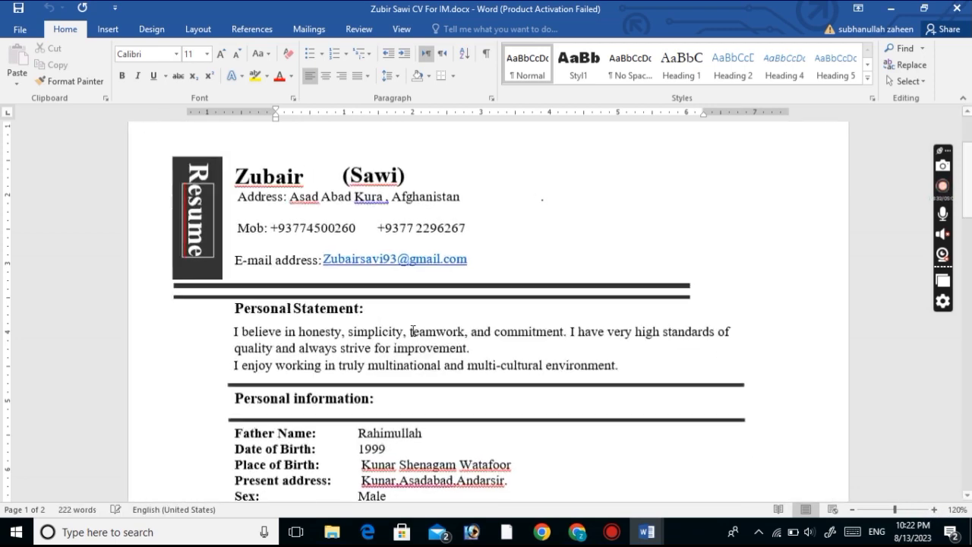
pyautogui.scroll(2, 353, 263)
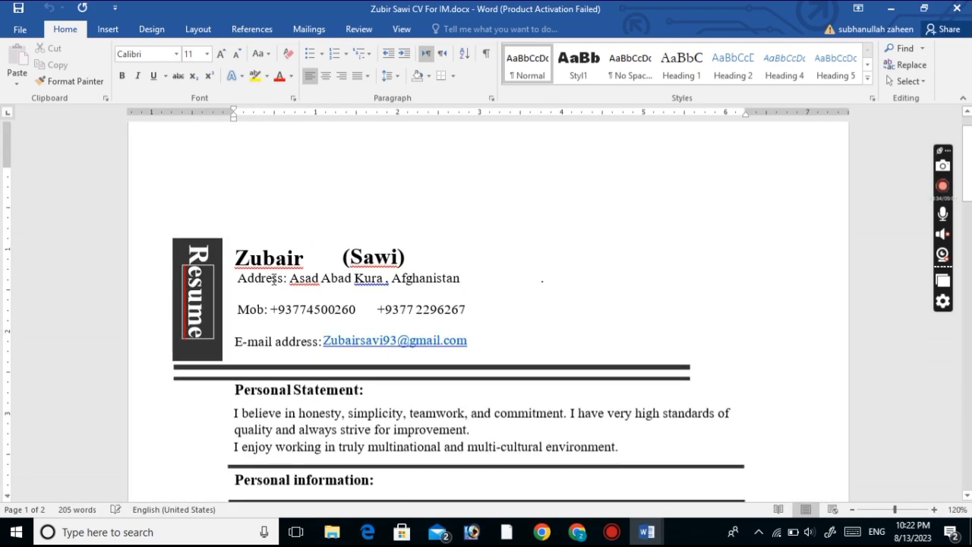
pyautogui.click(300, 318)
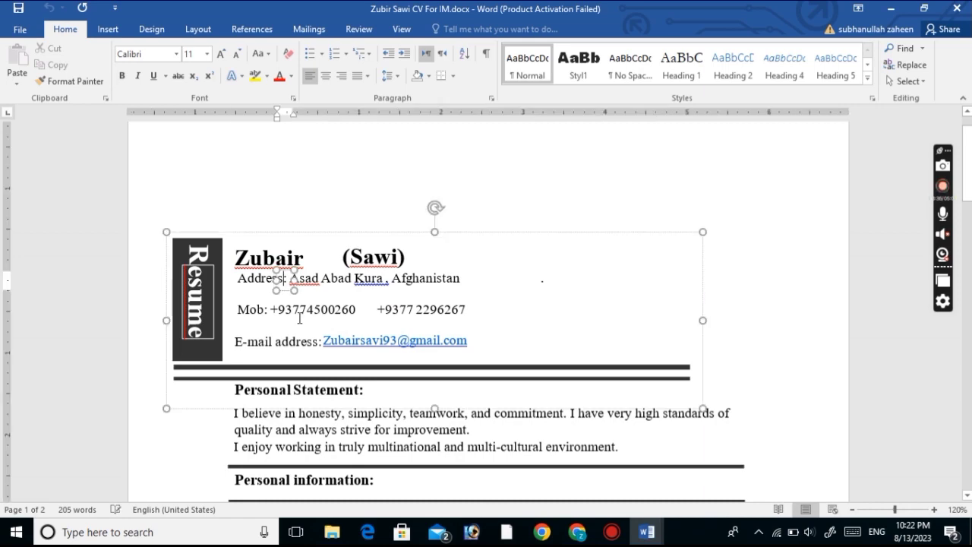
pyautogui.scroll(-1, 332, 349)
pyautogui.scroll(-5, 332, 349)
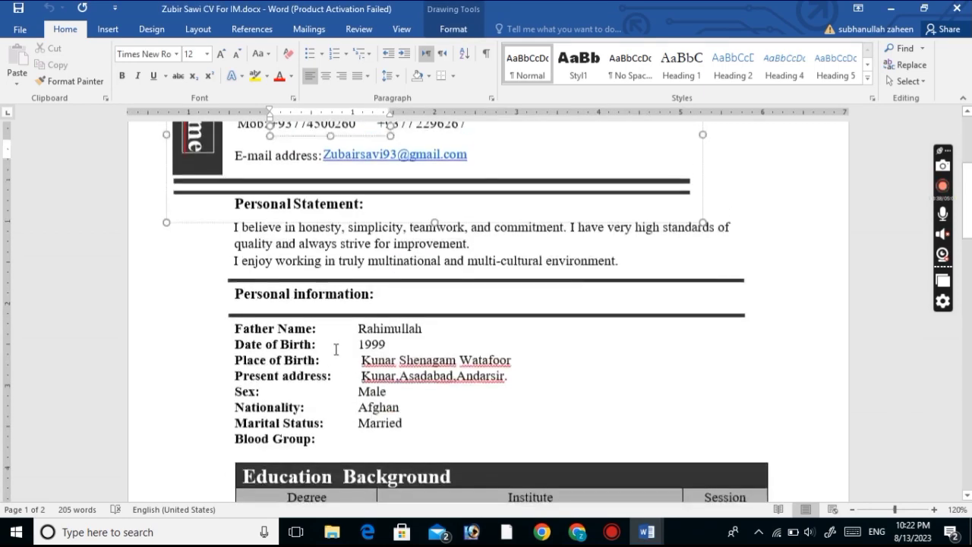
pyautogui.scroll(7, 352, 327)
pyautogui.scroll(-14, 352, 327)
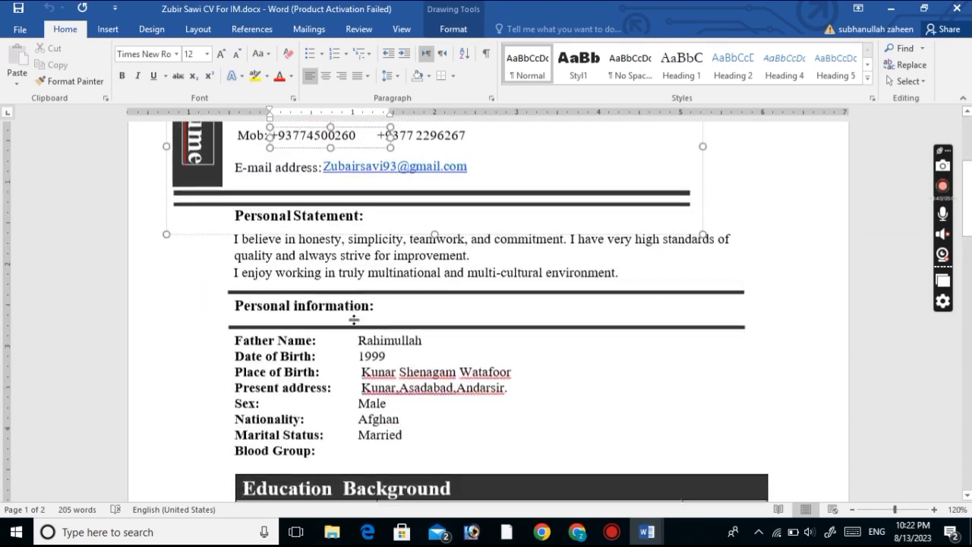
pyautogui.scroll(14, 363, 312)
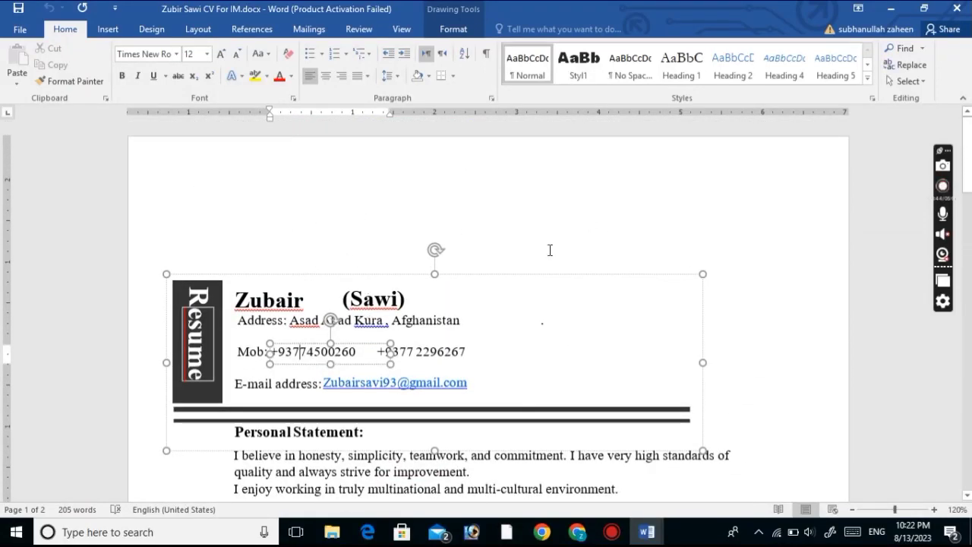
pyautogui.click(533, 228)
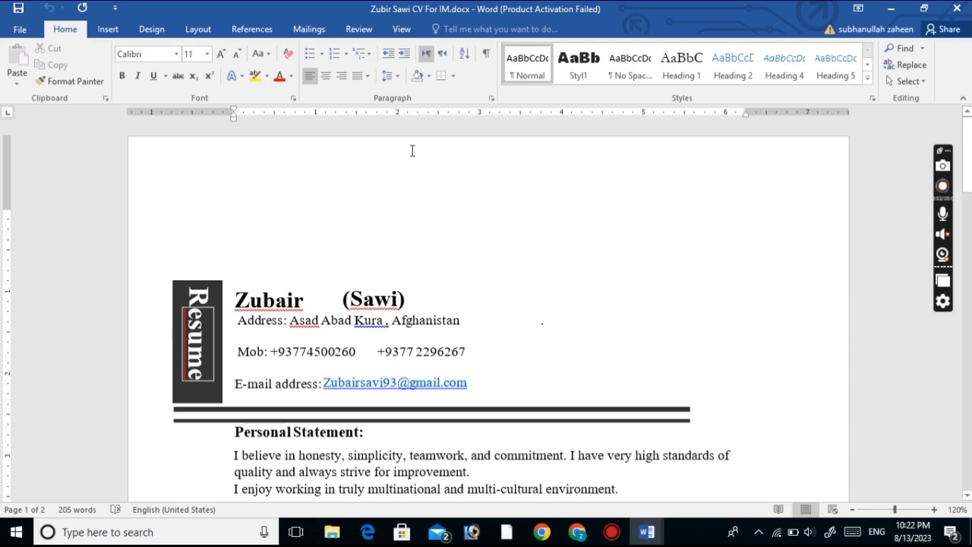
# Attach the CV .docx from the Desktop under Add updated CV, then expand References
pyautogui.click(883, 9)
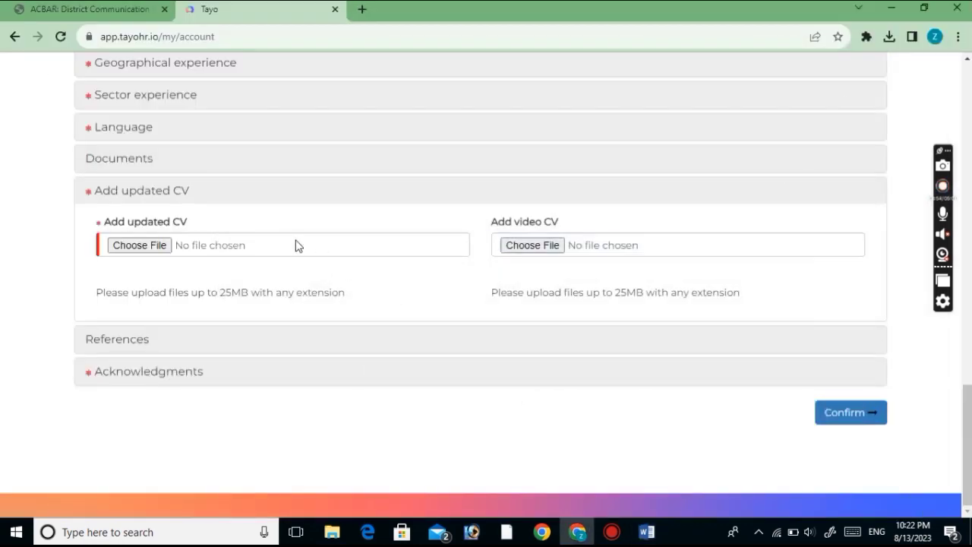
pyautogui.click(137, 245)
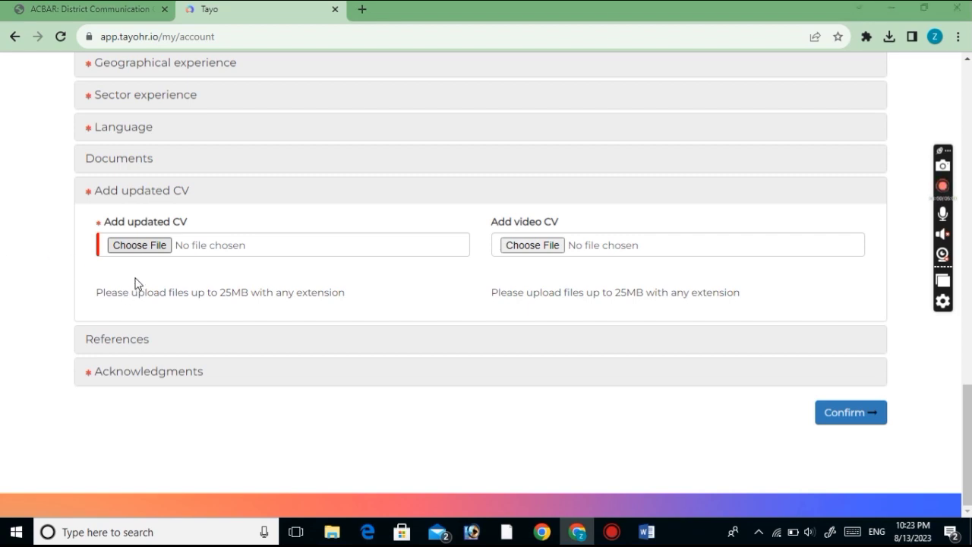
pyautogui.click(137, 250)
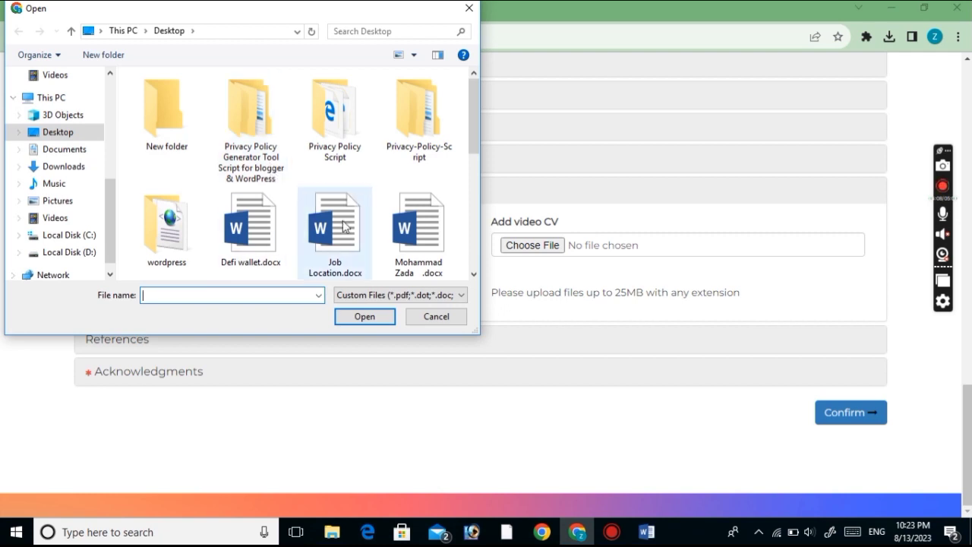
pyautogui.scroll(-3, 334, 231)
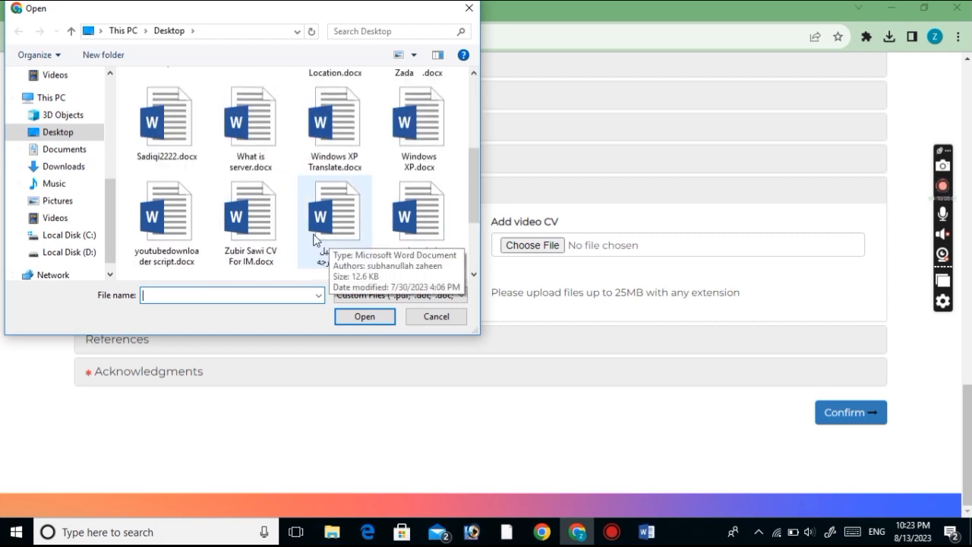
pyautogui.click(234, 247)
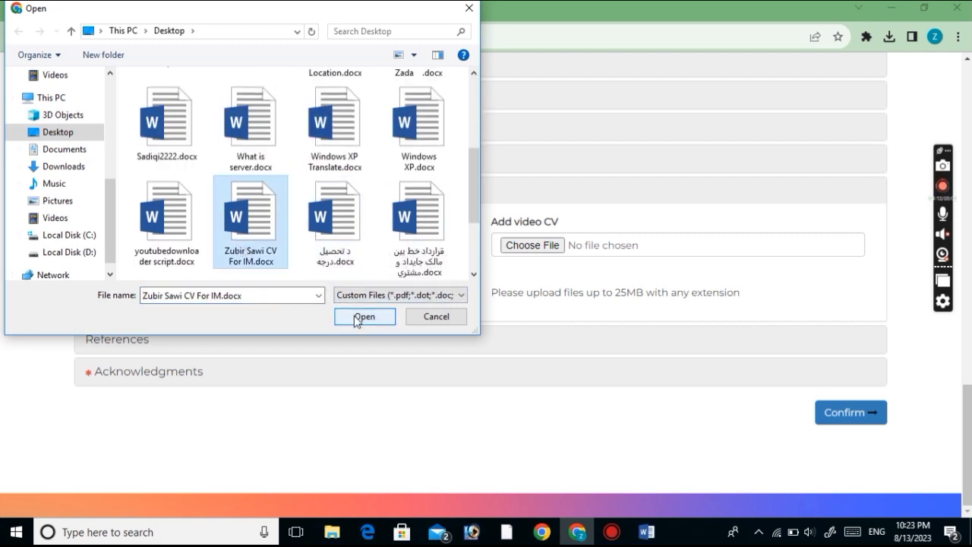
pyautogui.click(357, 318)
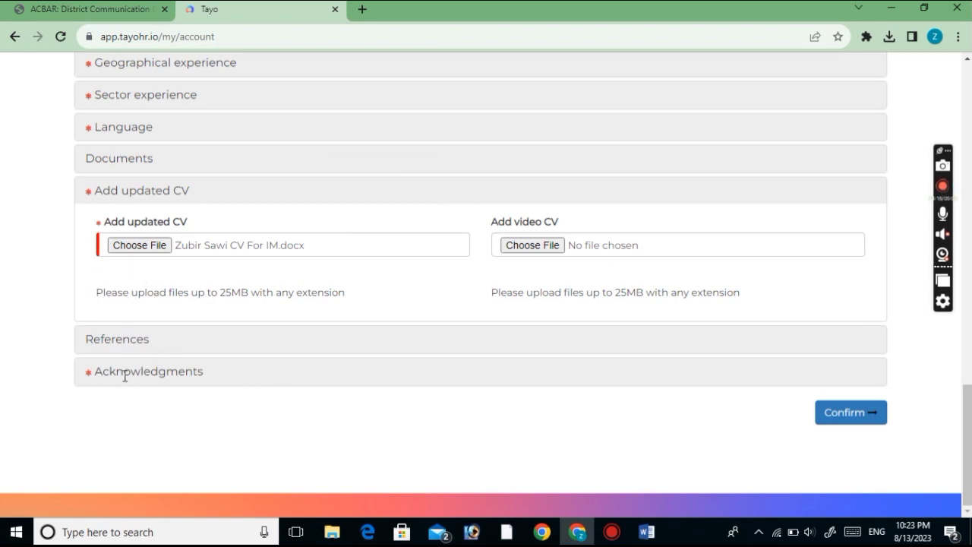
pyautogui.click(119, 350)
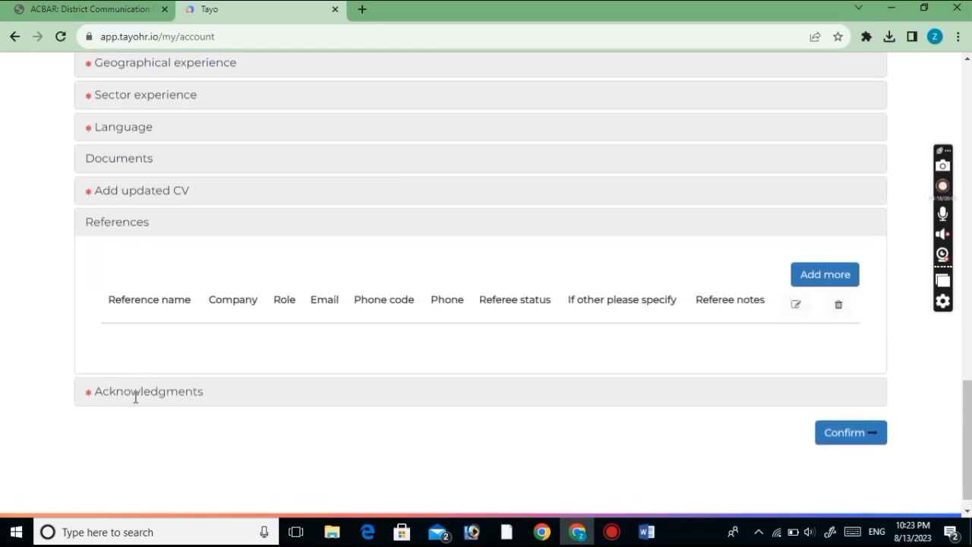
# Expand Acknowledgments and grant consent under Data protection and GDPR
pyautogui.click(135, 397)
pyautogui.scroll(-1, 456, 334)
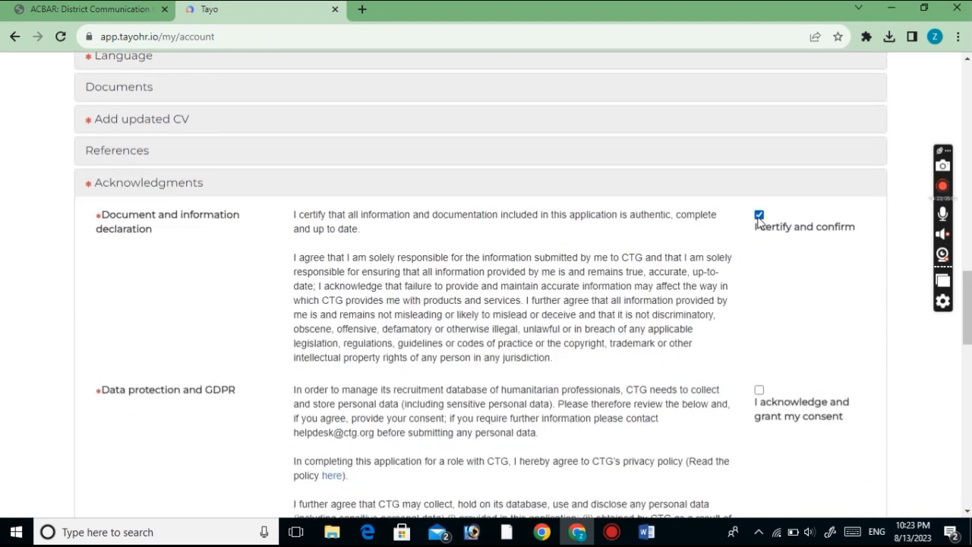
pyautogui.click(759, 390)
pyautogui.scroll(-6, 760, 393)
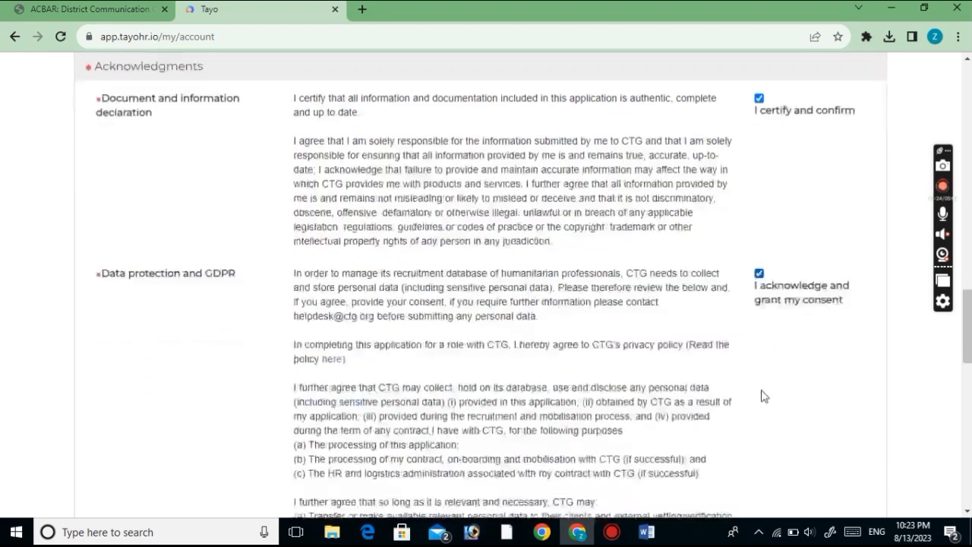
pyautogui.scroll(6, 721, 341)
pyautogui.scroll(3, 386, 330)
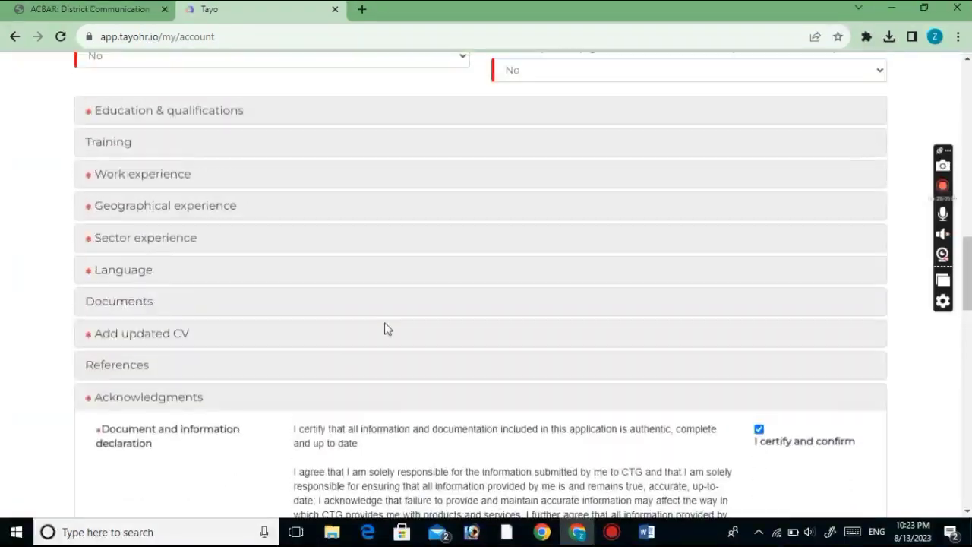
pyautogui.scroll(-3, 747, 391)
pyautogui.scroll(-5, 744, 304)
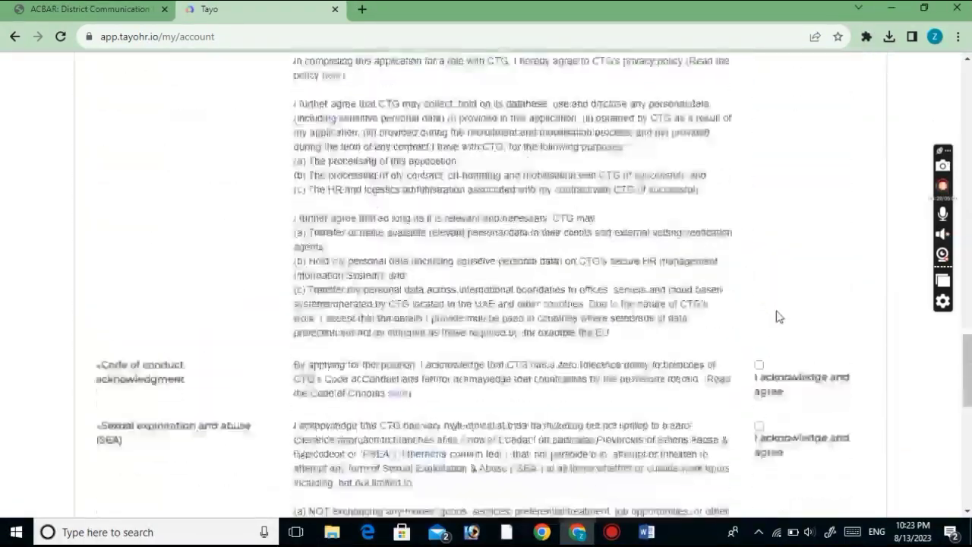
# Tick the code of conduct, high risk and background-check acknowledgements, then confirm
pyautogui.click(759, 335)
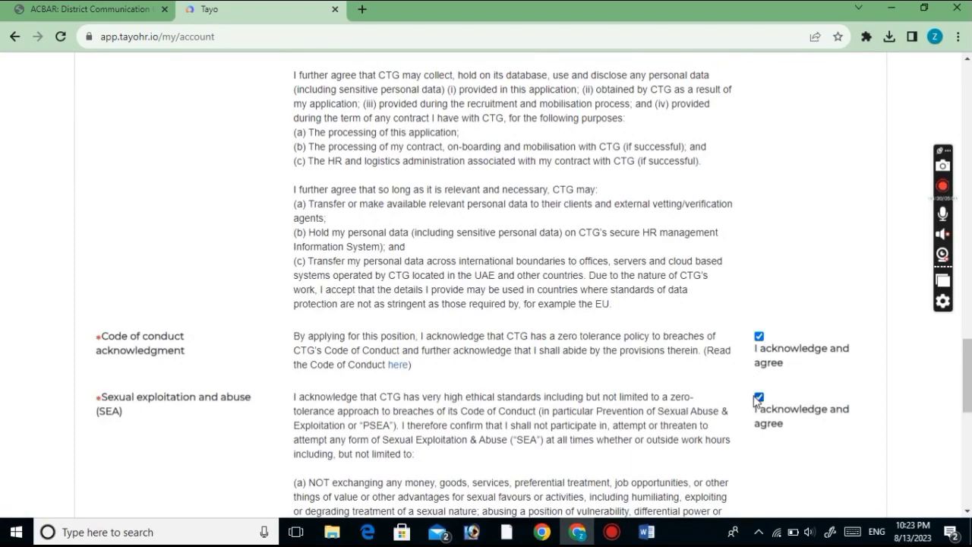
pyautogui.scroll(-4, 758, 400)
pyautogui.click(760, 445)
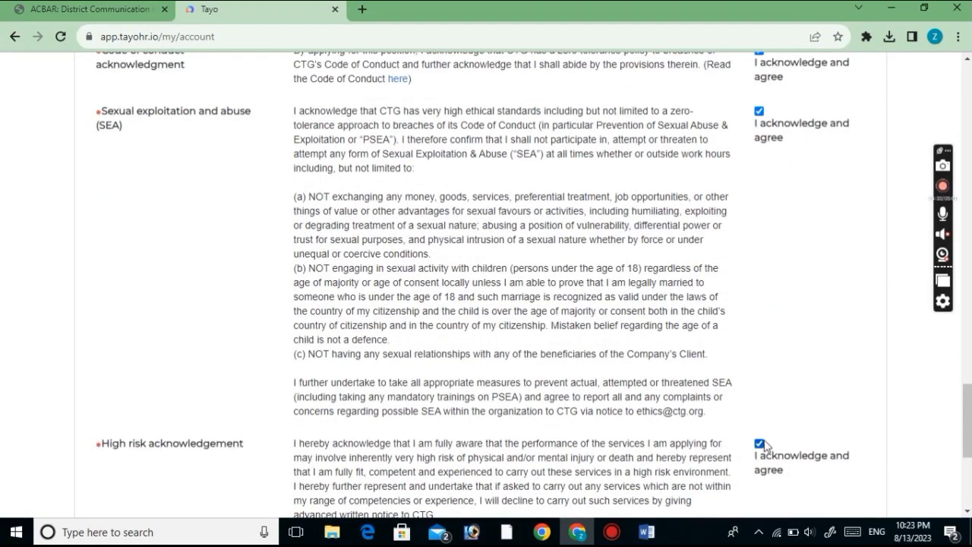
pyautogui.scroll(-4, 762, 380)
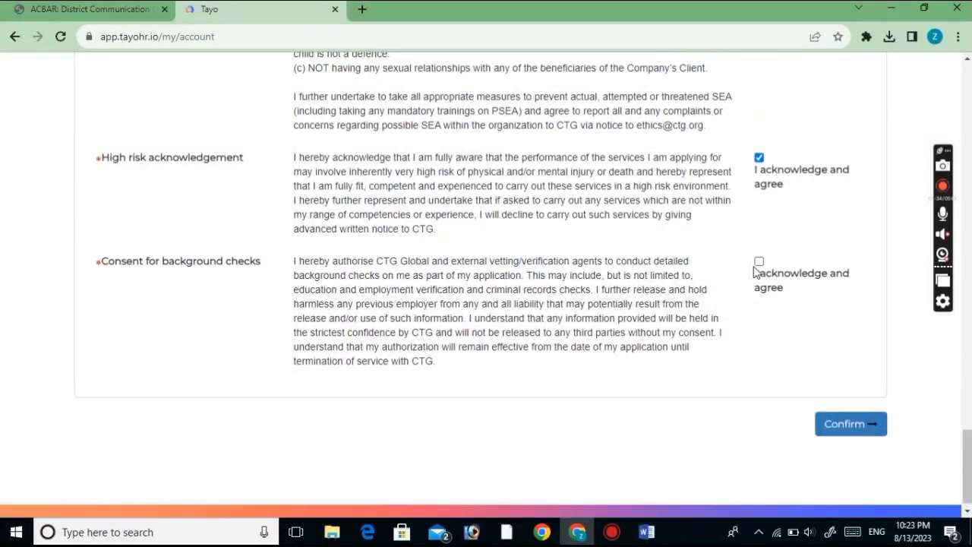
pyautogui.click(759, 262)
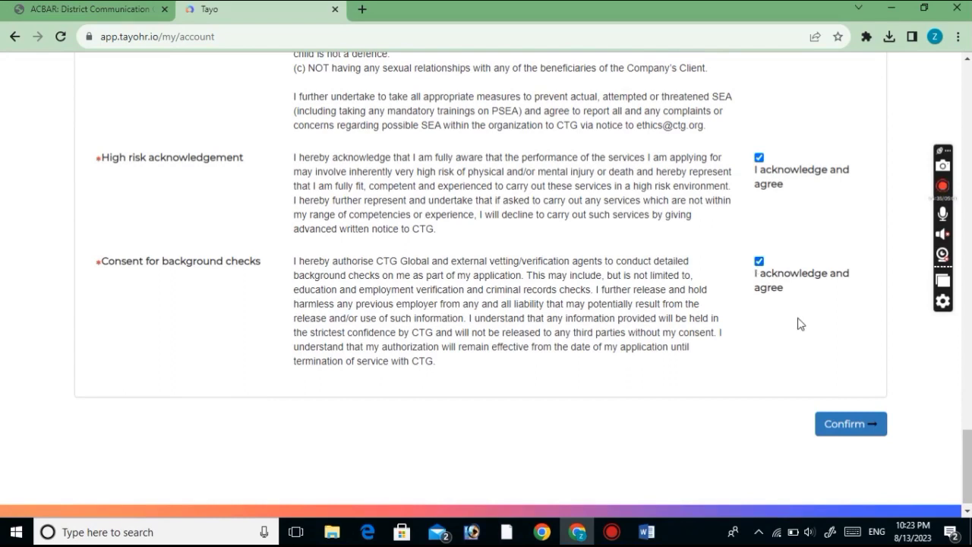
pyautogui.click(828, 424)
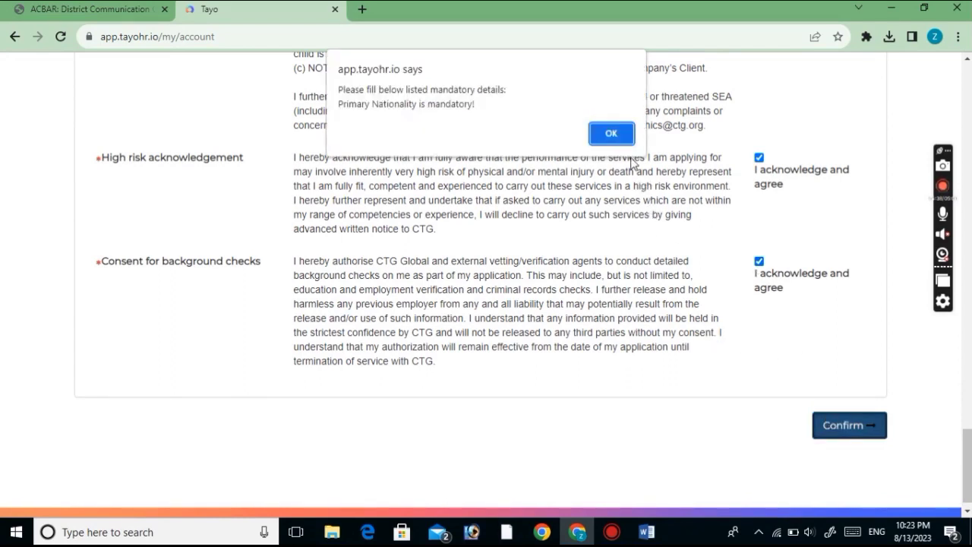
# Dismiss the alert, set primary nationality to Afghan, and confirm the profile at 100%
pyautogui.click(612, 134)
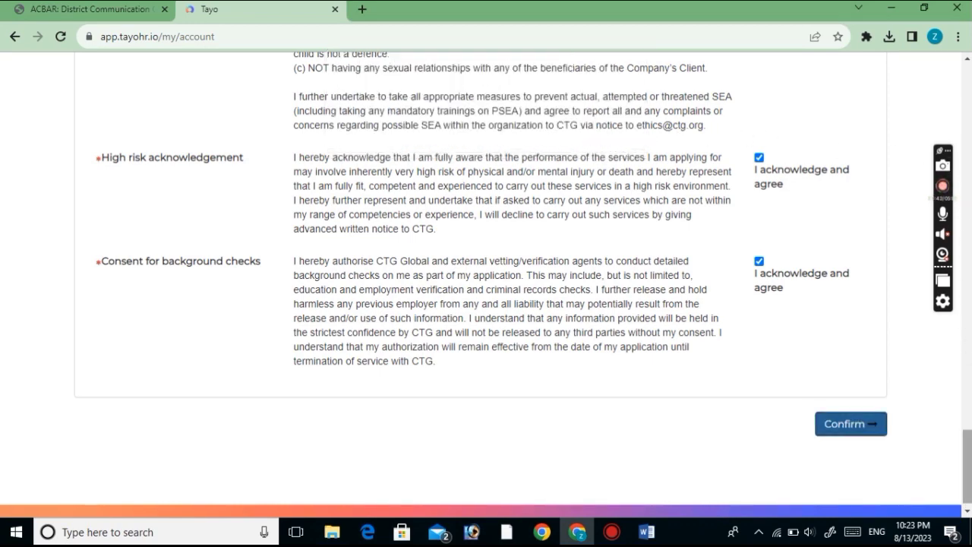
pyautogui.scroll(-1, 287, 266)
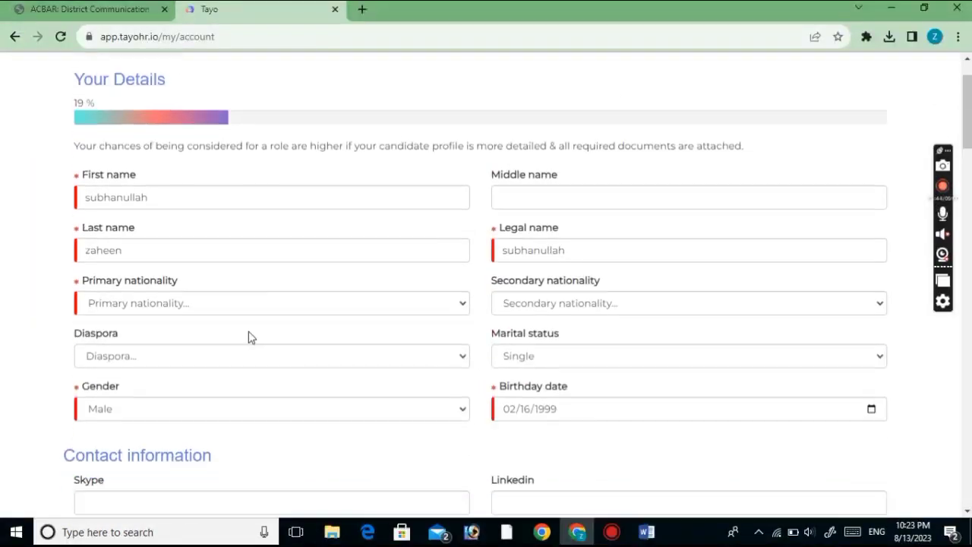
pyautogui.click(189, 301)
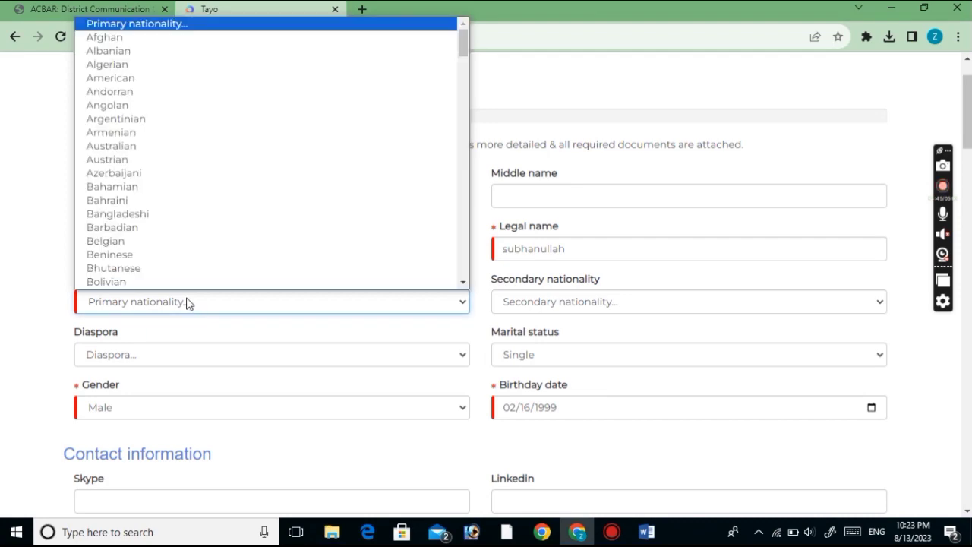
pyautogui.click(130, 37)
pyautogui.moveTo(966, 136); pyautogui.dragTo(967, 501)
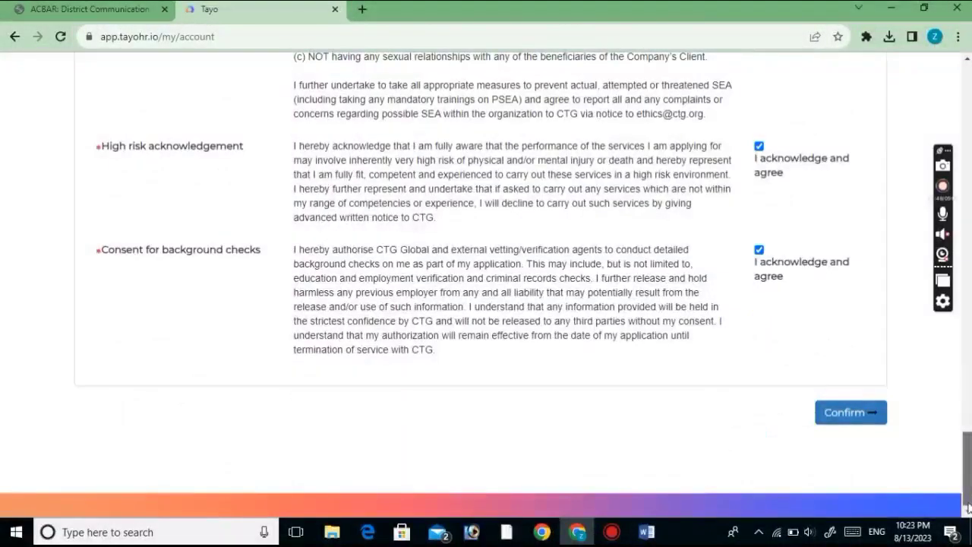
pyautogui.click(845, 419)
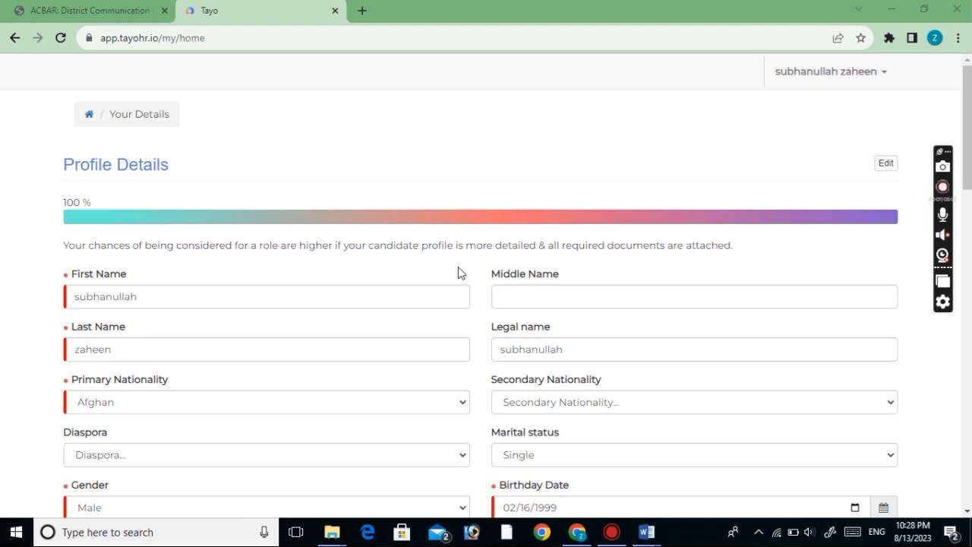
pyautogui.moveTo(107, 201)
pyautogui.mouseDown()
pyautogui.moveTo(46, 197)
pyautogui.moveTo(98, 201)
pyautogui.mouseUp()
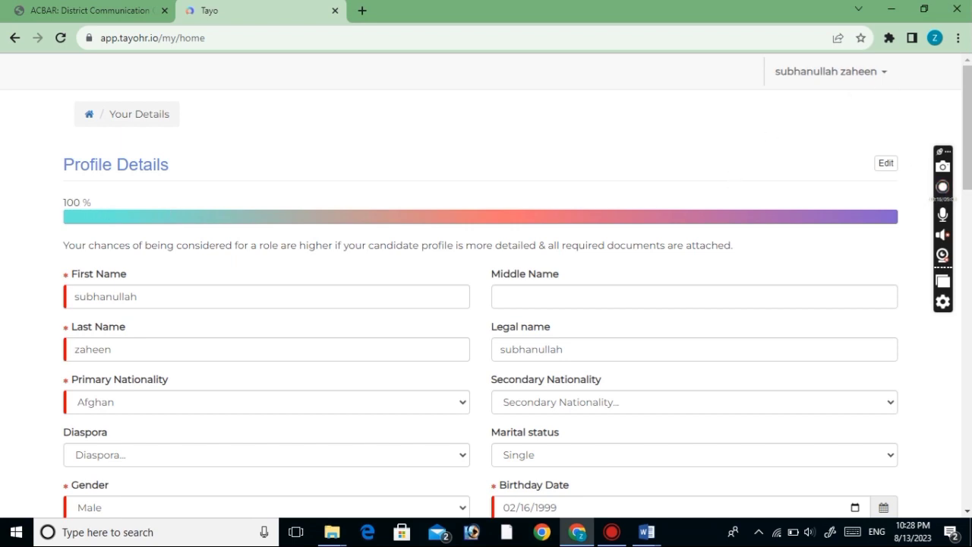
# Copy the ACBAR posting's Submission Email link to open the VAC-10203 position in Tayo
pyautogui.click(93, 10)
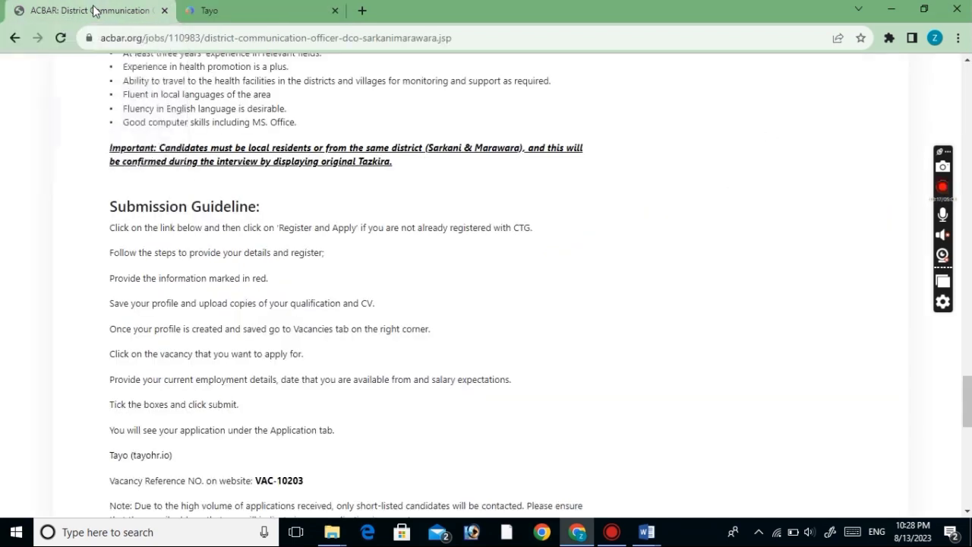
pyautogui.scroll(-1, 808, 194)
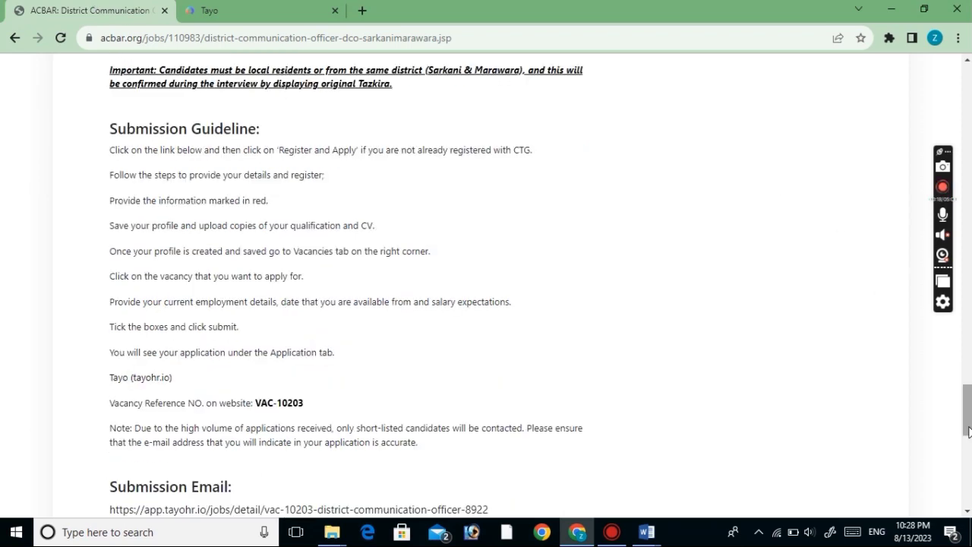
pyautogui.scroll(-5, 968, 432)
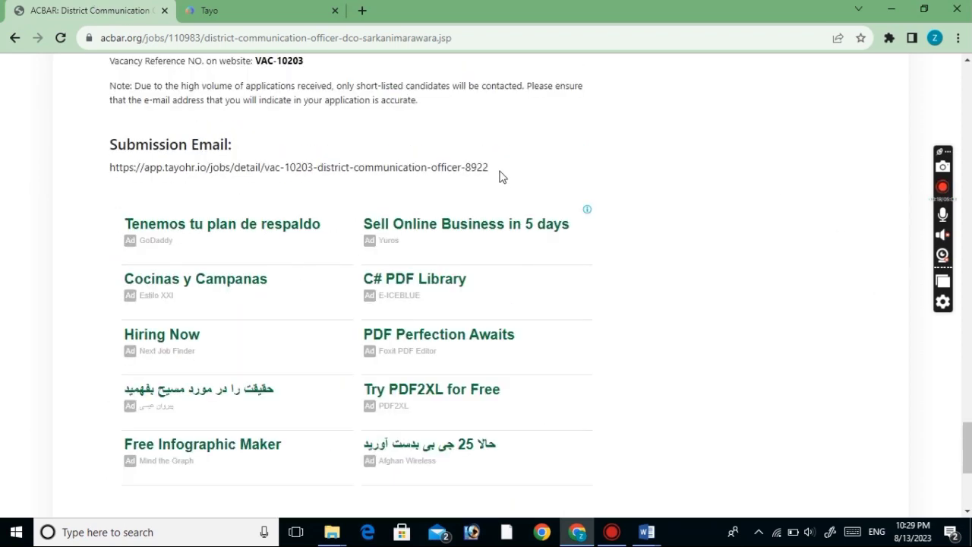
pyautogui.moveTo(500, 177); pyautogui.dragTo(363, 15)
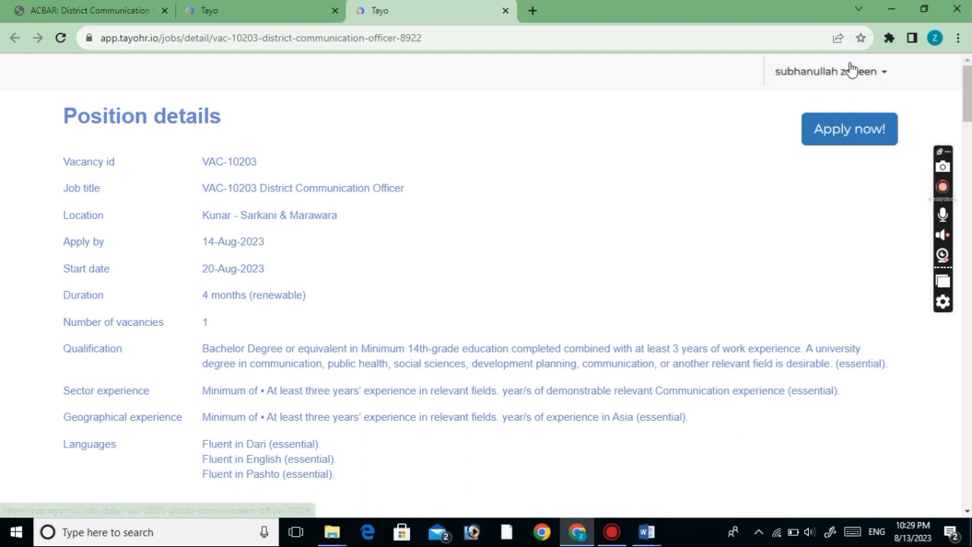
# Begin the VAC-10203 application and pick Social Worker as the current/recent title
pyautogui.click(845, 135)
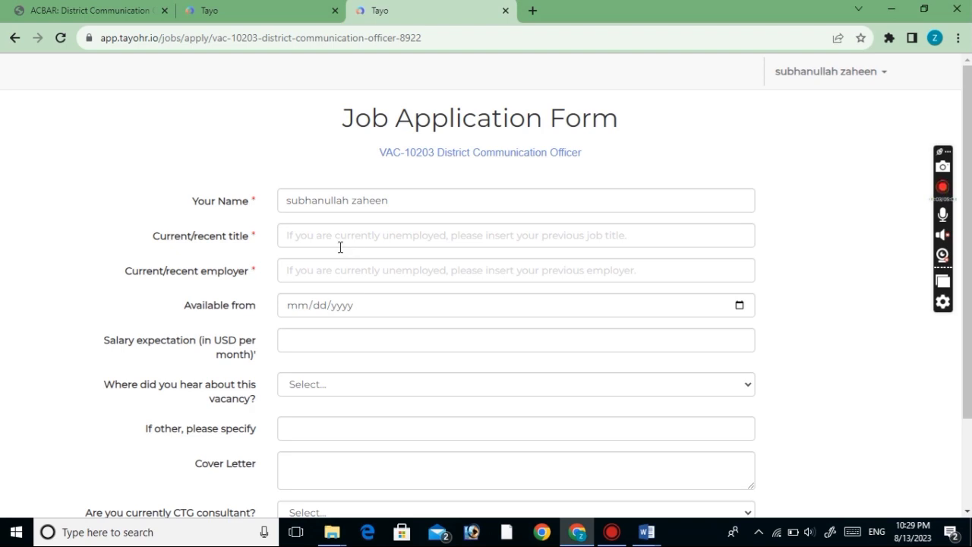
pyautogui.click(298, 239)
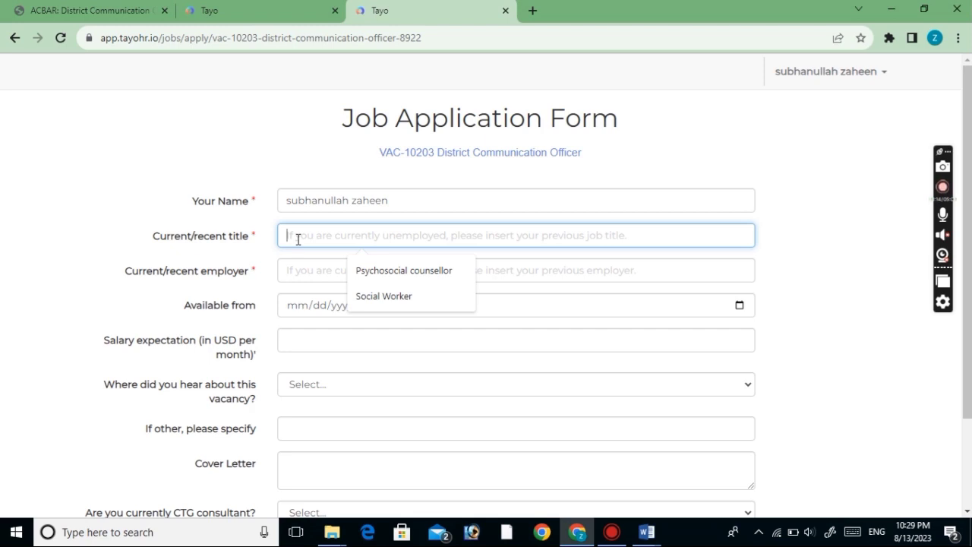
pyautogui.click(385, 306)
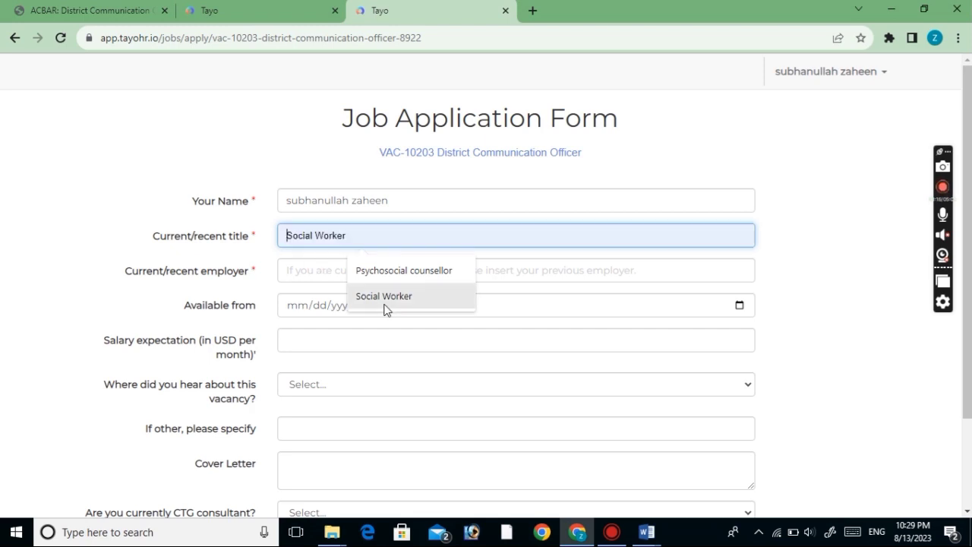
pyautogui.click(385, 307)
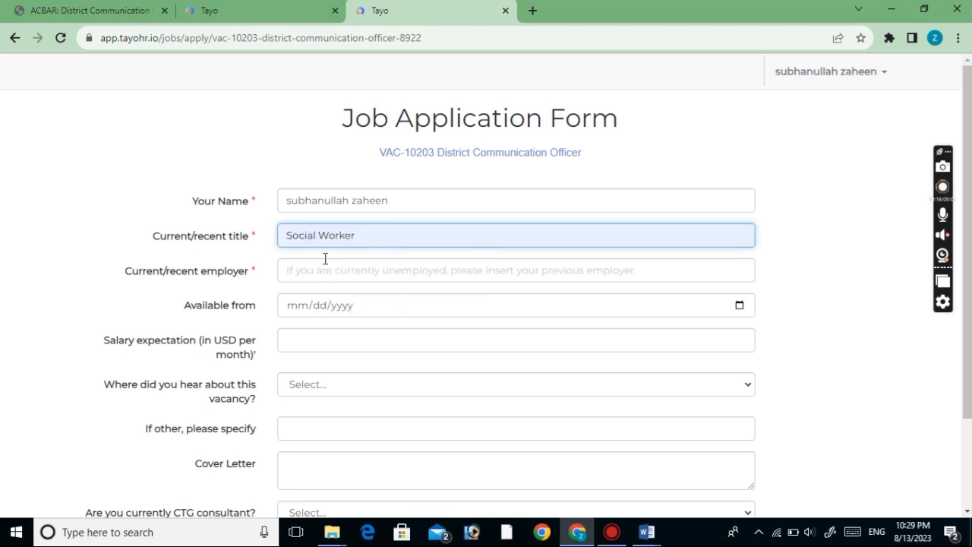
# Pick Social Worker as the current/recent employer and submit the form
pyautogui.click(301, 281)
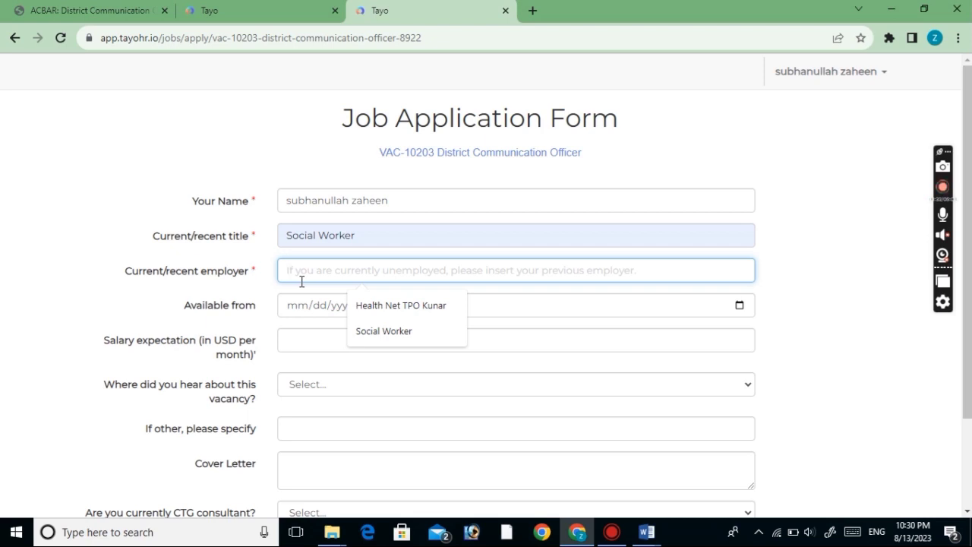
pyautogui.click(373, 331)
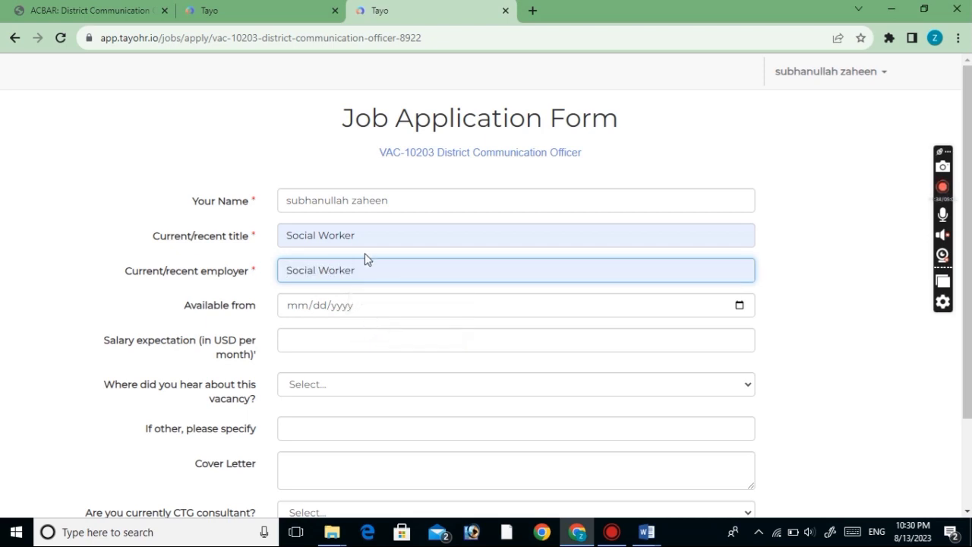
pyautogui.moveTo(968, 297); pyautogui.dragTo(968, 385)
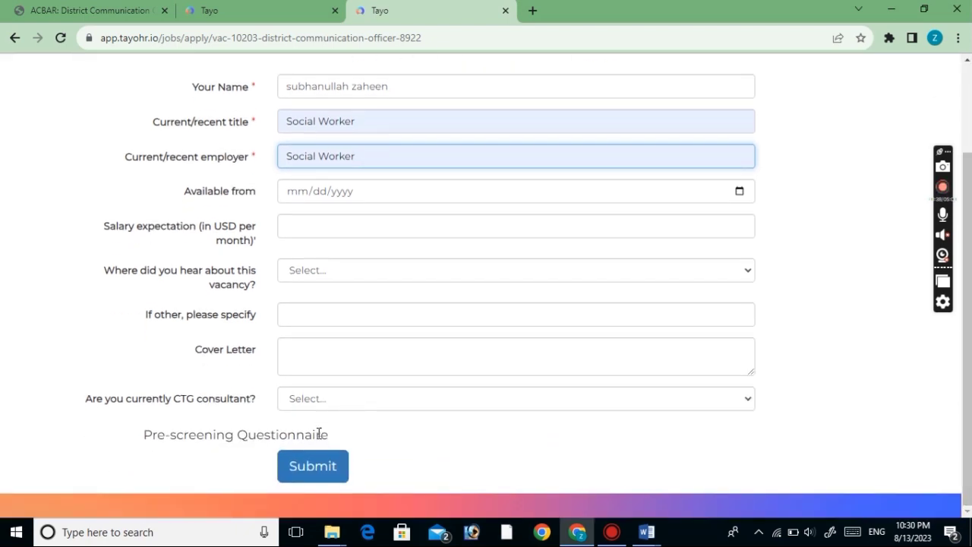
pyautogui.click(318, 464)
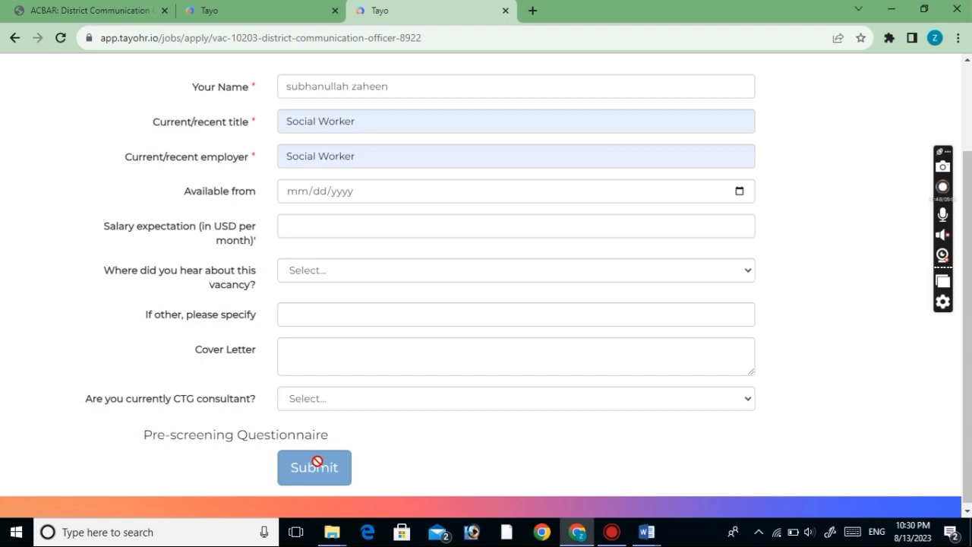
# Send off the VAC-10203 application and wait for the Congratulations page
pyautogui.press('F5')
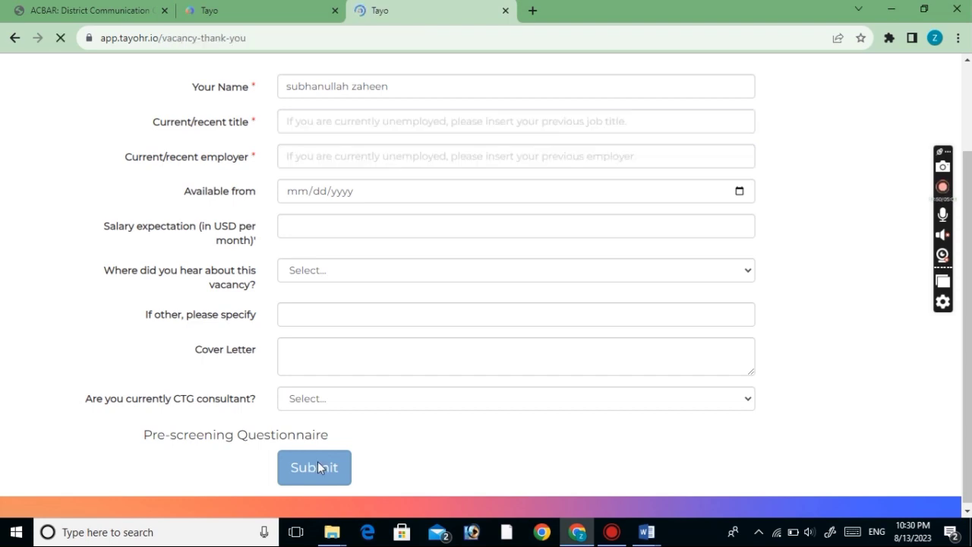